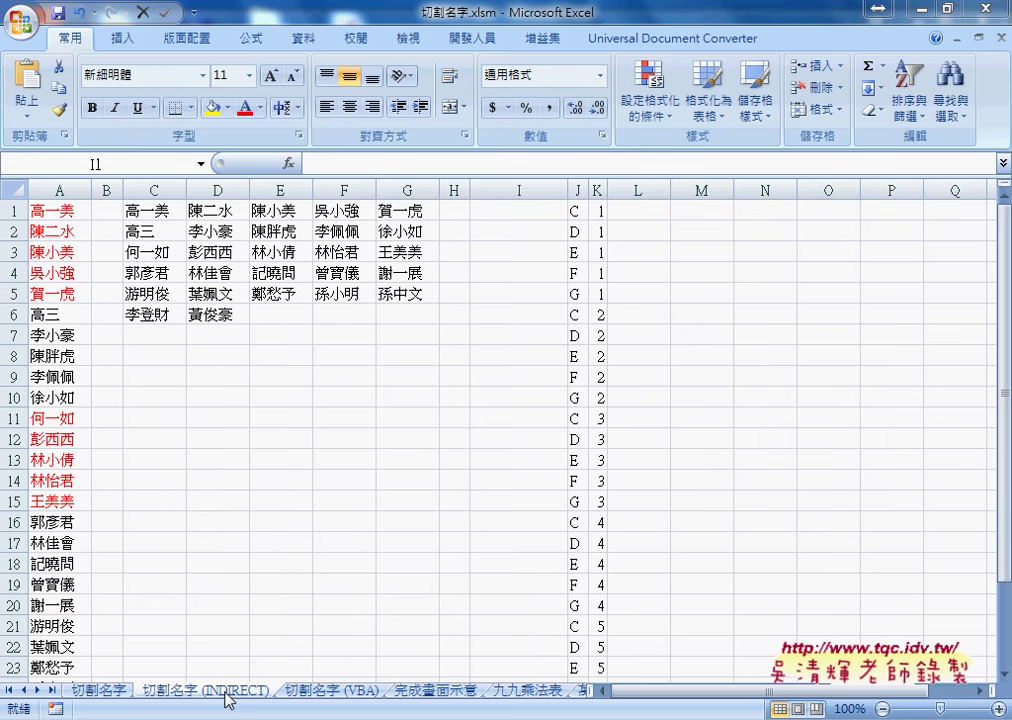
- Check C8's INDIRECT formula, then list Lookup & Reference (檢視與參照) functions for C13
{"action": "left_click", "coordinate": [150, 356]}
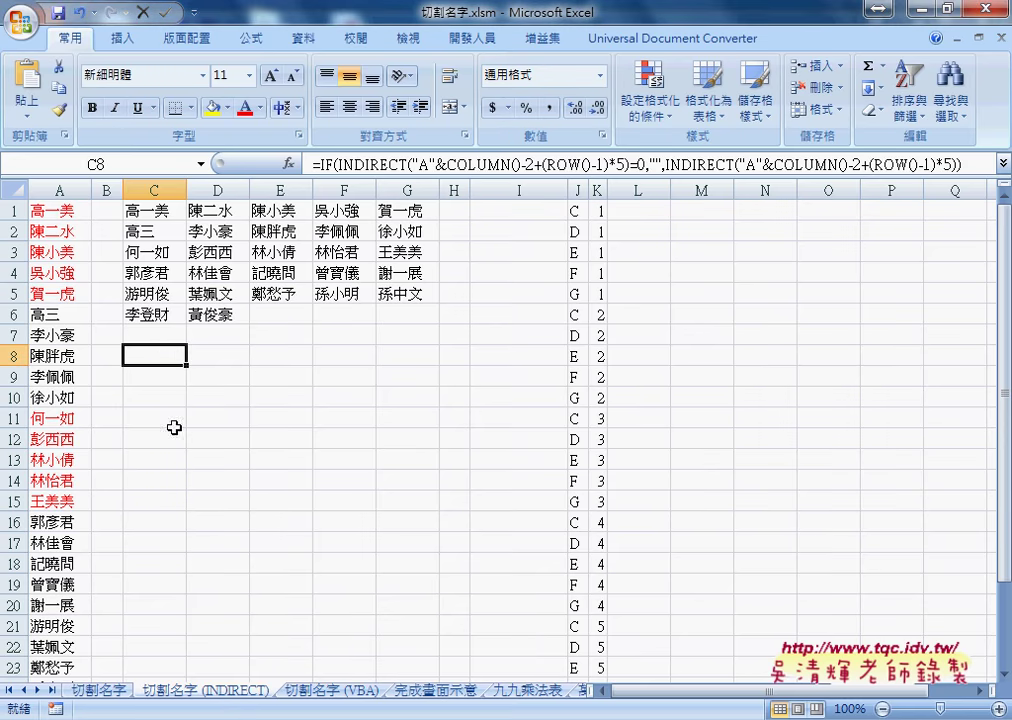
{"action": "left_click", "coordinate": [155, 463]}
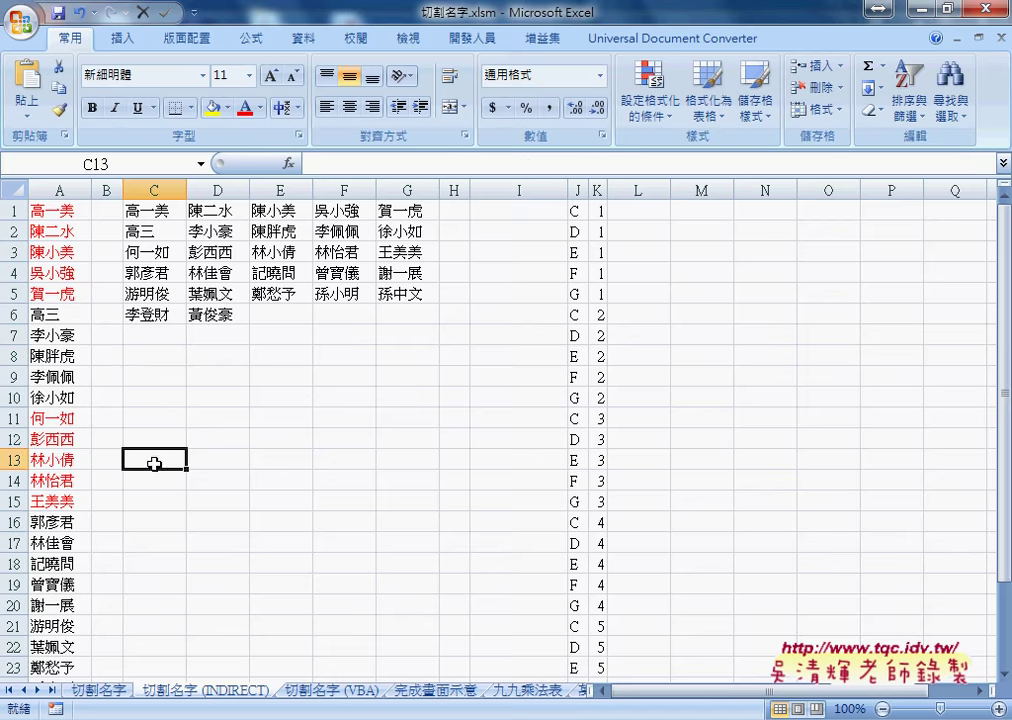
{"action": "left_click", "coordinate": [289, 163]}
{"action": "left_click", "coordinate": [843, 347]}
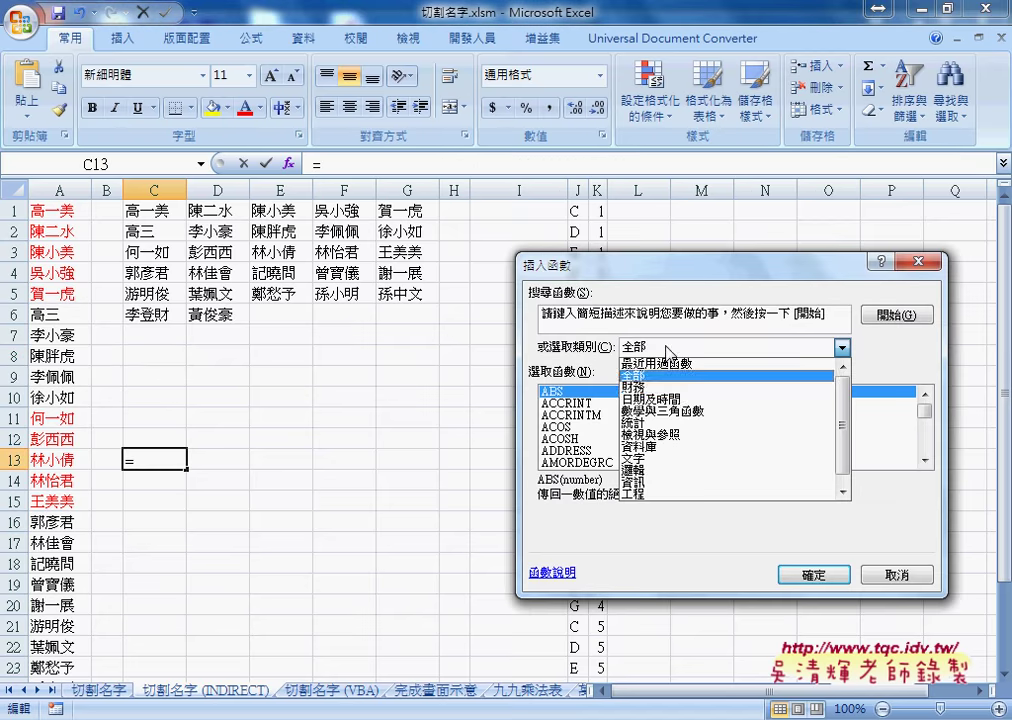
{"action": "left_click", "coordinate": [696, 438]}
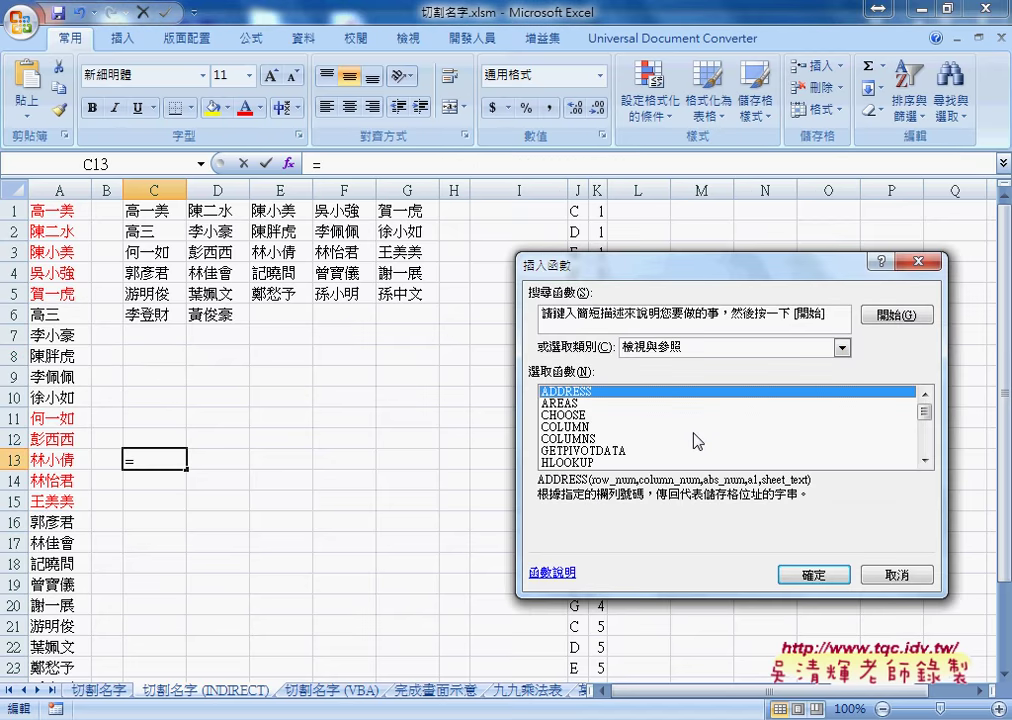
- Scroll the function list and read the COLUMN and COLUMNS descriptions
{"action": "left_click", "coordinate": [925, 459]}
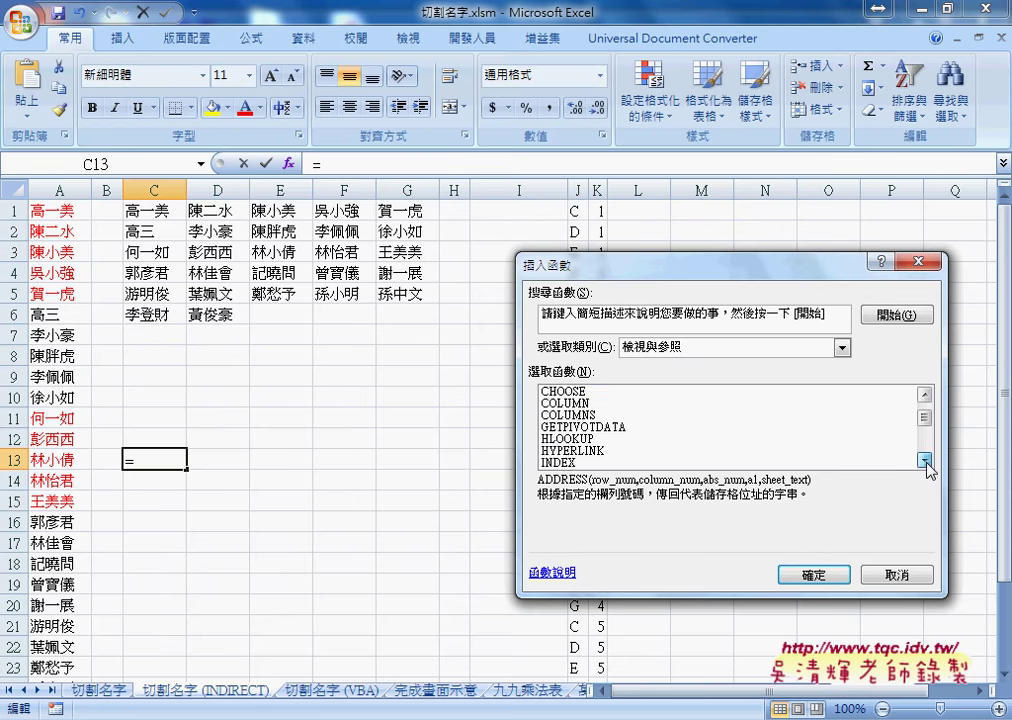
{"action": "left_click", "coordinate": [925, 459]}
{"action": "left_click", "coordinate": [925, 459]}
{"action": "left_click", "coordinate": [925, 459]}
{"action": "left_click", "coordinate": [925, 459]}
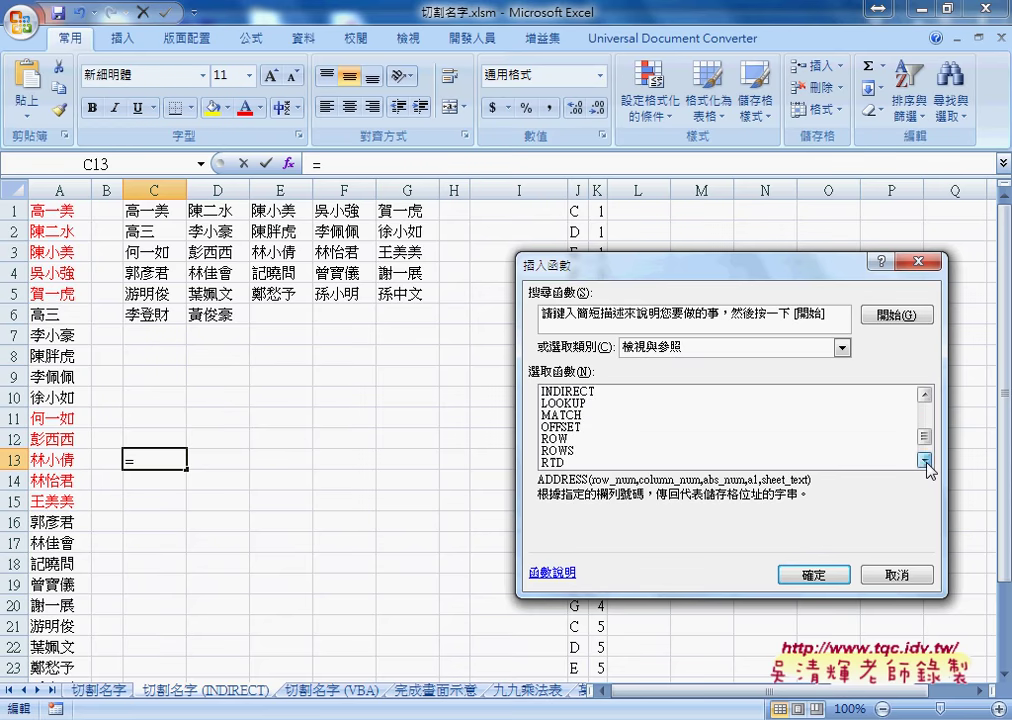
{"action": "left_click", "coordinate": [925, 459]}
{"action": "left_click", "coordinate": [925, 459]}
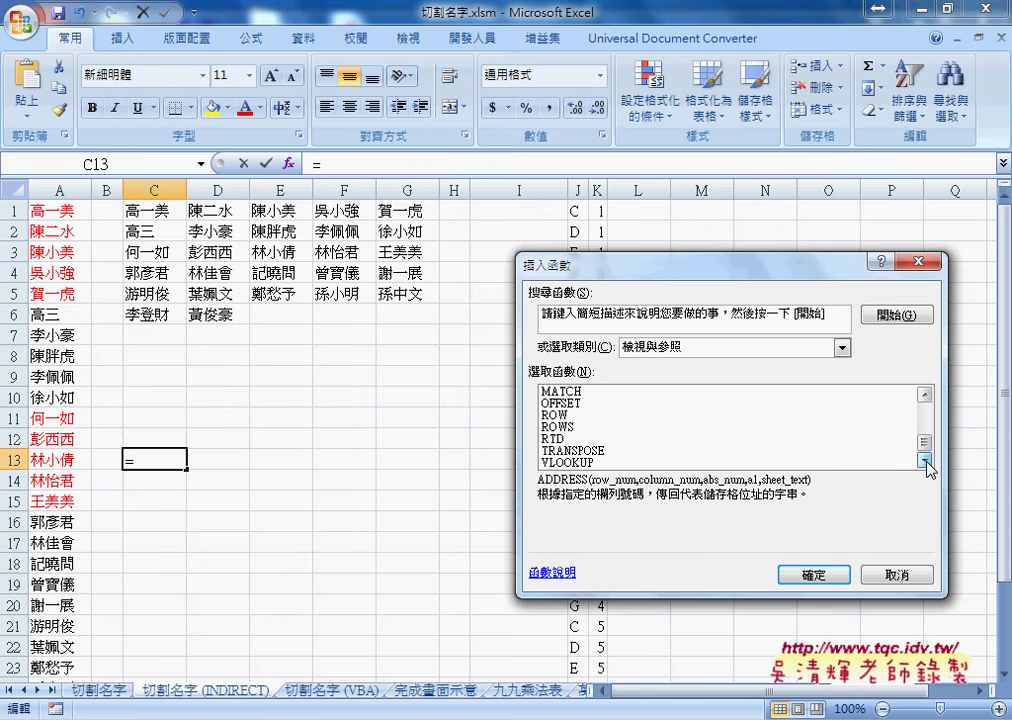
{"action": "left_click", "coordinate": [925, 395]}
{"action": "left_click", "coordinate": [925, 395]}
{"action": "left_click", "coordinate": [925, 395]}
{"action": "left_click", "coordinate": [926, 396]}
{"action": "left_click", "coordinate": [926, 396]}
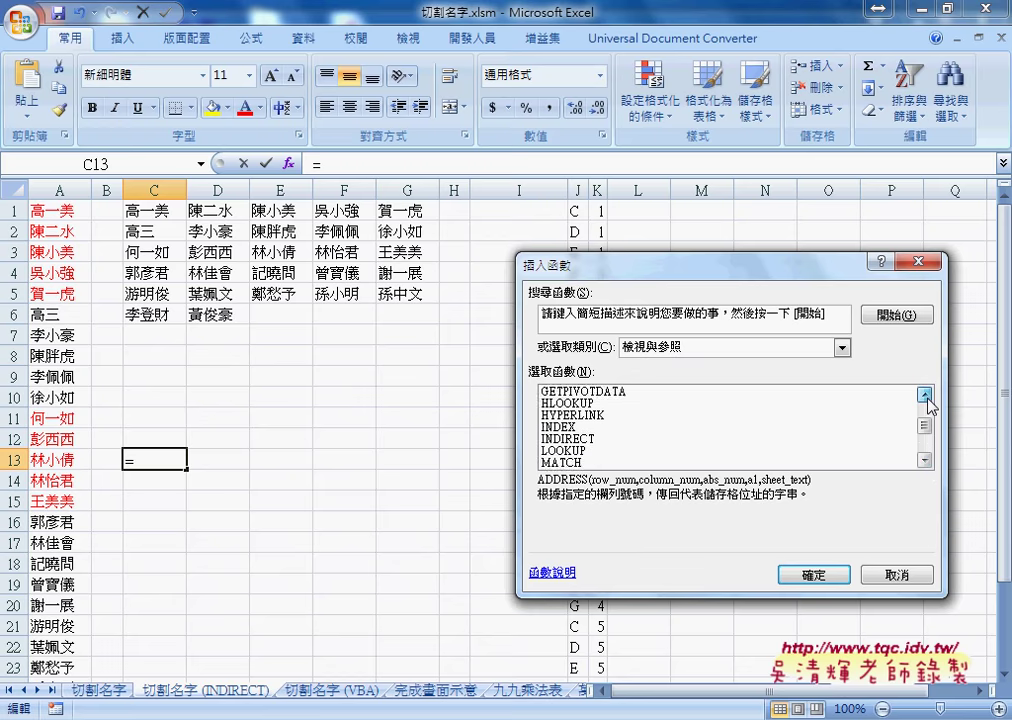
{"action": "left_click", "coordinate": [926, 396]}
{"action": "left_click", "coordinate": [926, 396]}
{"action": "left_click", "coordinate": [926, 396]}
{"action": "left_click", "coordinate": [926, 396]}
{"action": "left_click", "coordinate": [926, 396]}
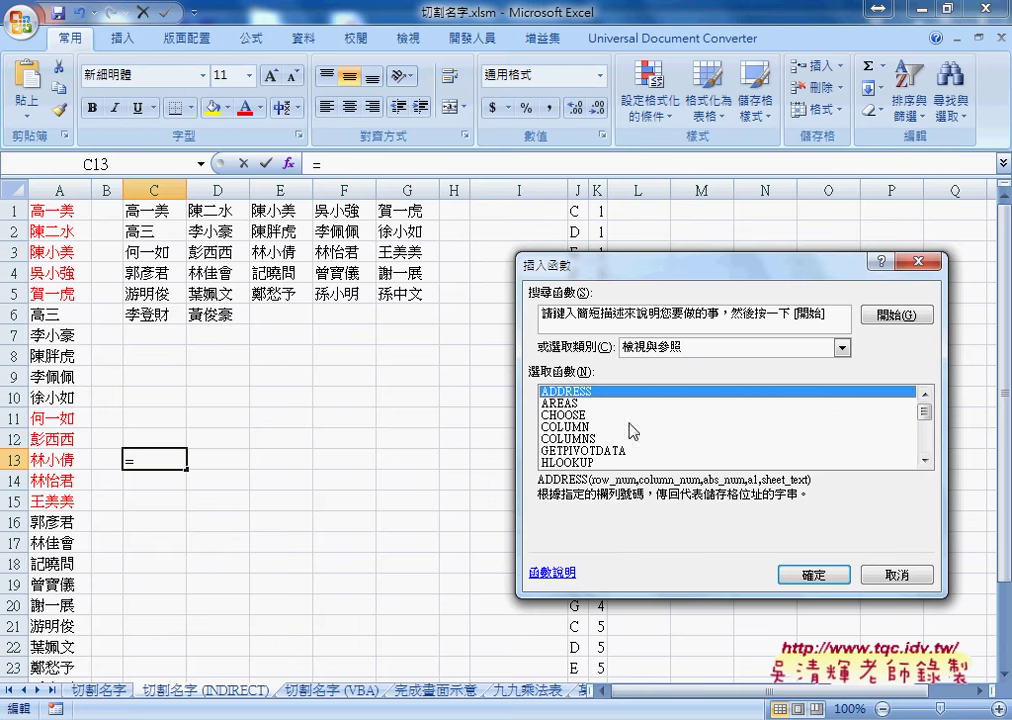
{"action": "left_click", "coordinate": [575, 430]}
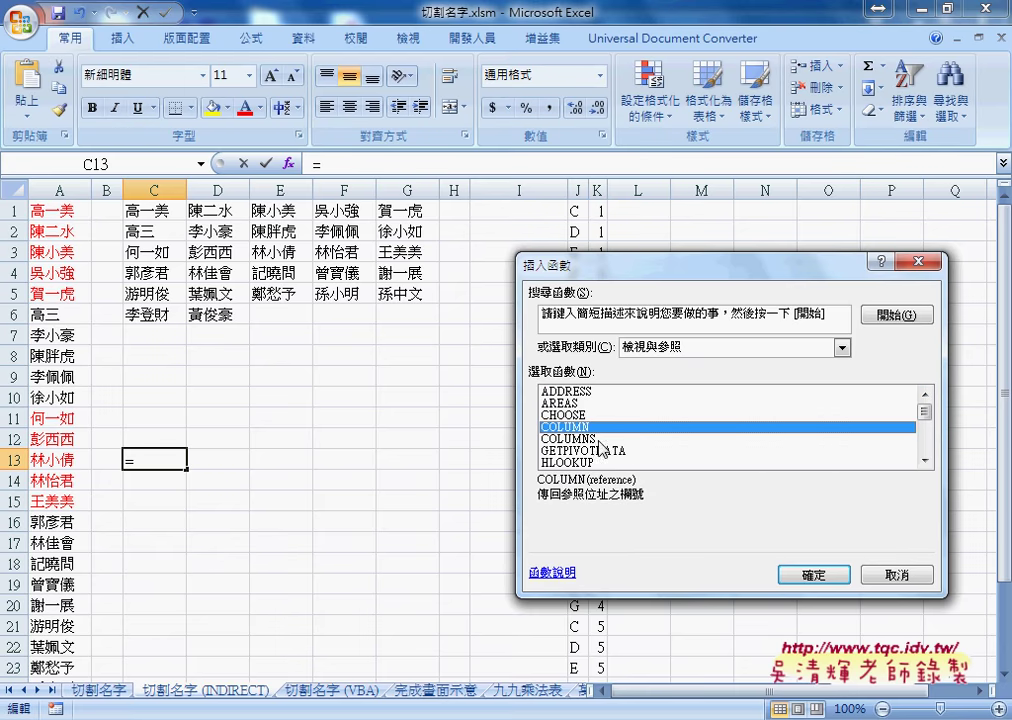
{"action": "key", "text": "Down"}
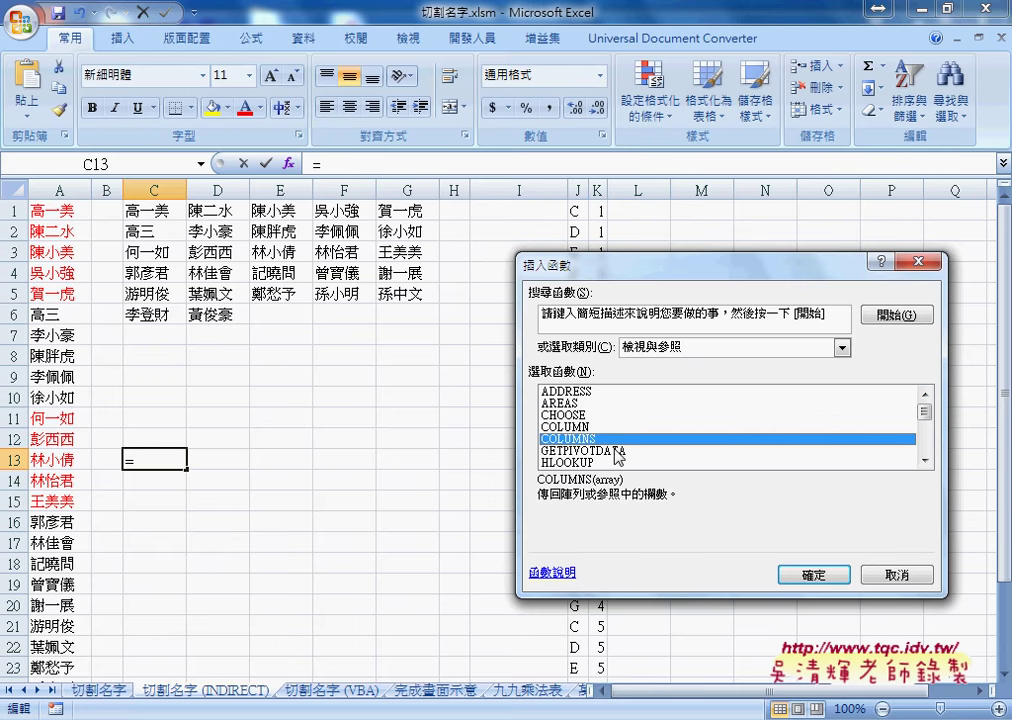
- Read the HLOOKUP, INDIRECT and OFFSET descriptions, ending on OFFSET
{"action": "left_click", "coordinate": [925, 460]}
{"action": "left_click", "coordinate": [925, 460]}
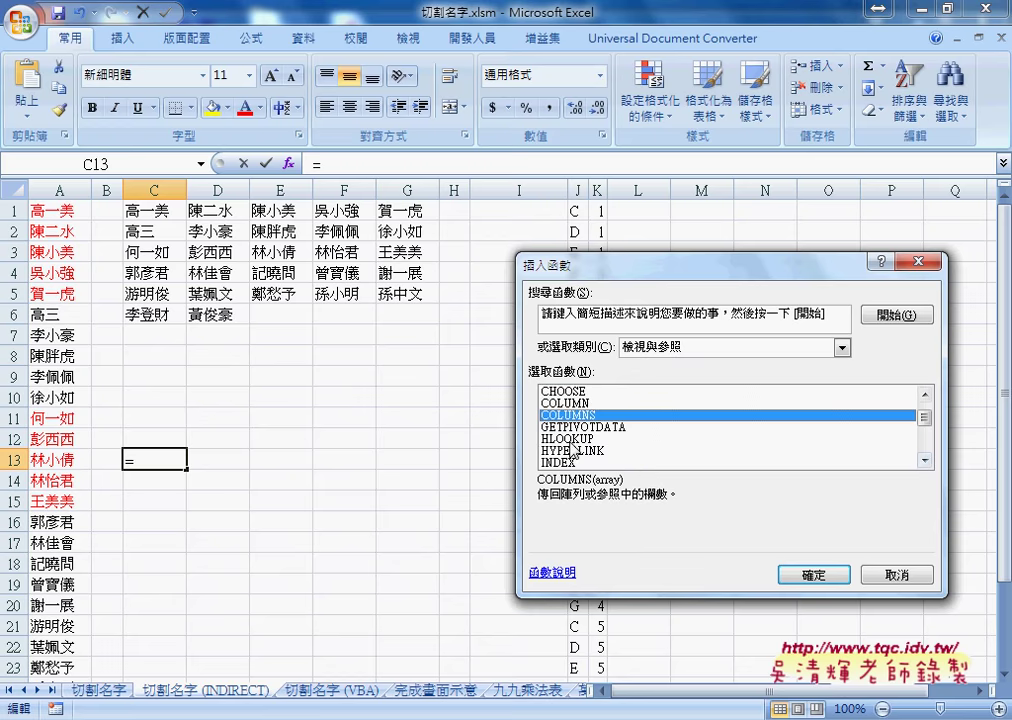
{"action": "key", "text": "Down"}
{"action": "key", "text": "Down"}
{"action": "left_click", "coordinate": [925, 460]}
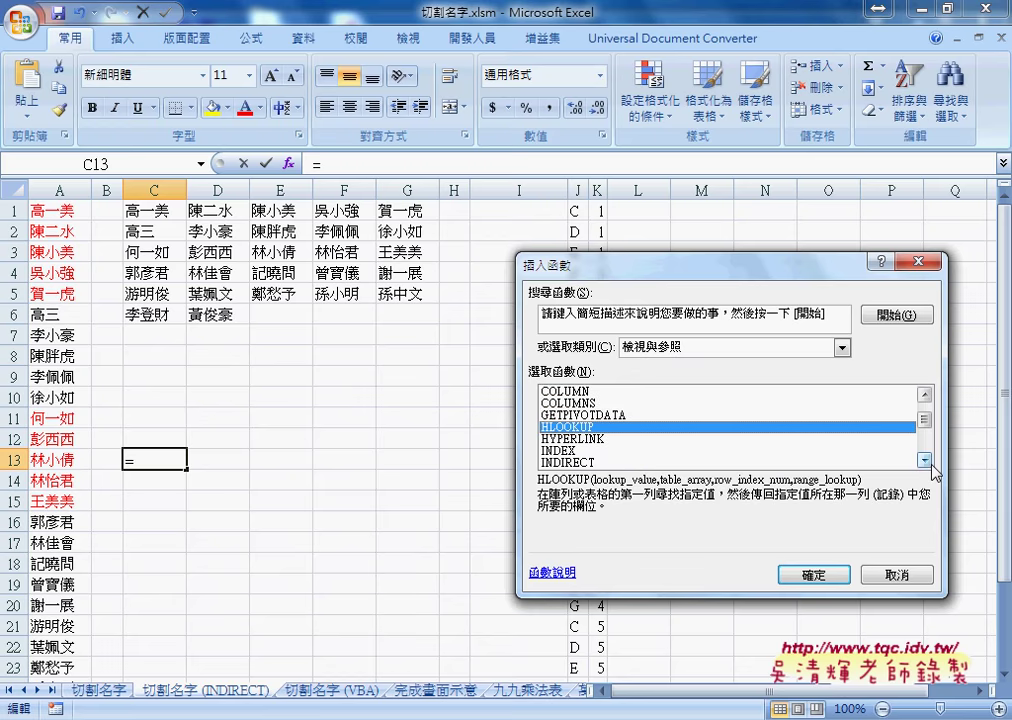
{"action": "left_click", "coordinate": [641, 463]}
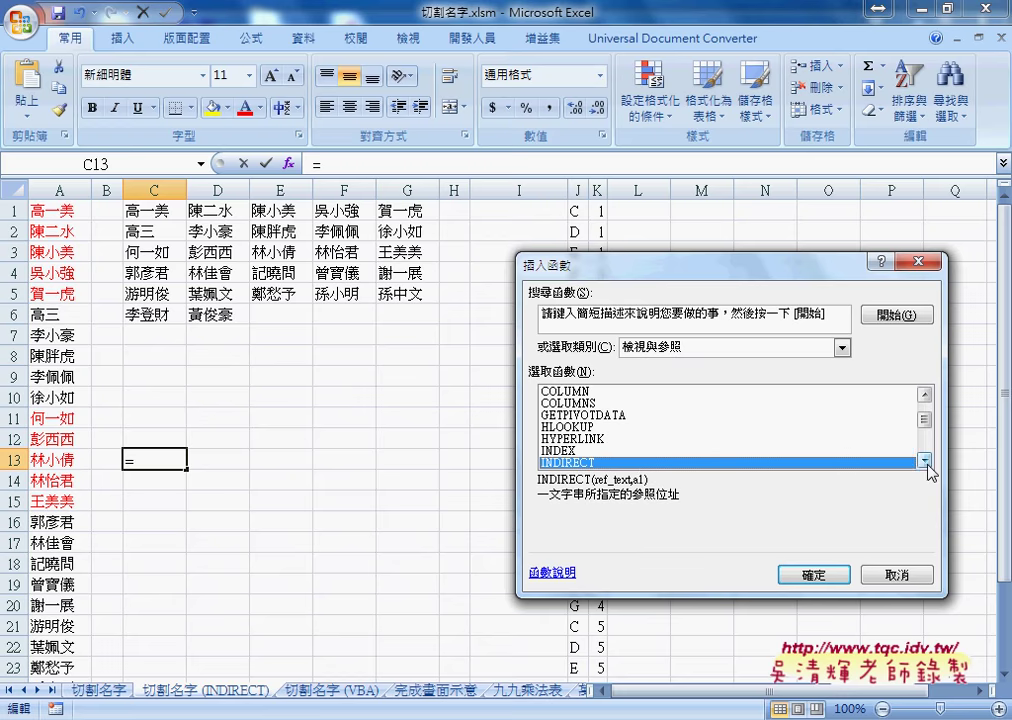
{"action": "left_click", "coordinate": [925, 461]}
{"action": "left_click", "coordinate": [925, 461]}
{"action": "left_click", "coordinate": [925, 461]}
{"action": "left_click", "coordinate": [925, 461]}
{"action": "left_click", "coordinate": [925, 461]}
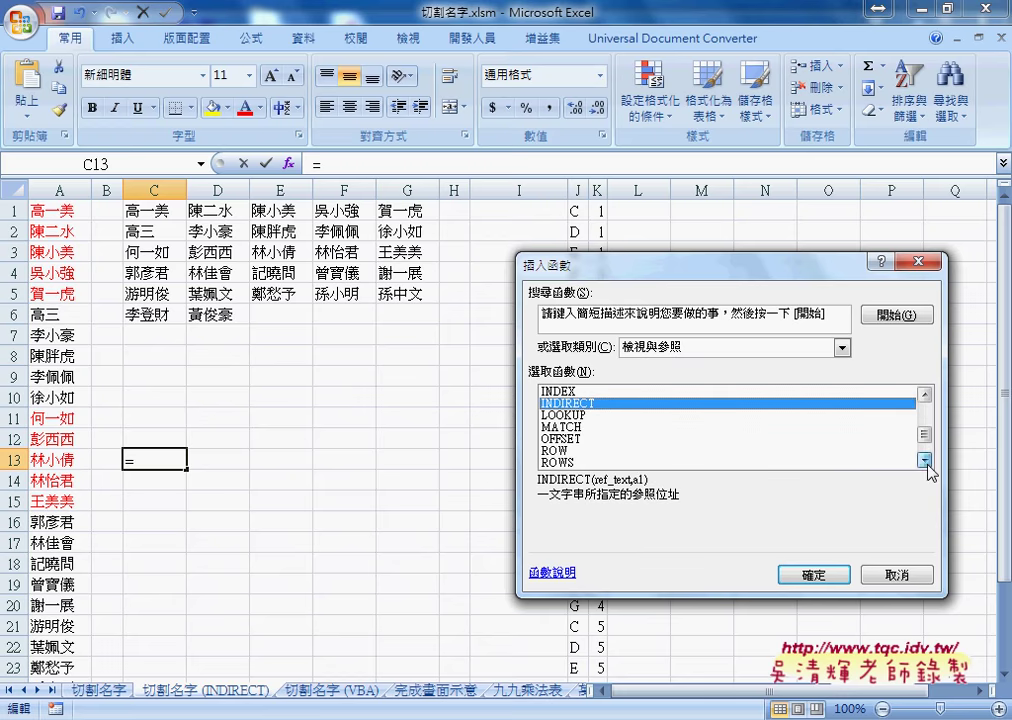
{"action": "left_click", "coordinate": [569, 438]}
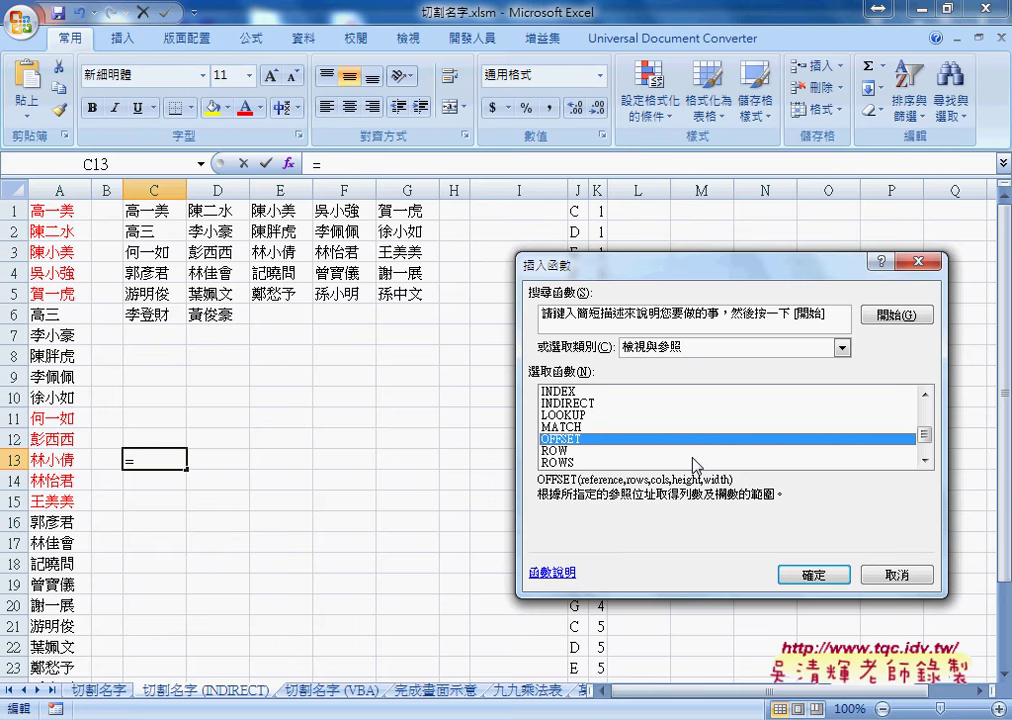
- Read the TRANSPOSE and VLOOKUP function descriptions
{"action": "left_click", "coordinate": [925, 460]}
{"action": "left_click", "coordinate": [926, 460]}
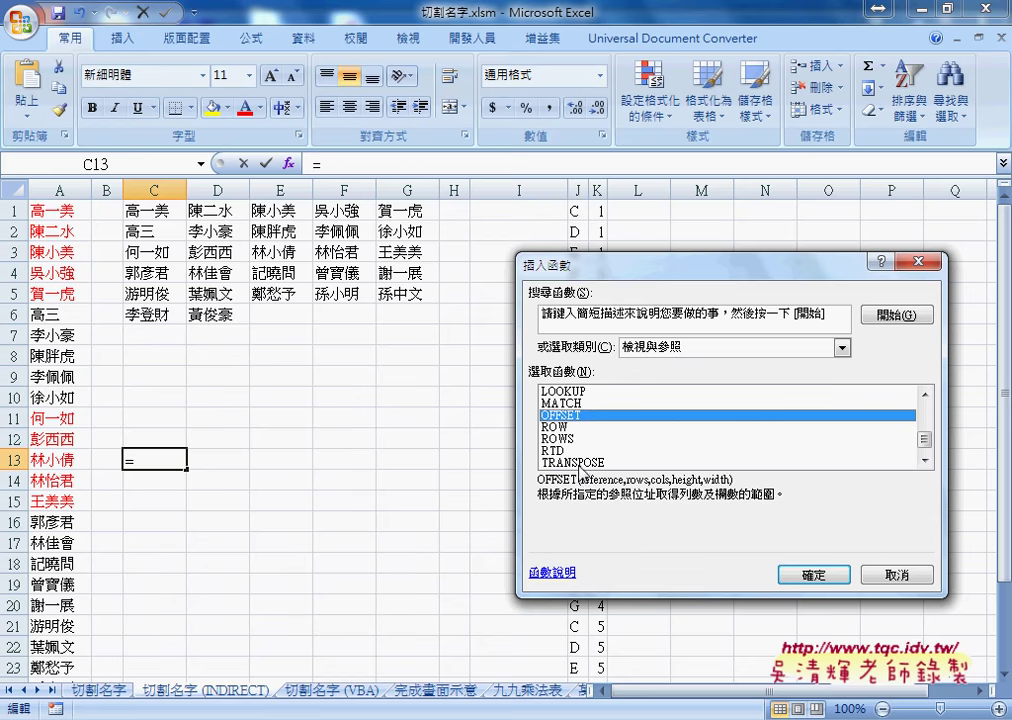
{"action": "left_click", "coordinate": [582, 463]}
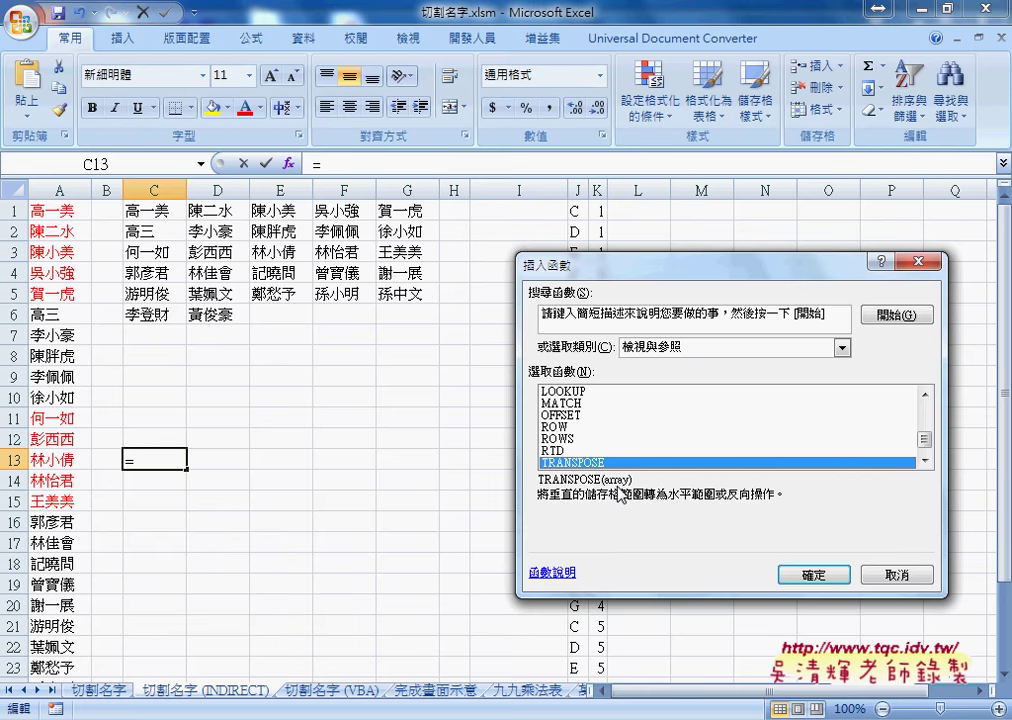
{"action": "left_click", "coordinate": [927, 460]}
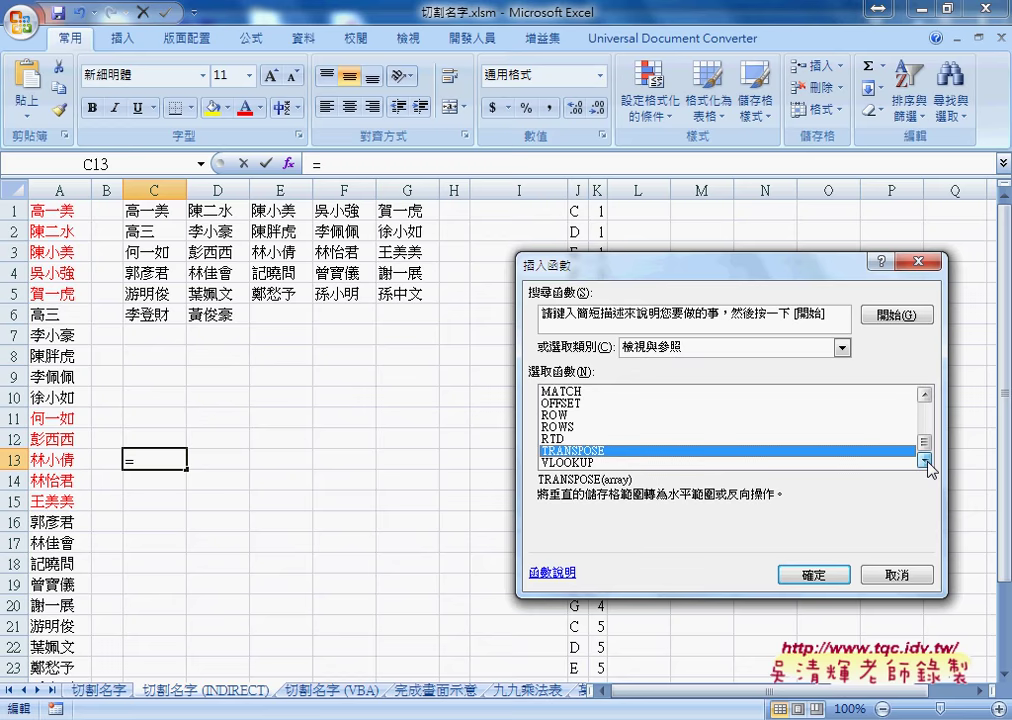
{"action": "left_click", "coordinate": [729, 463]}
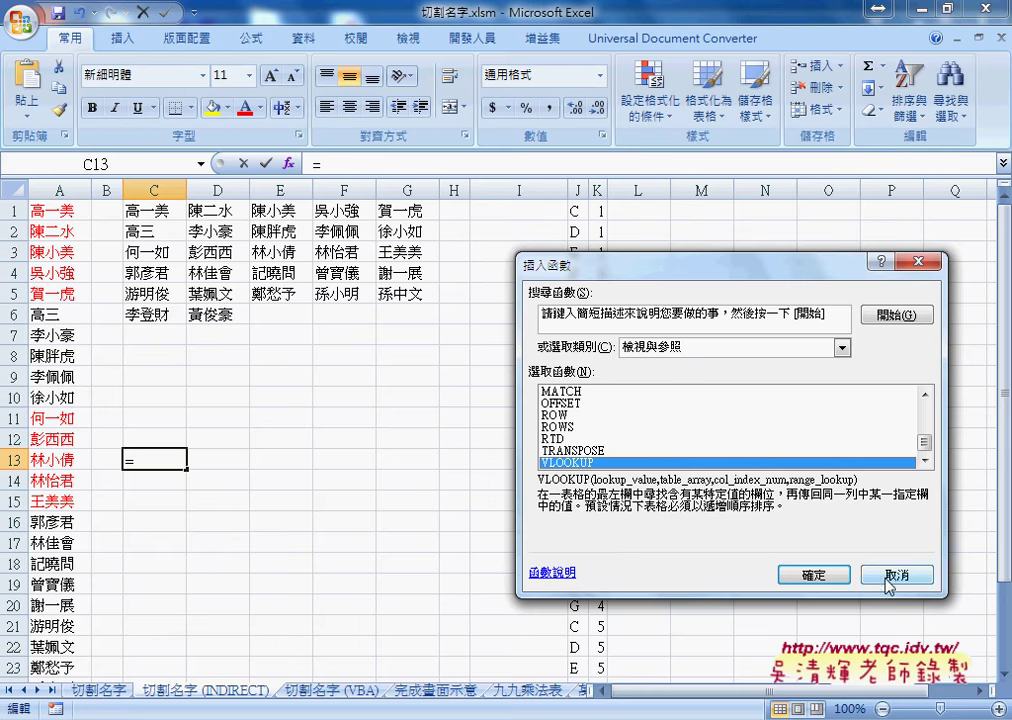
- Select INDIRECT in the function list and confirm with 確定 (OK)
{"action": "scroll", "coordinate": [779, 436], "scroll_direction": "up", "scroll_amount": 1}
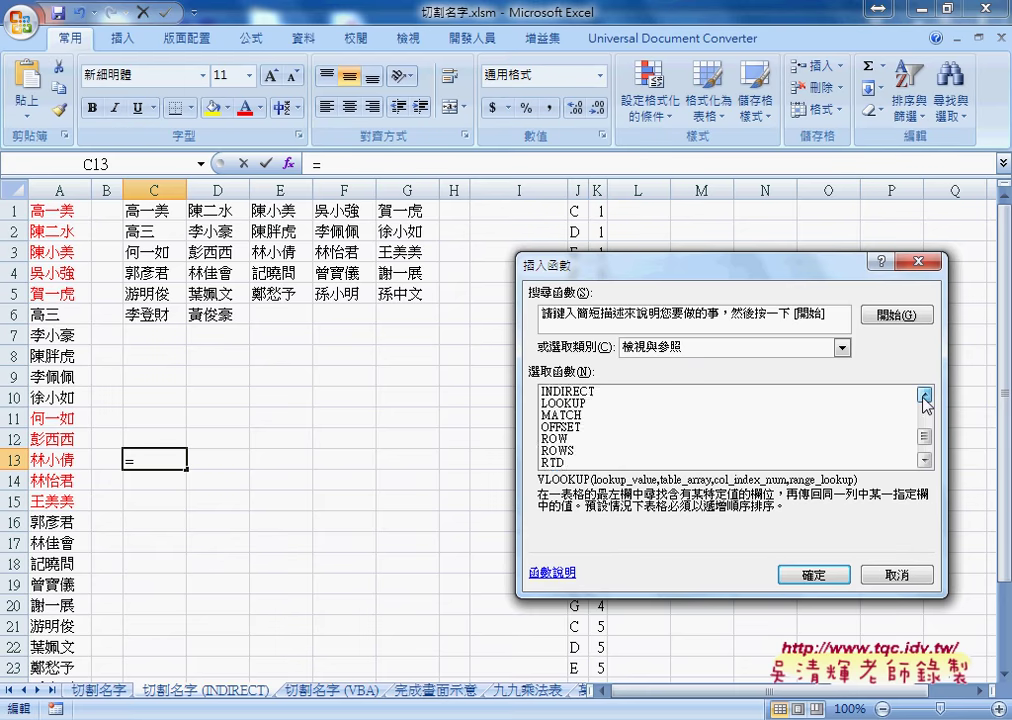
{"action": "scroll", "coordinate": [779, 436], "scroll_direction": "up", "scroll_amount": 1}
{"action": "scroll", "coordinate": [779, 436], "scroll_direction": "up", "scroll_amount": 1}
{"action": "left_click", "coordinate": [779, 427]}
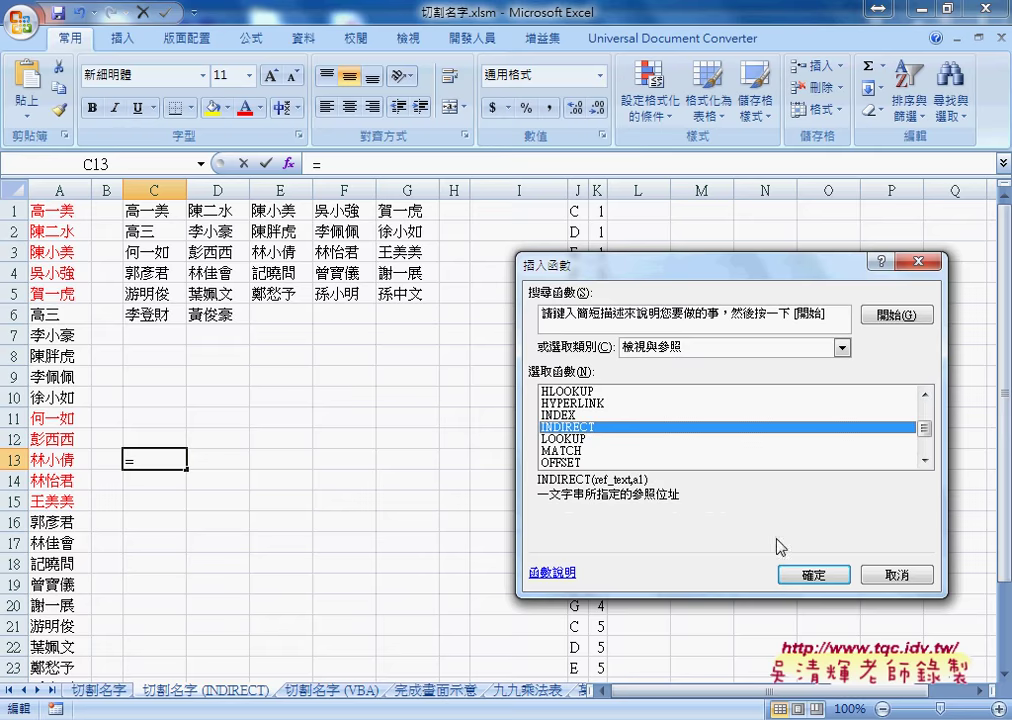
{"action": "left_click", "coordinate": [836, 576]}
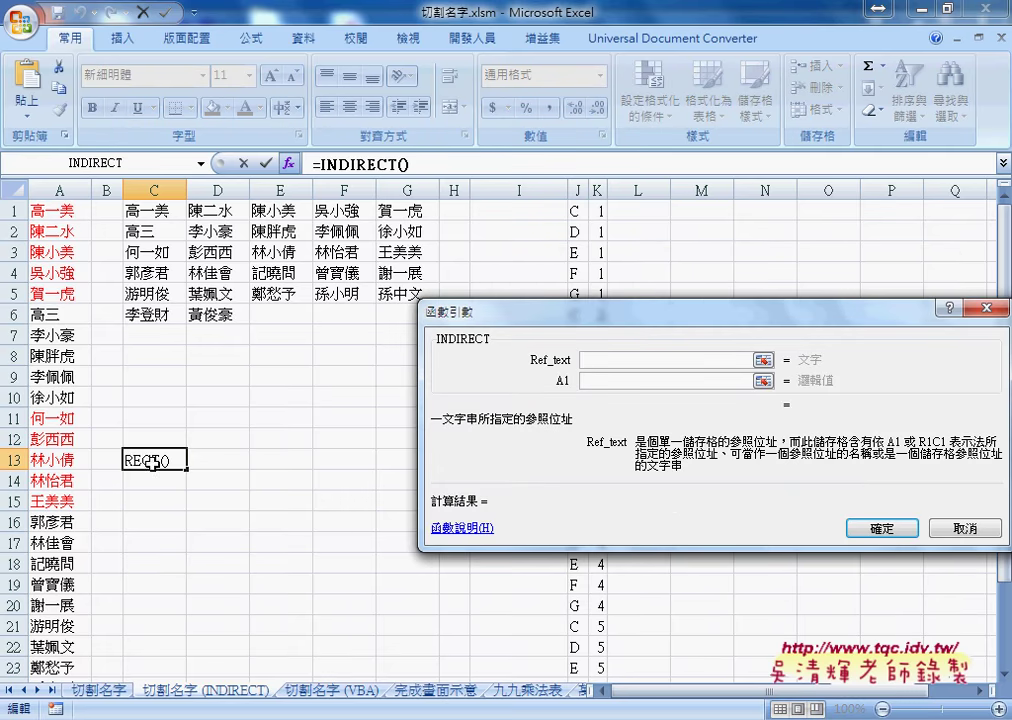
- Enter "C1" as INDIRECT's Ref_text so C13 returns 高一美
{"action": "left_click", "coordinate": [155, 211]}
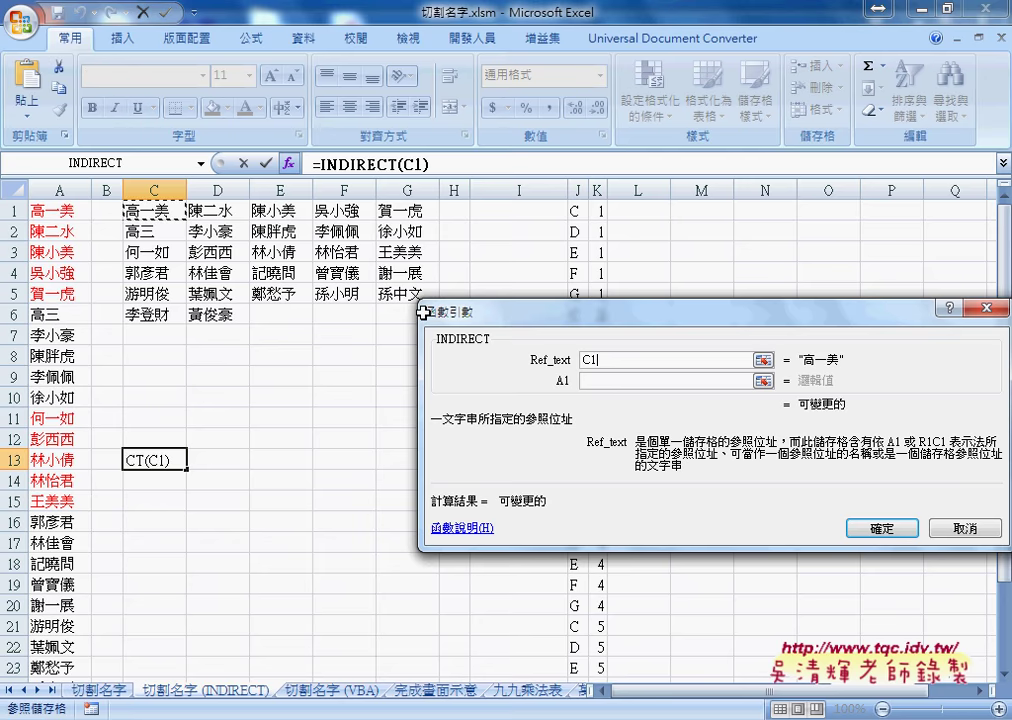
{"action": "left_click", "coordinate": [652, 366]}
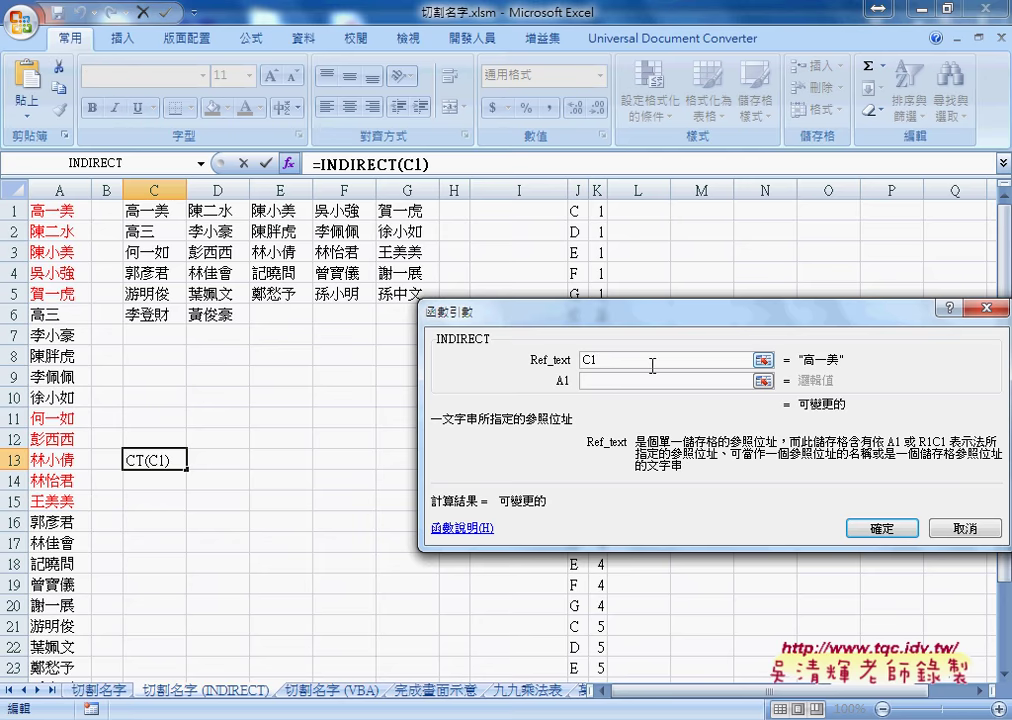
{"action": "type", "text": "\"C1"}
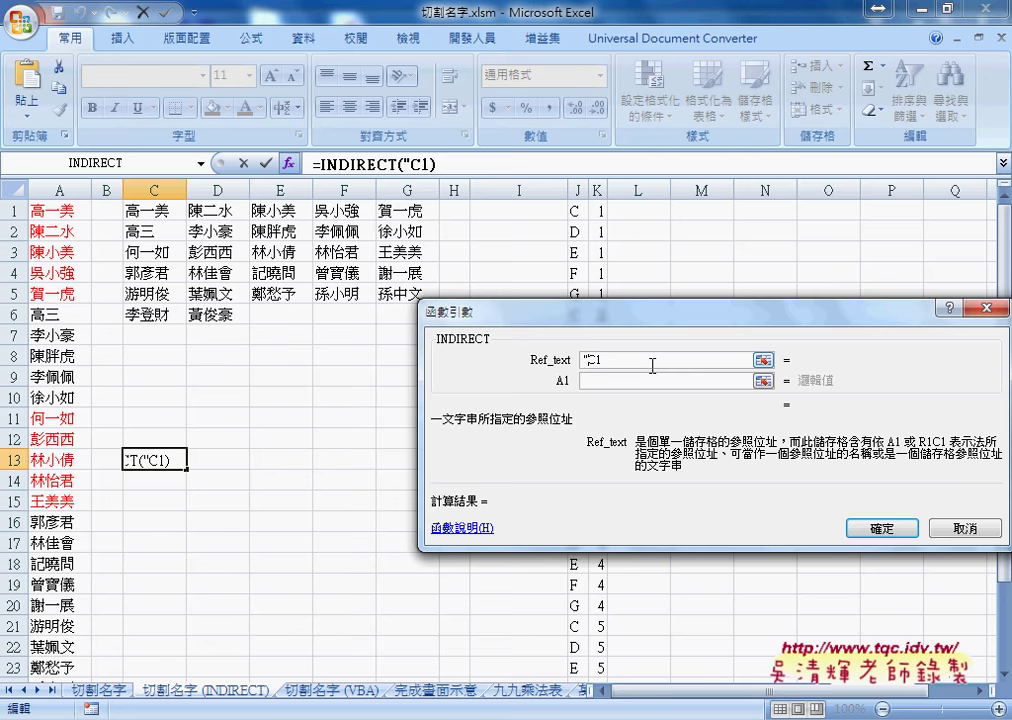
{"action": "type", "text": "\""}
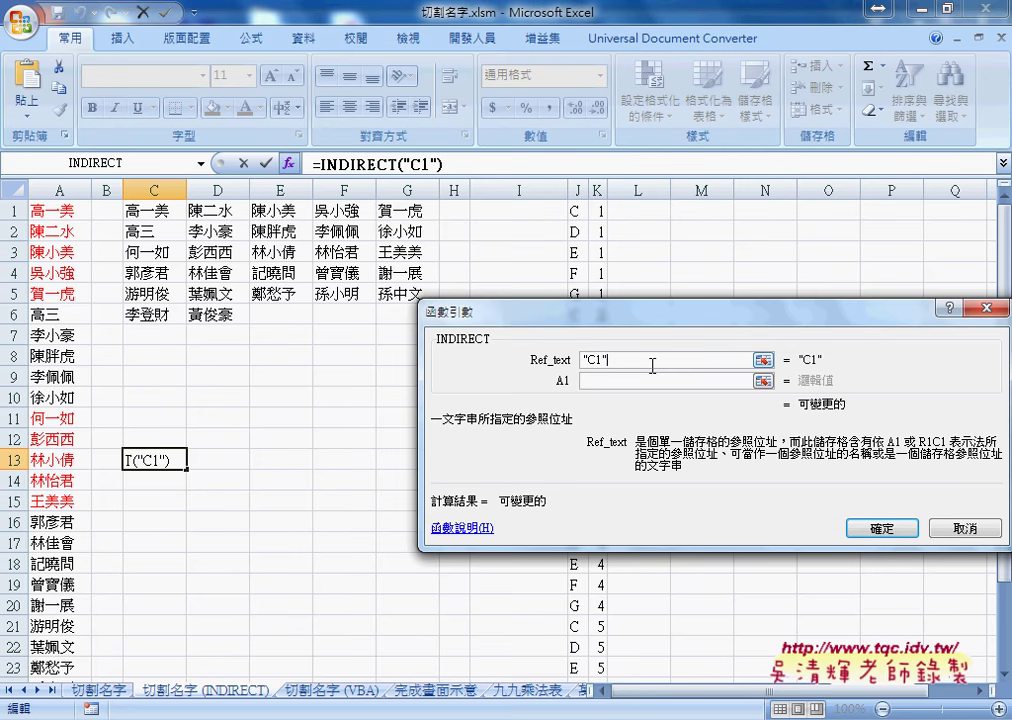
{"action": "left_click", "coordinate": [882, 527]}
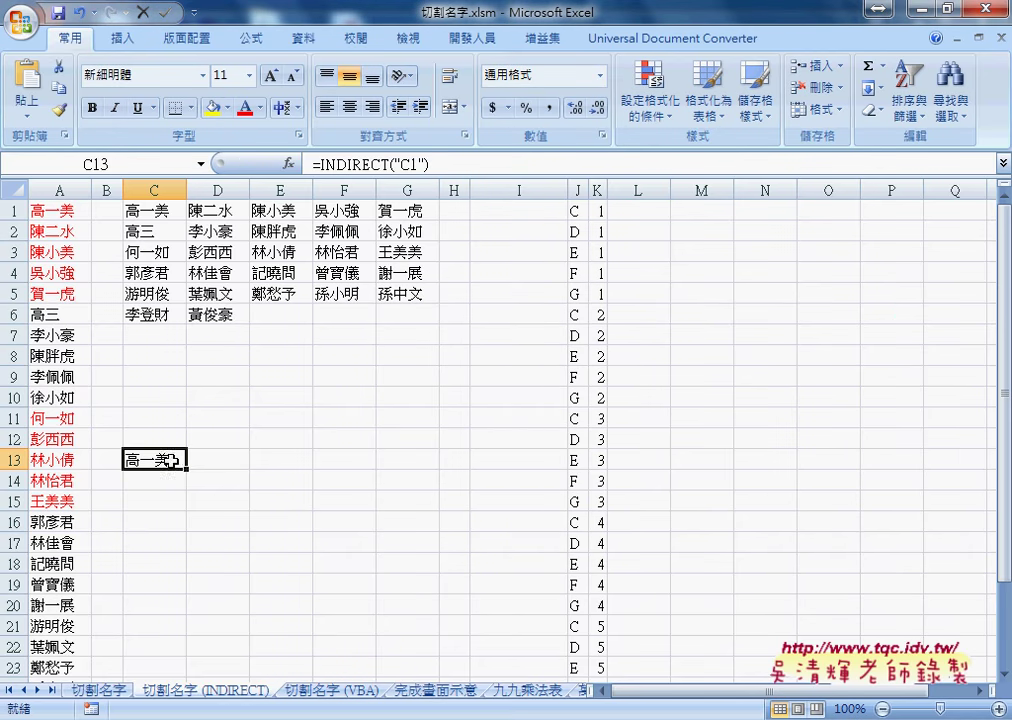
- Fill C13's =INDIRECT("C1") across to G13, keeping the formula unchanged
{"action": "left_click_drag", "start_coordinate": [185, 467], "coordinate": [432, 477]}
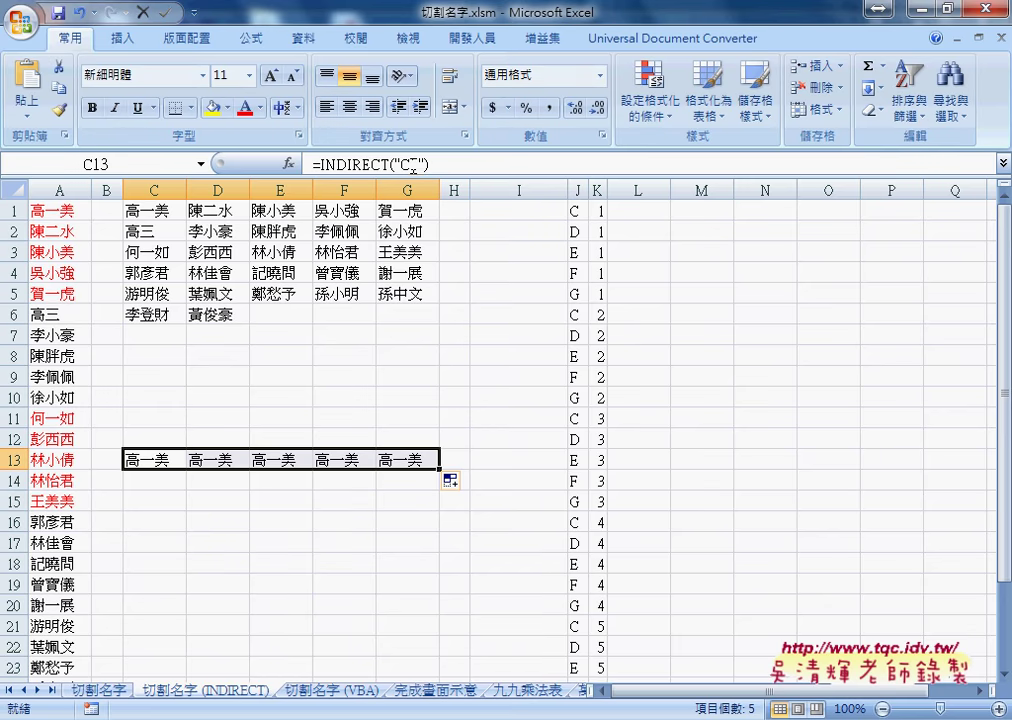
{"action": "left_click_drag", "start_coordinate": [407, 164], "coordinate": [417, 164]}
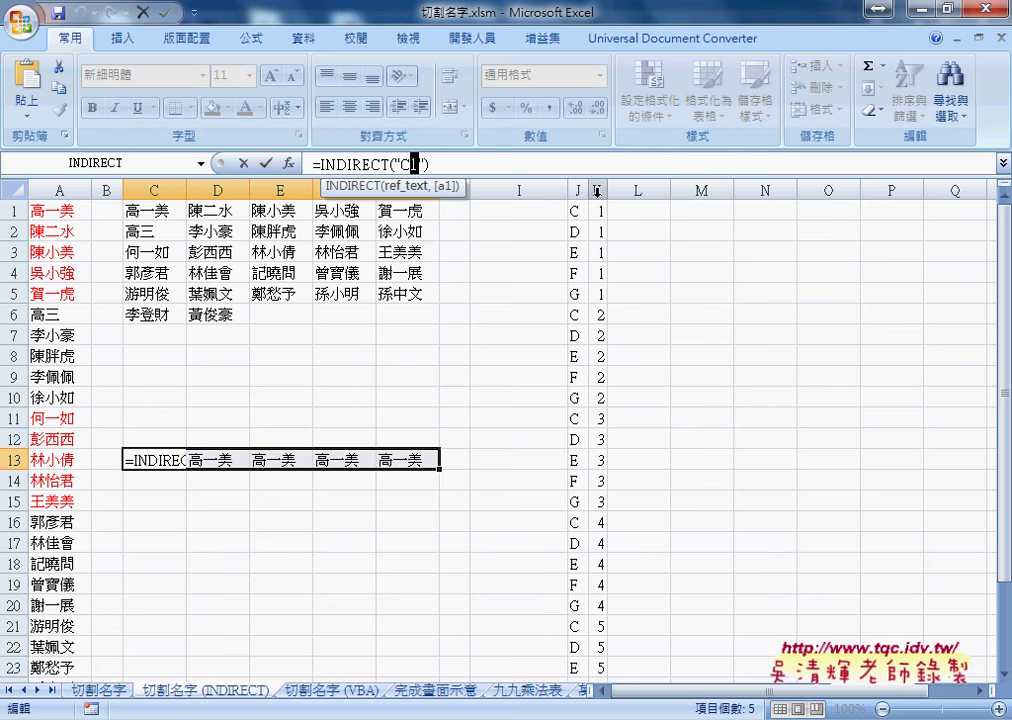
{"action": "key", "text": "ctrl+Return"}
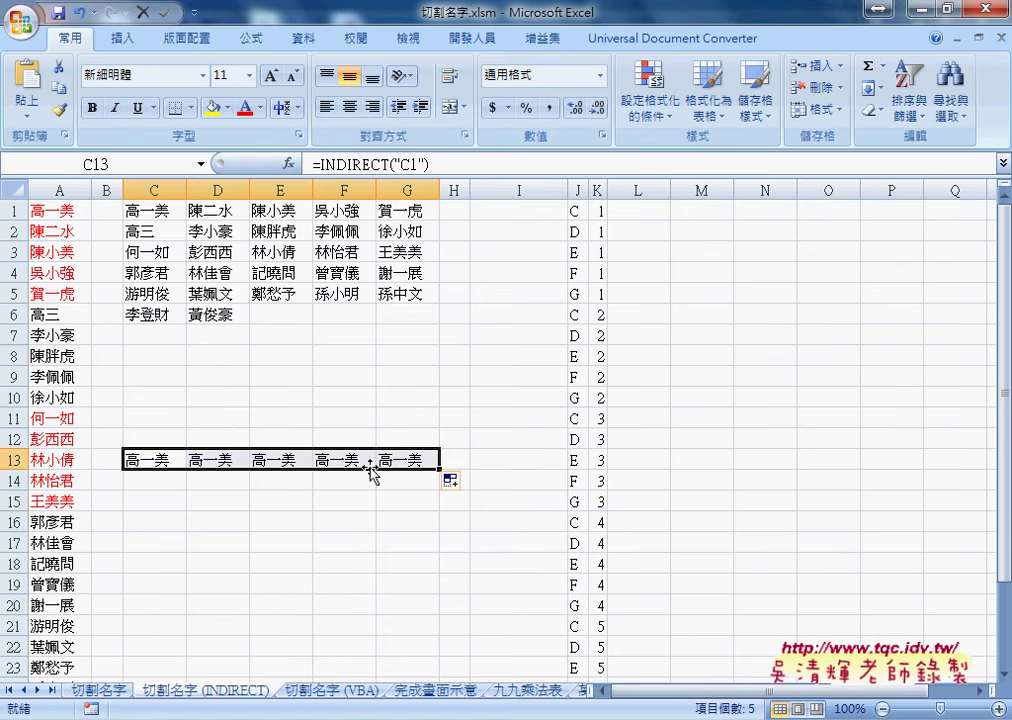
- Move the =INDIRECT("C1") formula text from C13 into cell I1
{"action": "left_click", "coordinate": [446, 165]}
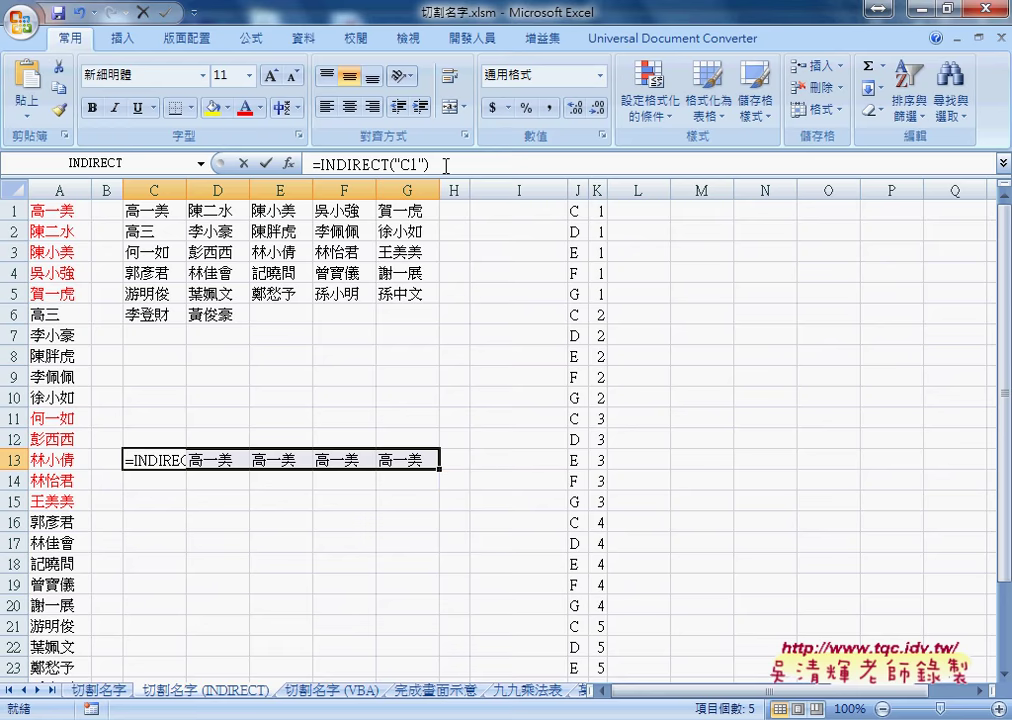
{"action": "left_click_drag", "start_coordinate": [446, 165], "coordinate": [312, 165]}
{"action": "right_click", "coordinate": [384, 165]}
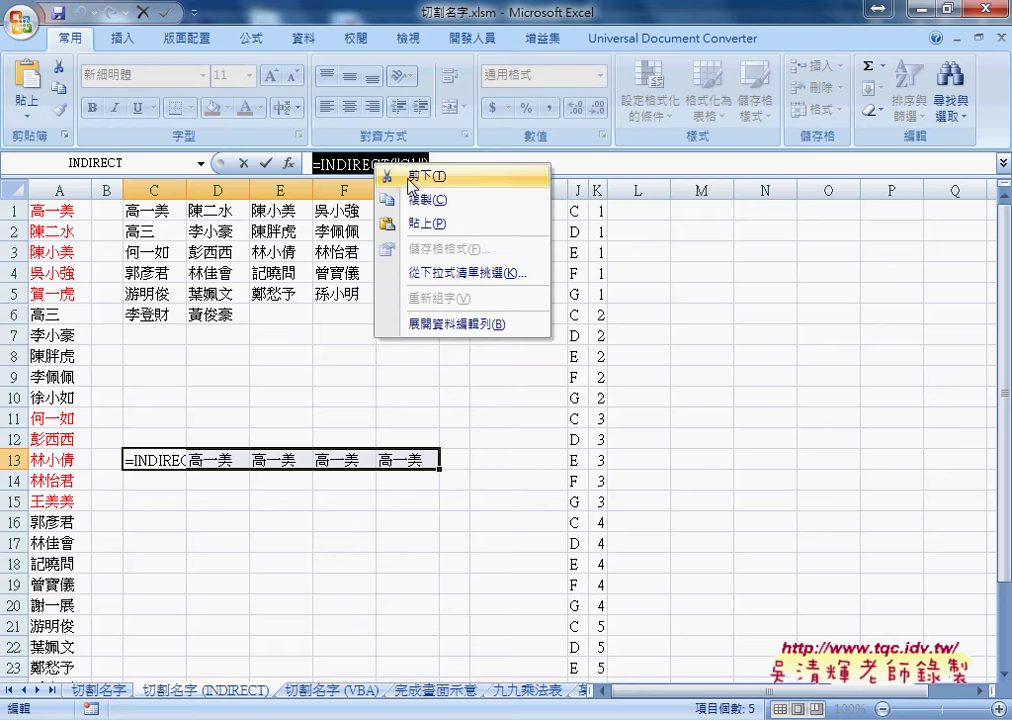
{"action": "left_click", "coordinate": [415, 174]}
{"action": "left_click", "coordinate": [243, 163]}
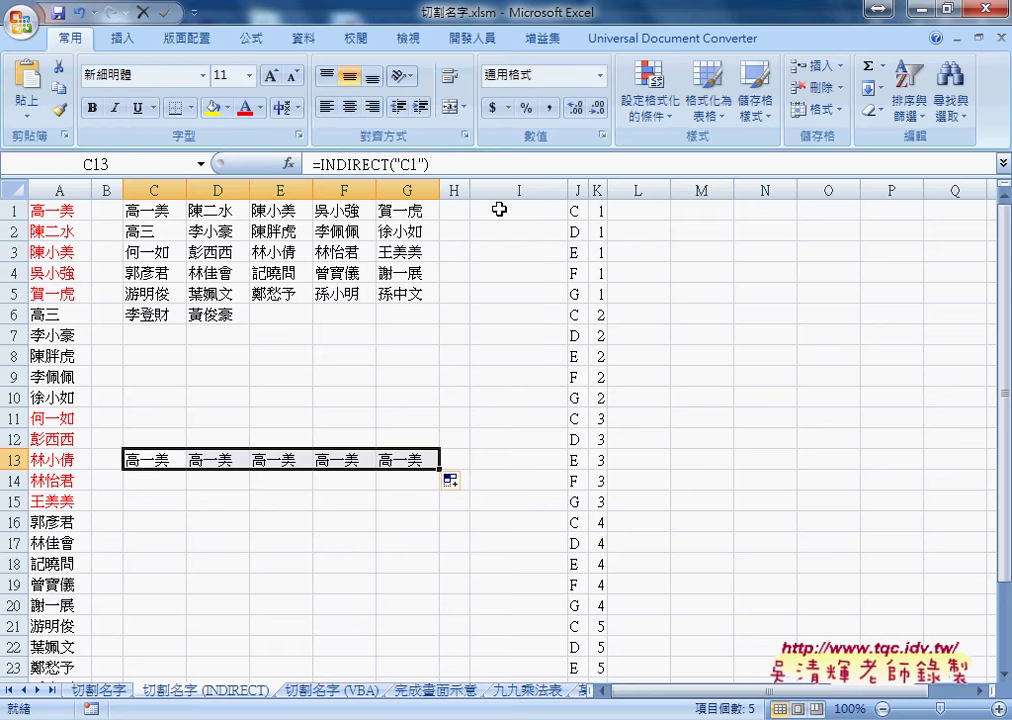
{"action": "left_click", "coordinate": [497, 209]}
{"action": "left_click", "coordinate": [389, 165]}
{"action": "right_click", "coordinate": [389, 165]}
{"action": "left_click", "coordinate": [533, 226]}
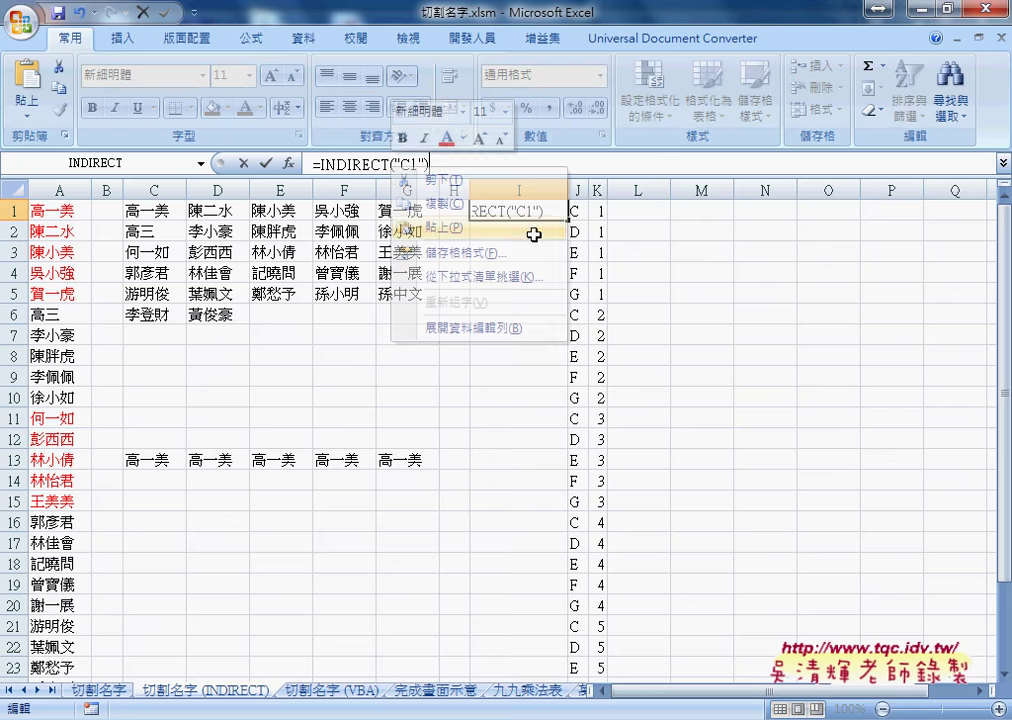
{"action": "left_click", "coordinate": [265, 163]}
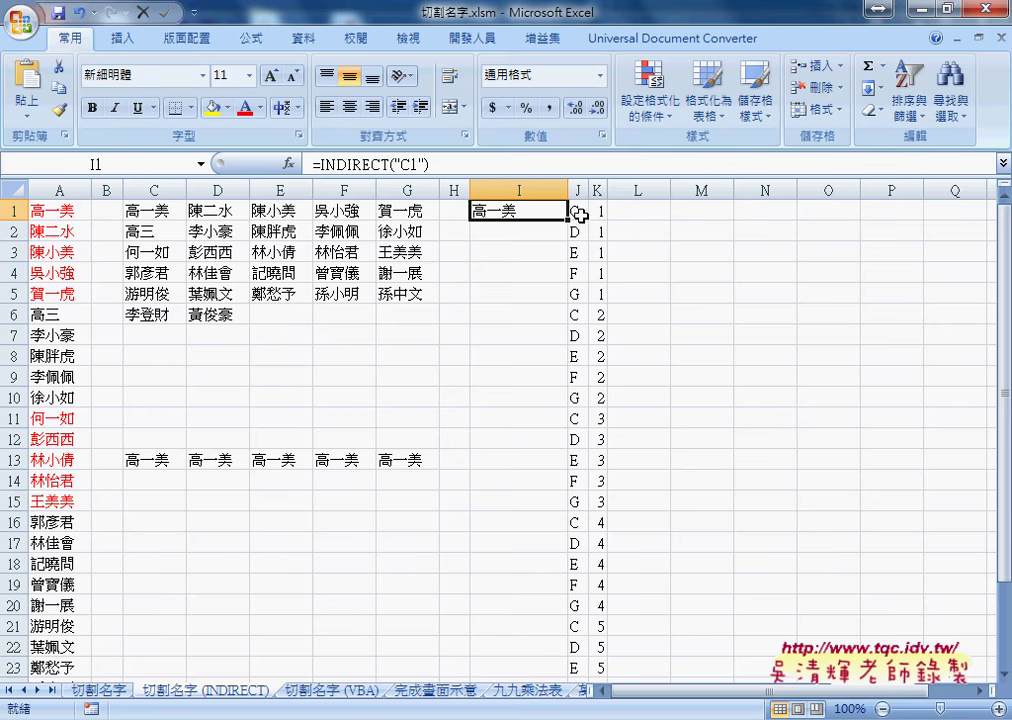
{"action": "mouse_move", "coordinate": [580, 211]}
{"action": "left_mouse_down"}
{"action": "mouse_move", "coordinate": [597, 212]}
{"action": "mouse_move", "coordinate": [578, 297]}
{"action": "left_mouse_up"}
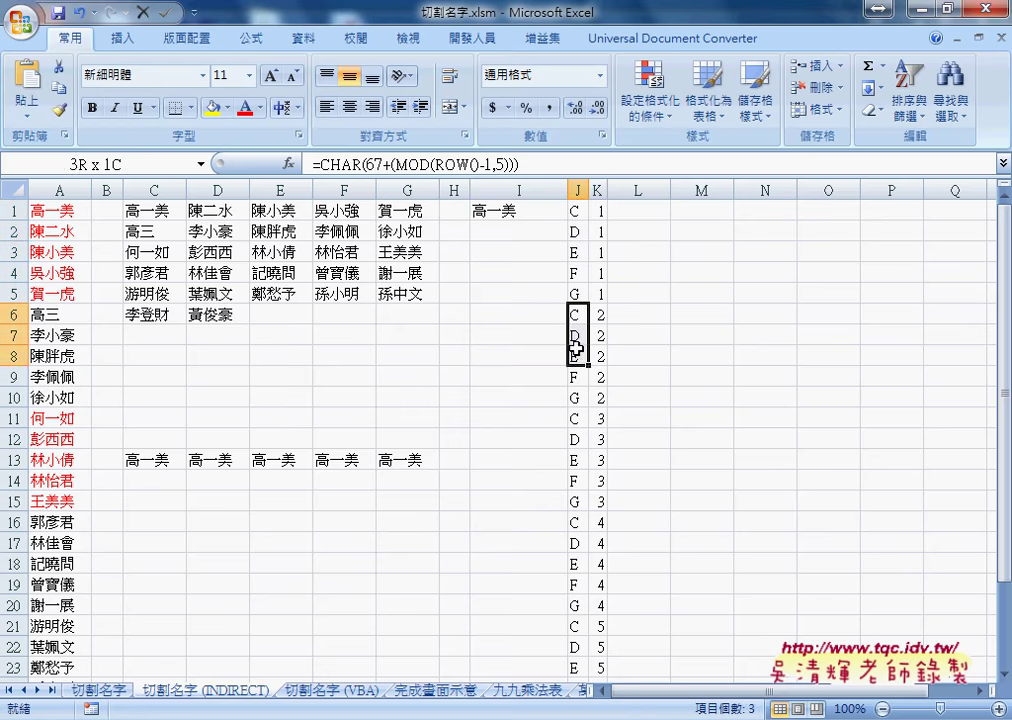
{"action": "left_click_drag", "start_coordinate": [577, 314], "coordinate": [580, 390]}
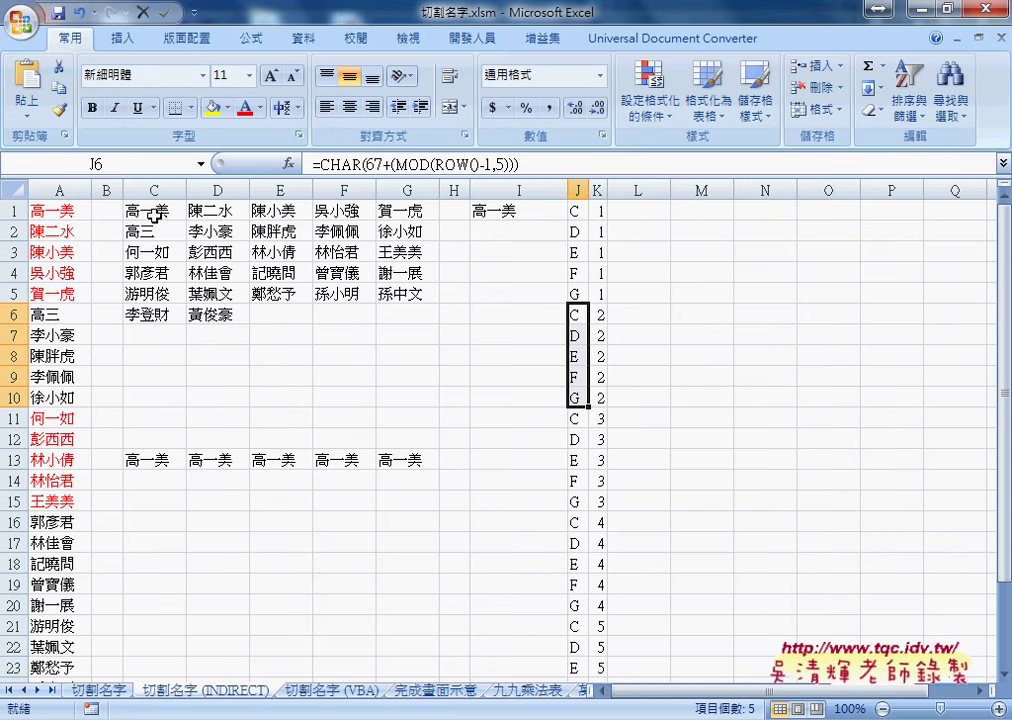
{"action": "left_click", "coordinate": [601, 210]}
{"action": "left_click_drag", "start_coordinate": [601, 210], "coordinate": [601, 292]}
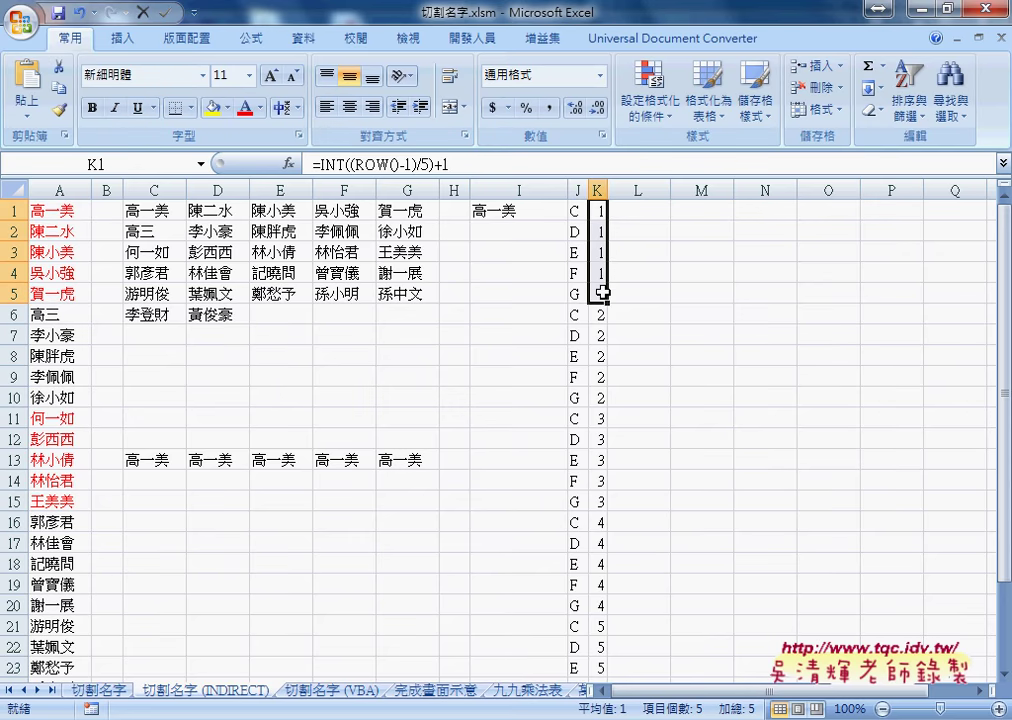
{"action": "left_click_drag", "start_coordinate": [145, 211], "coordinate": [405, 211]}
{"action": "left_click_drag", "start_coordinate": [598, 210], "coordinate": [601, 395]}
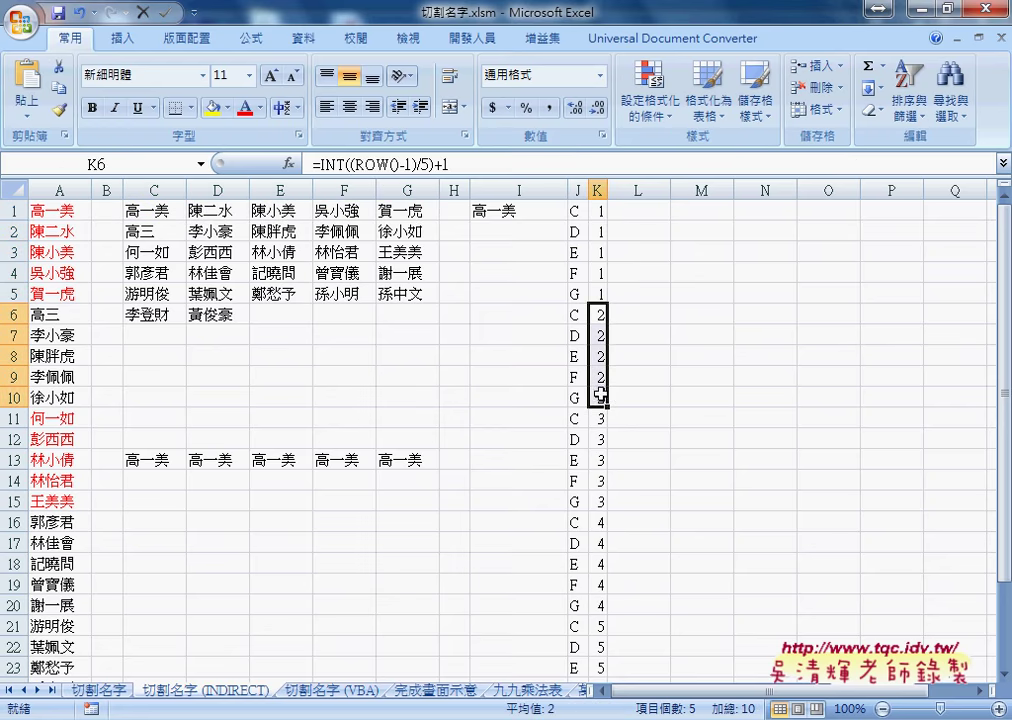
{"action": "left_click", "coordinate": [677, 355]}
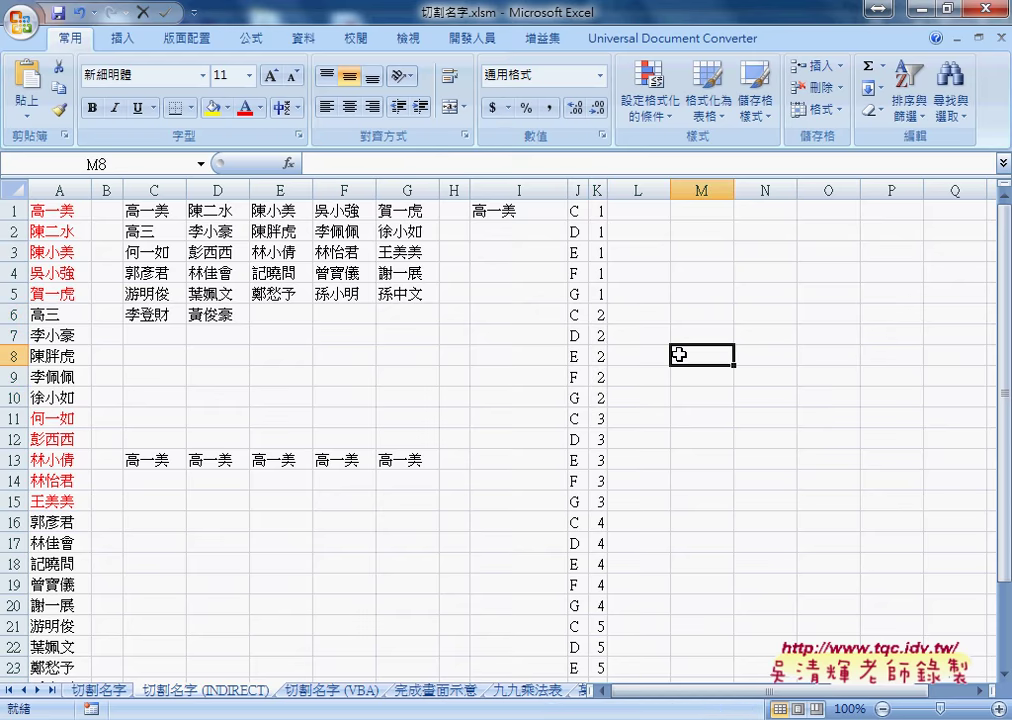
{"action": "left_click", "coordinate": [597, 189]}
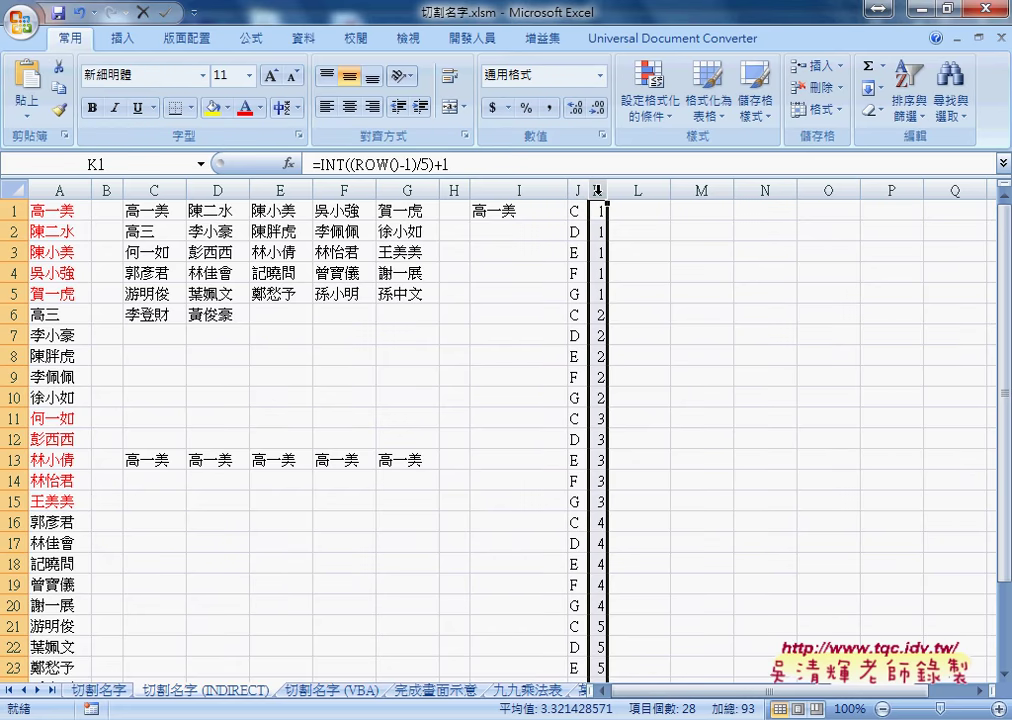
{"action": "left_click", "coordinate": [113, 693]}
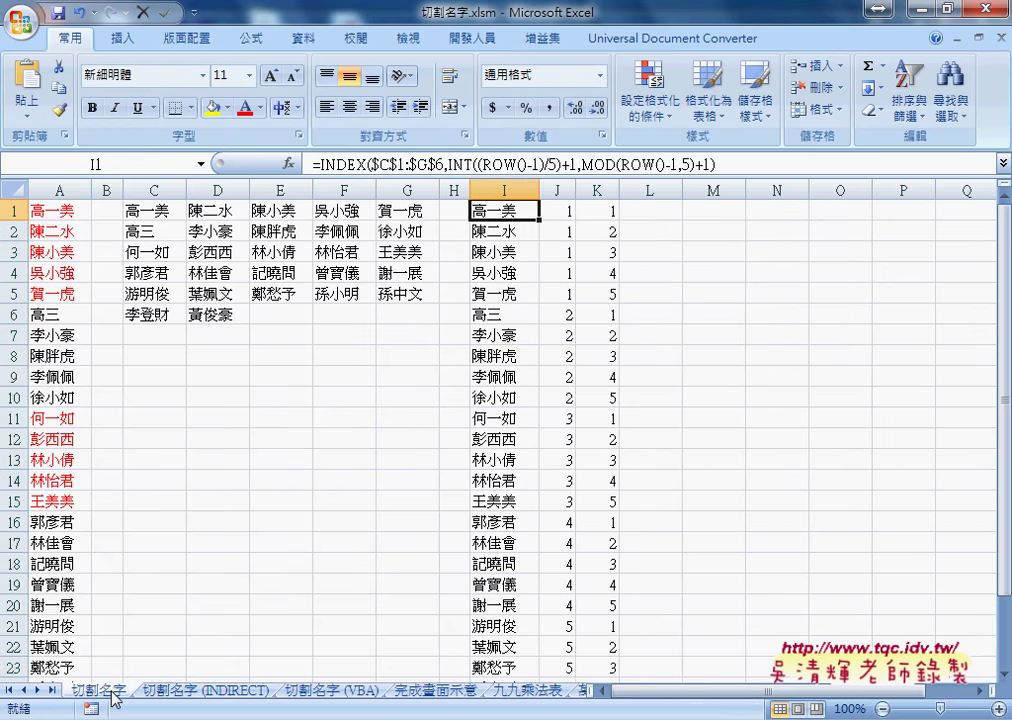
{"action": "left_click_drag", "start_coordinate": [557, 210], "coordinate": [558, 291]}
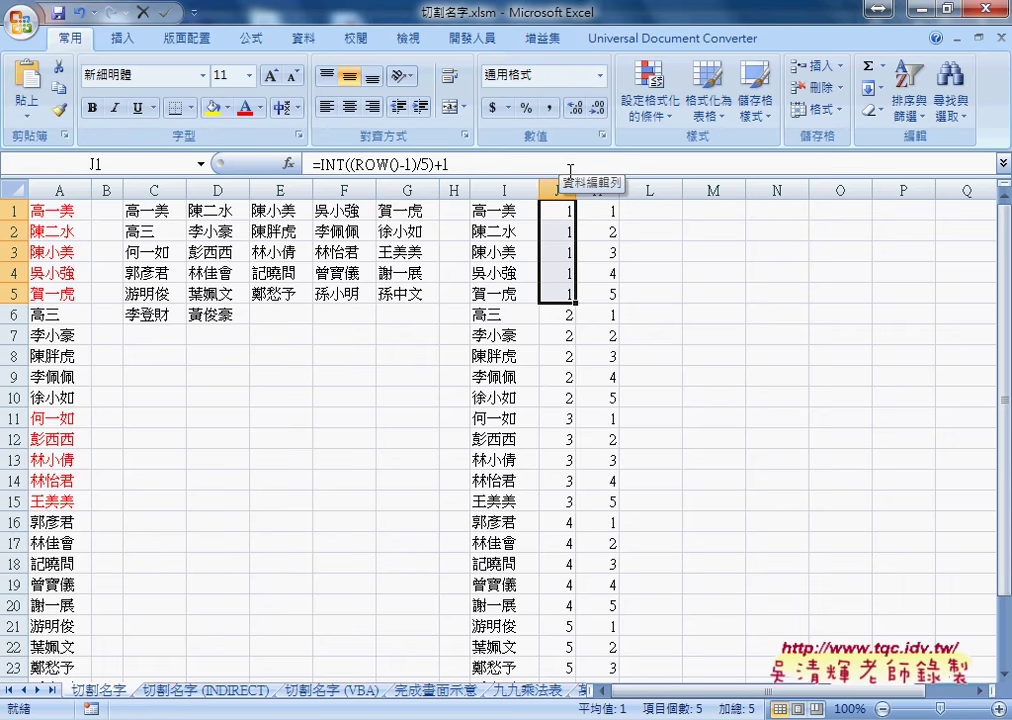
{"action": "left_click", "coordinate": [212, 690]}
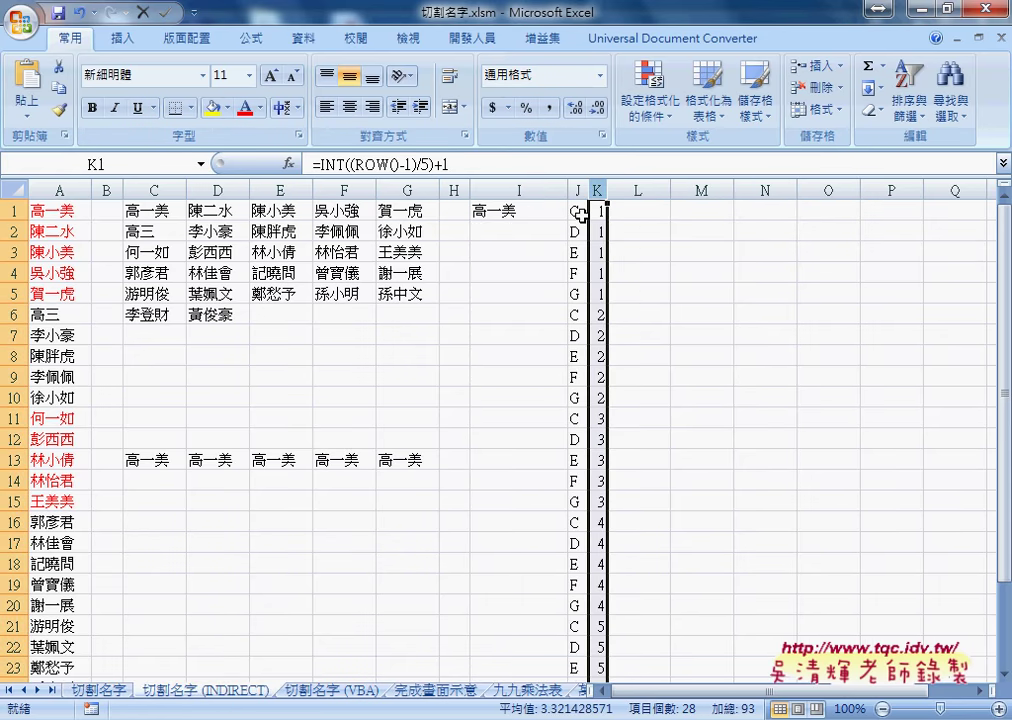
{"action": "left_click", "coordinate": [660, 210]}
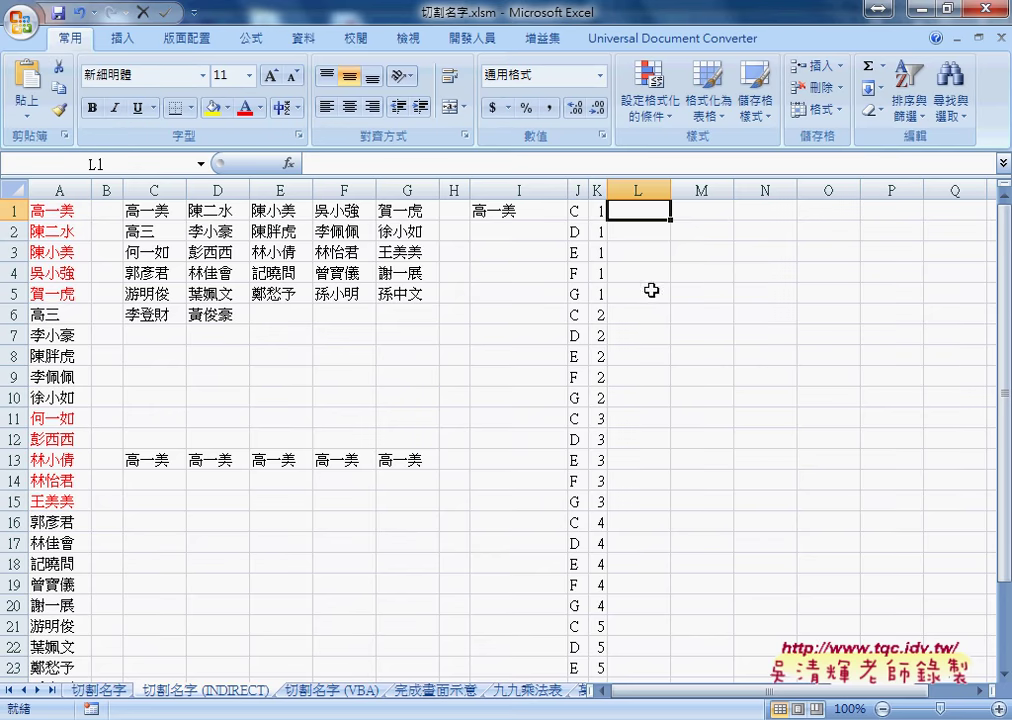
- Narrow column L, then choose CHAR from the 文字 (Text) category for M1
{"action": "left_click_drag", "start_coordinate": [670, 190], "coordinate": [657, 190]}
{"action": "left_click", "coordinate": [678, 208]}
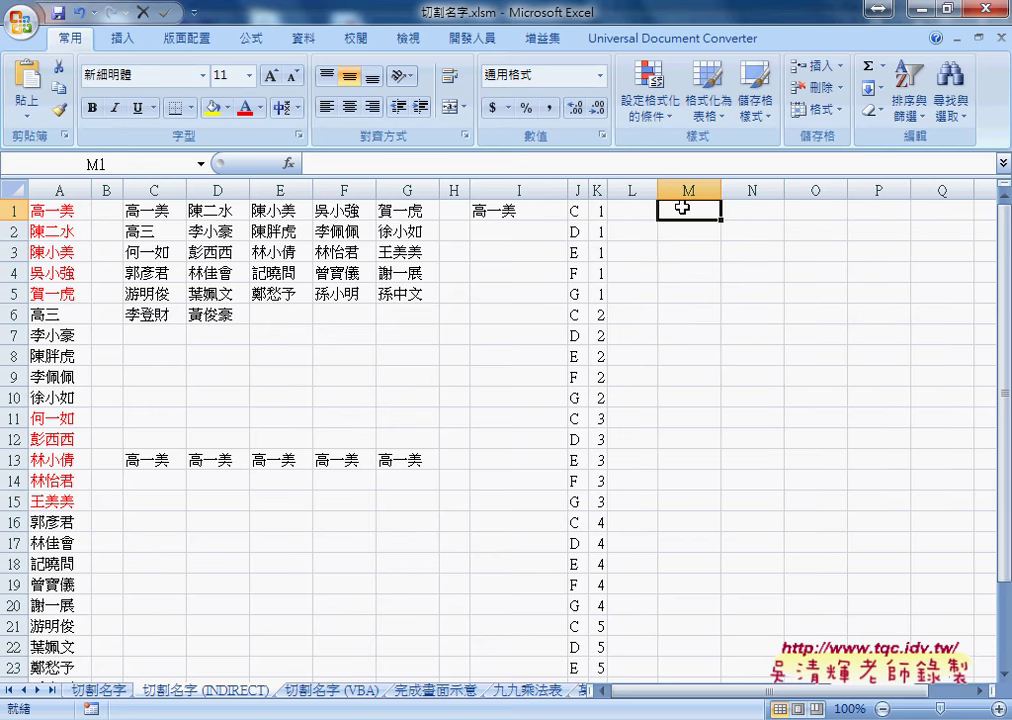
{"action": "left_click", "coordinate": [288, 163]}
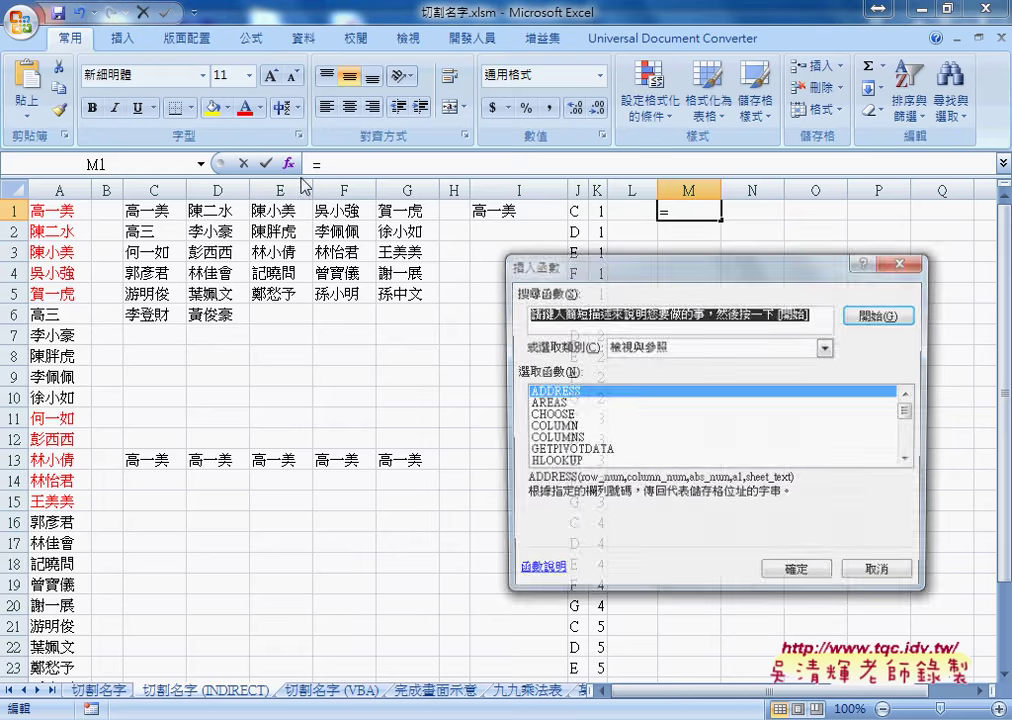
{"action": "left_click_drag", "start_coordinate": [560, 209], "coordinate": [241, 230]}
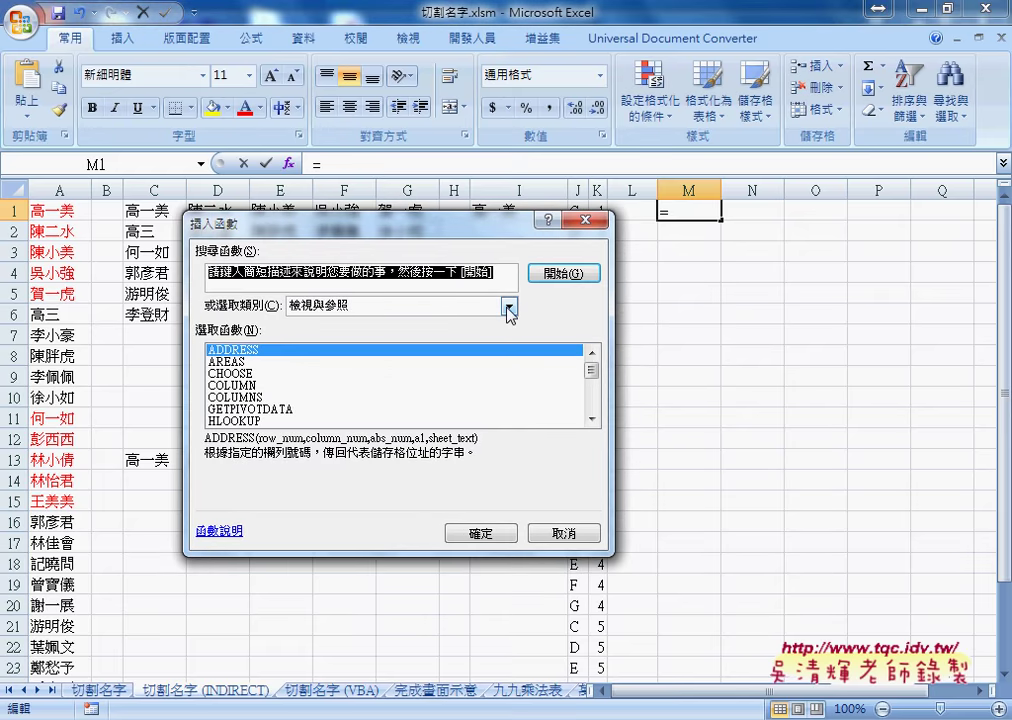
{"action": "left_click", "coordinate": [510, 309]}
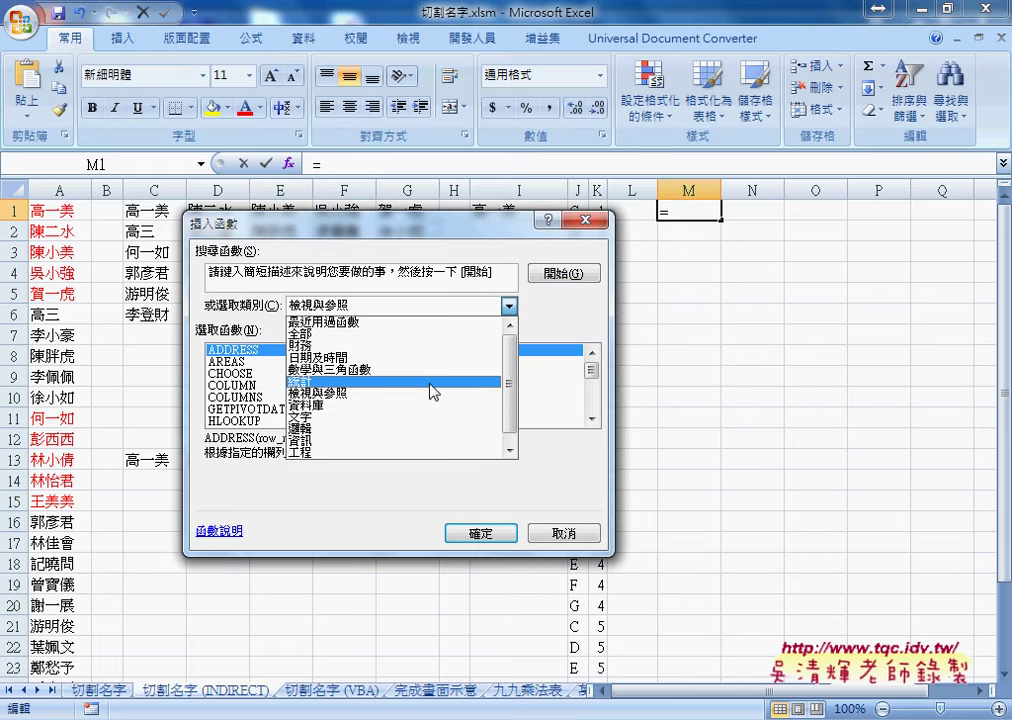
{"action": "left_click", "coordinate": [420, 417]}
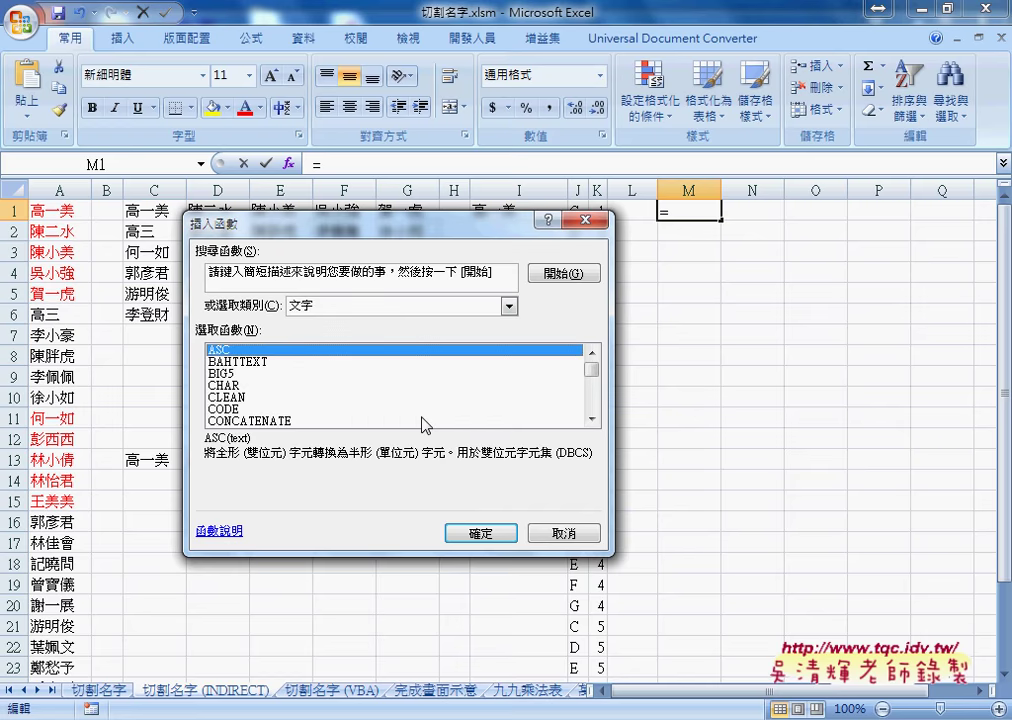
{"action": "left_click", "coordinate": [237, 387]}
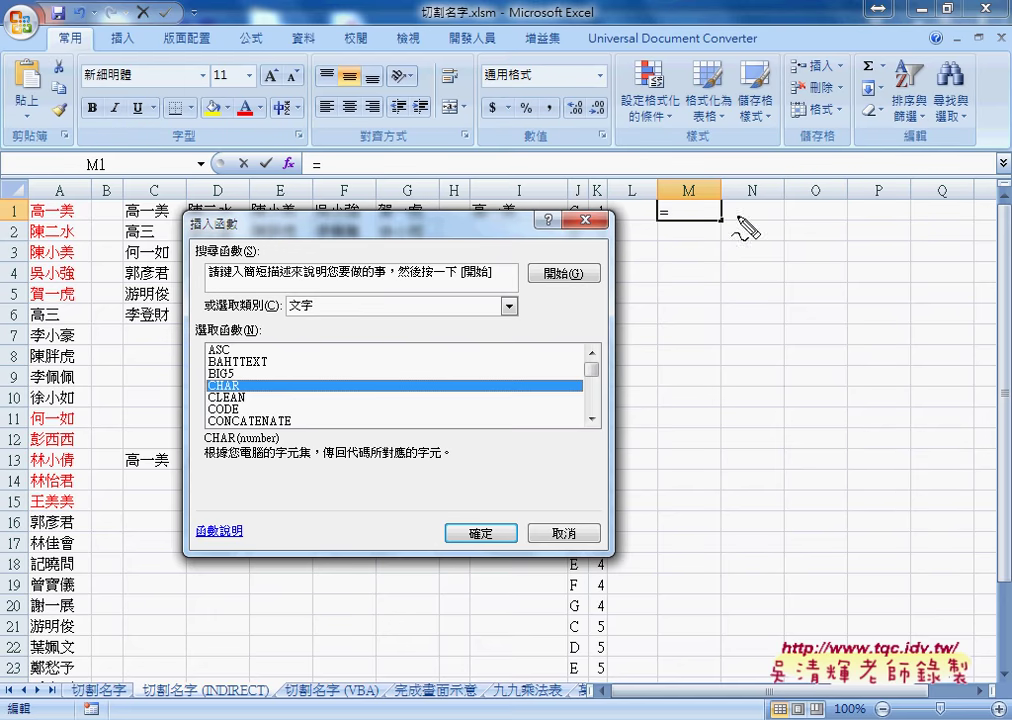
{"action": "mouse_move", "coordinate": [773, 212]}
{"action": "left_mouse_down"}
{"action": "mouse_move", "coordinate": [793, 199]}
{"action": "mouse_move", "coordinate": [790, 225]}
{"action": "left_mouse_up"}
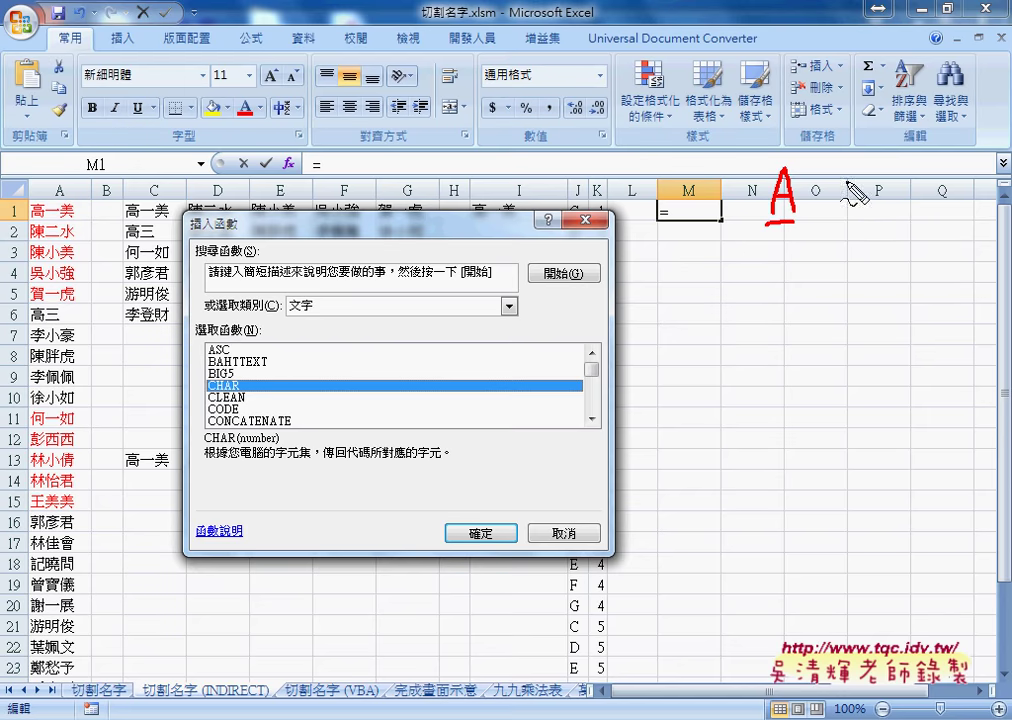
{"action": "mouse_move", "coordinate": [836, 172]}
{"action": "left_mouse_down"}
{"action": "mouse_move", "coordinate": [832, 205]}
{"action": "mouse_move", "coordinate": [851, 204]}
{"action": "mouse_move", "coordinate": [866, 176]}
{"action": "left_mouse_up"}
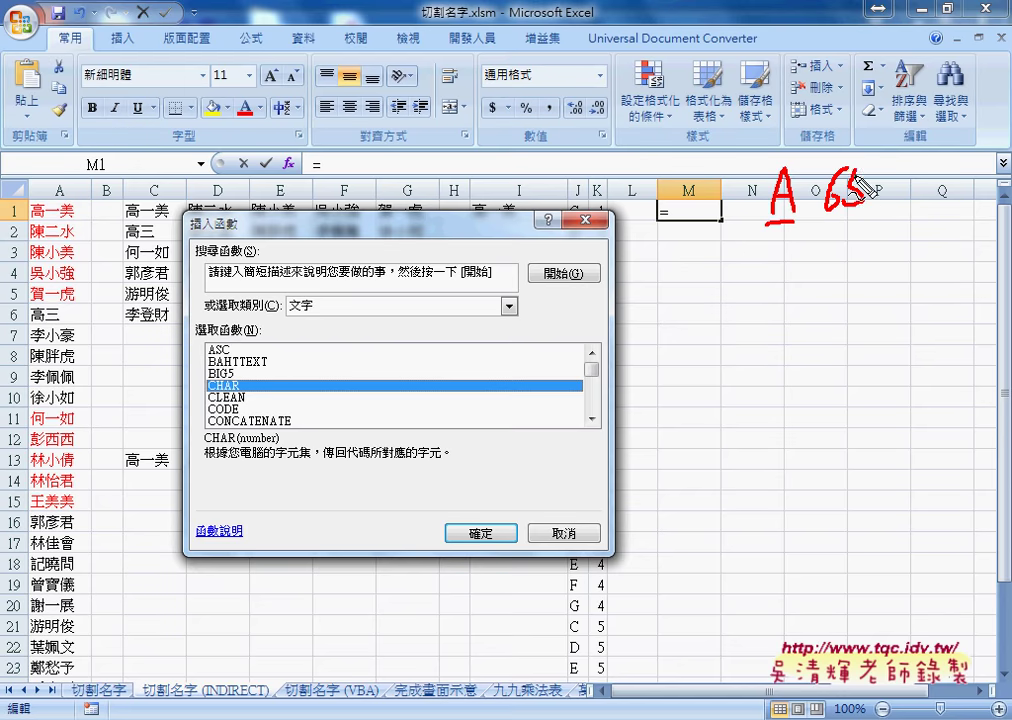
{"action": "left_click_drag", "start_coordinate": [782, 240], "coordinate": [782, 270]}
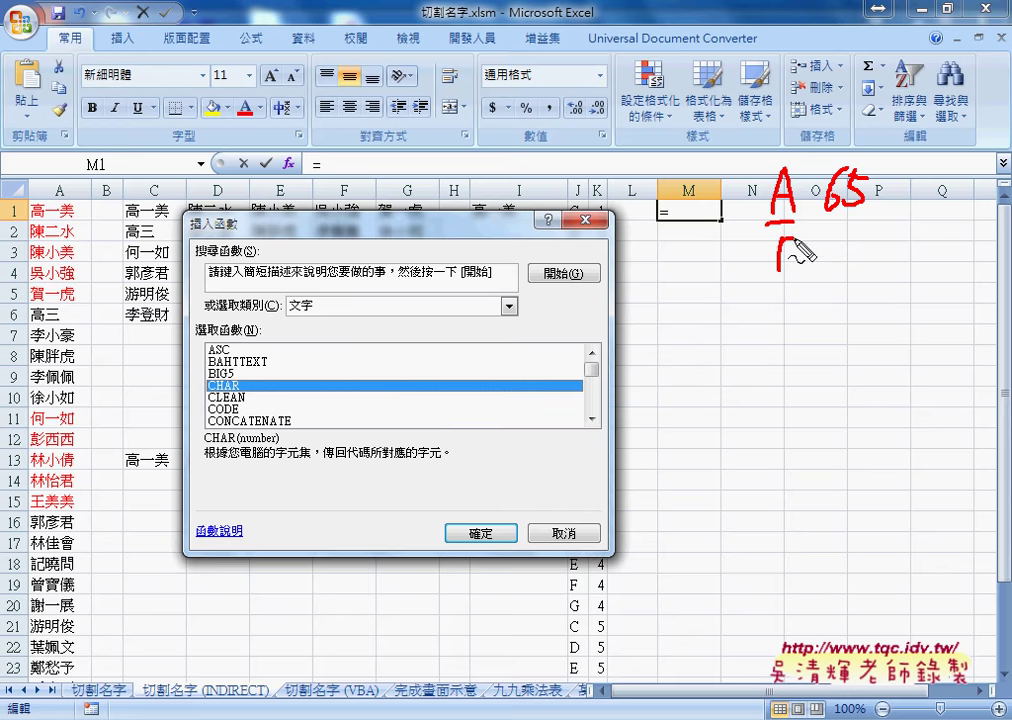
{"action": "left_click_drag", "start_coordinate": [835, 228], "coordinate": [830, 267]}
{"action": "left_click_drag", "start_coordinate": [862, 230], "coordinate": [850, 268]}
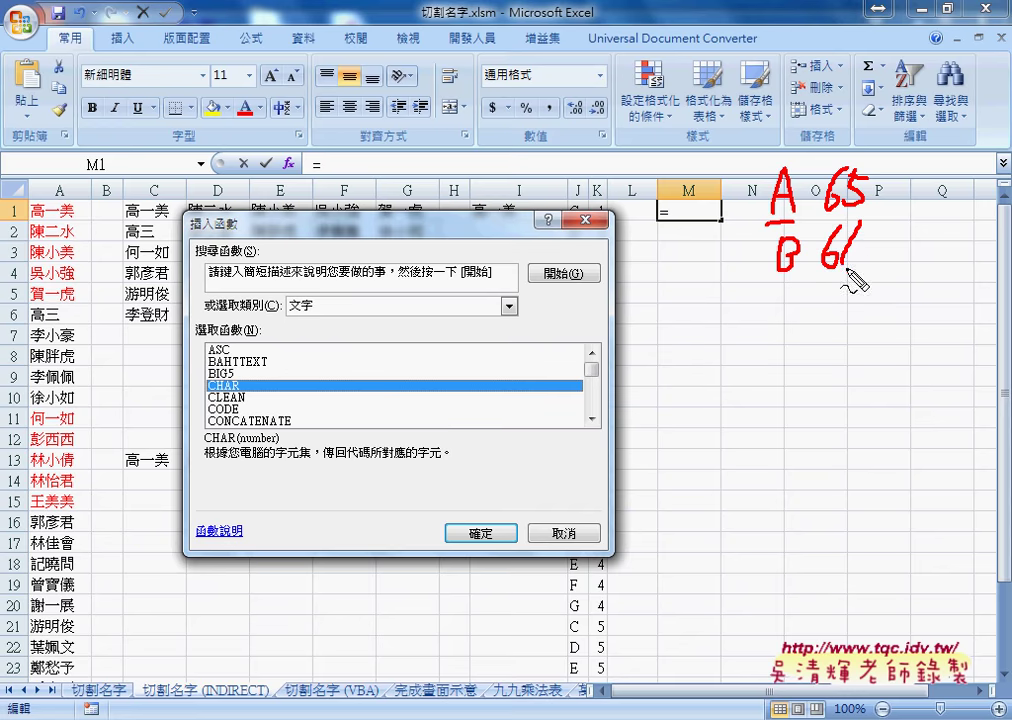
{"action": "mouse_move", "coordinate": [798, 292]}
{"action": "left_mouse_down"}
{"action": "mouse_move", "coordinate": [798, 318]}
{"action": "mouse_move", "coordinate": [870, 285]}
{"action": "mouse_move", "coordinate": [857, 330]}
{"action": "left_mouse_up"}
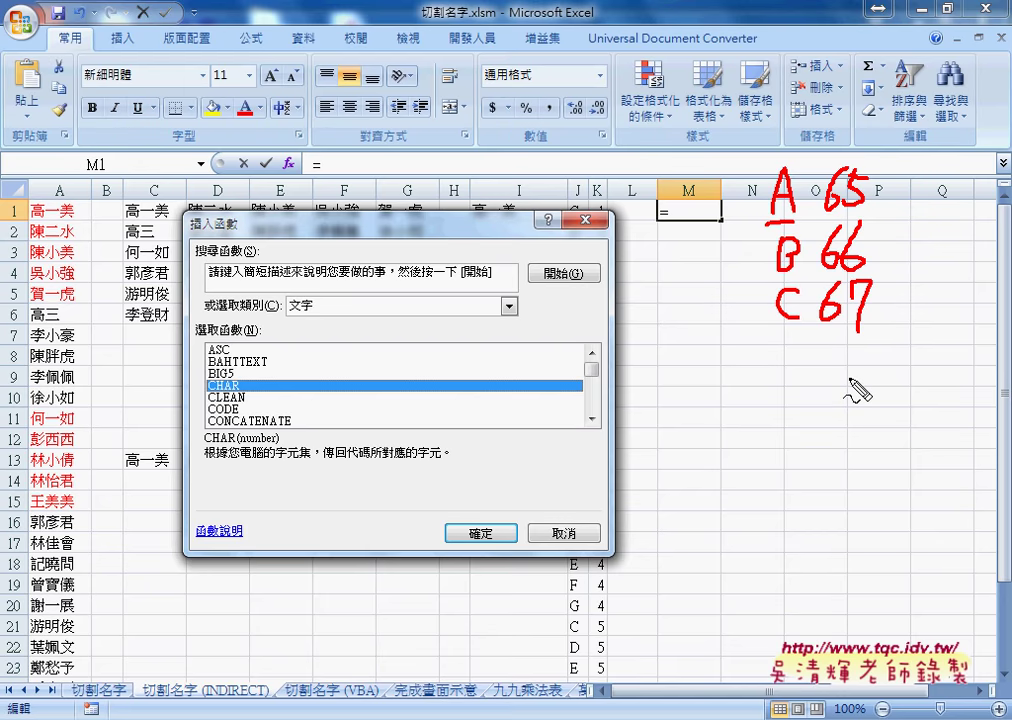
{"action": "left_click_drag", "start_coordinate": [775, 287], "coordinate": [802, 286]}
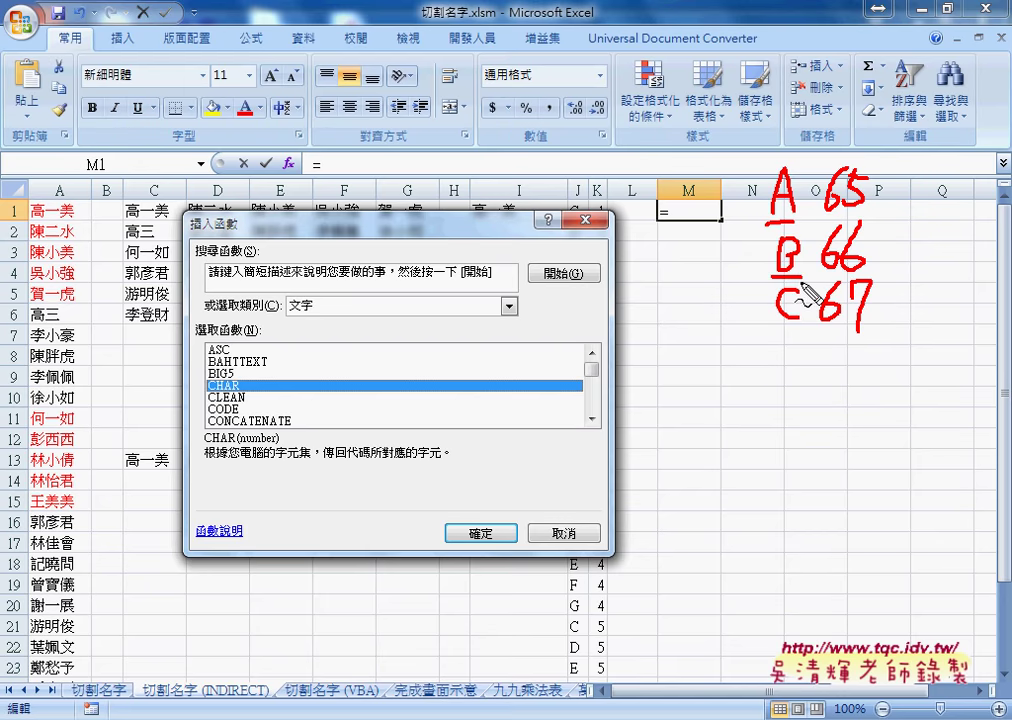
{"action": "left_click_drag", "start_coordinate": [783, 332], "coordinate": [798, 331]}
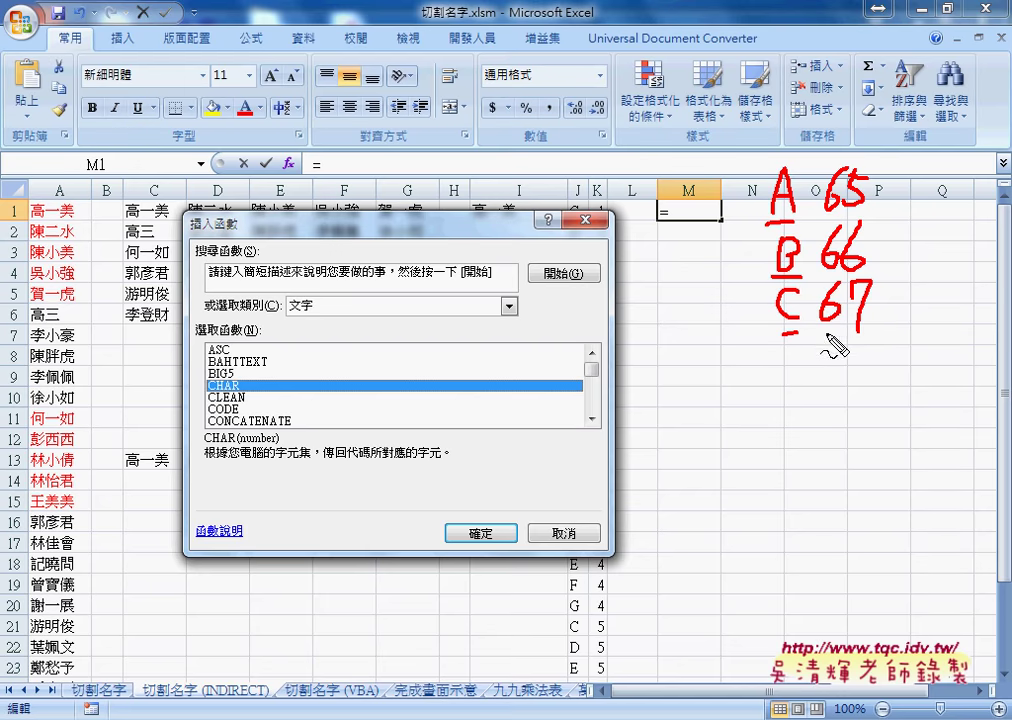
{"action": "left_click_drag", "start_coordinate": [822, 330], "coordinate": [870, 329]}
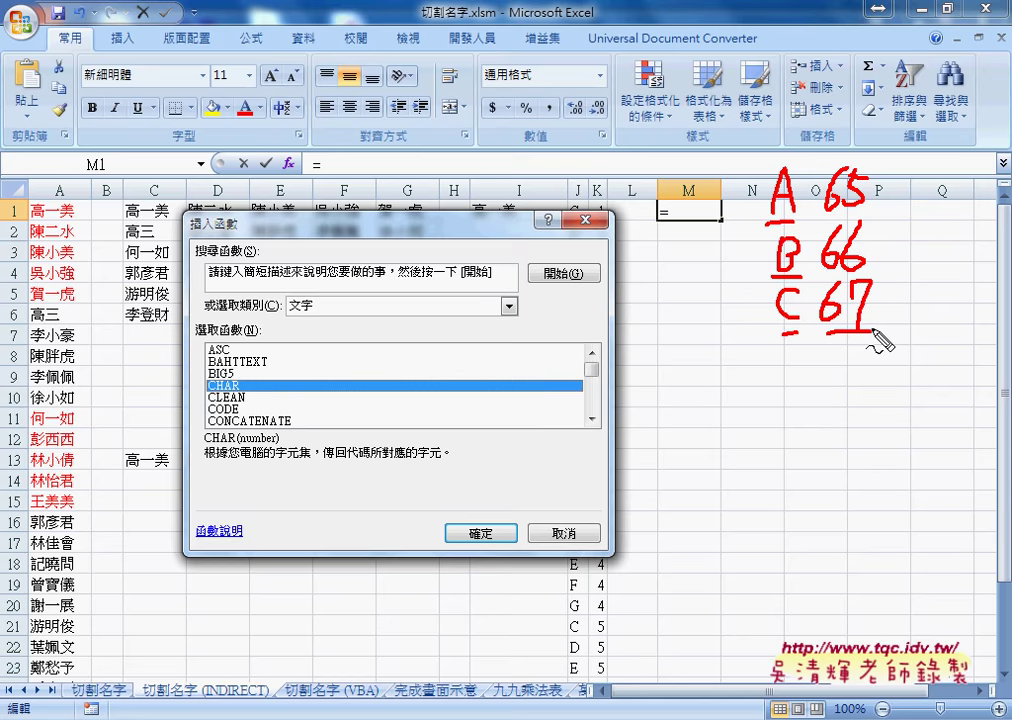
{"action": "key", "text": "Escape"}
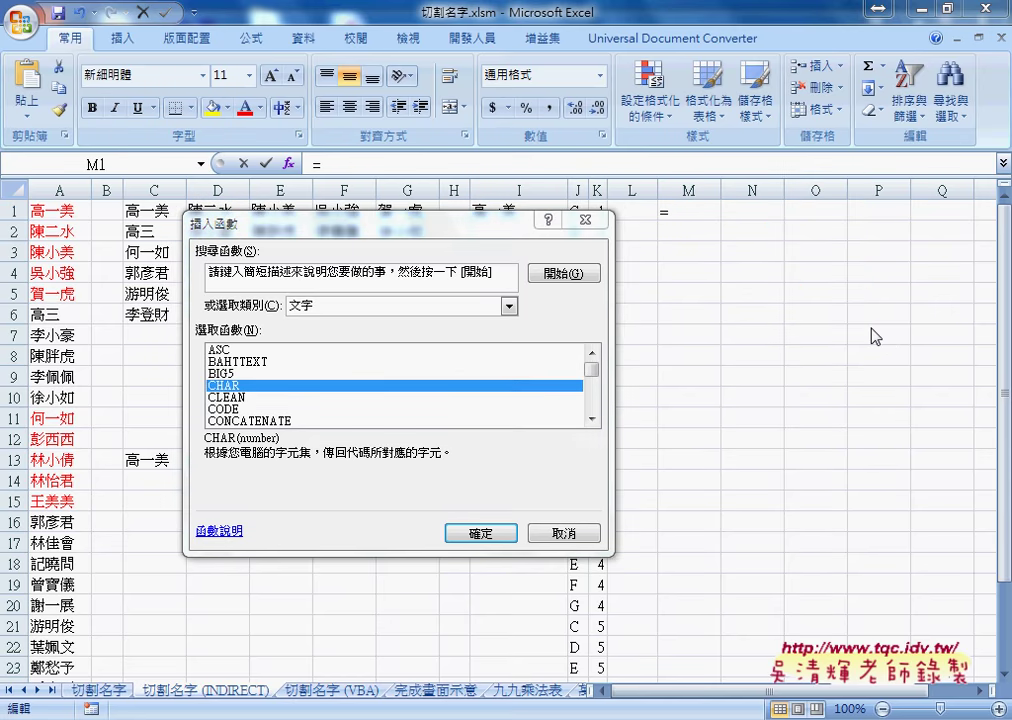
- Insert =CHAR(67) into M1 and centre the resulting letter C
{"action": "left_click", "coordinate": [586, 220]}
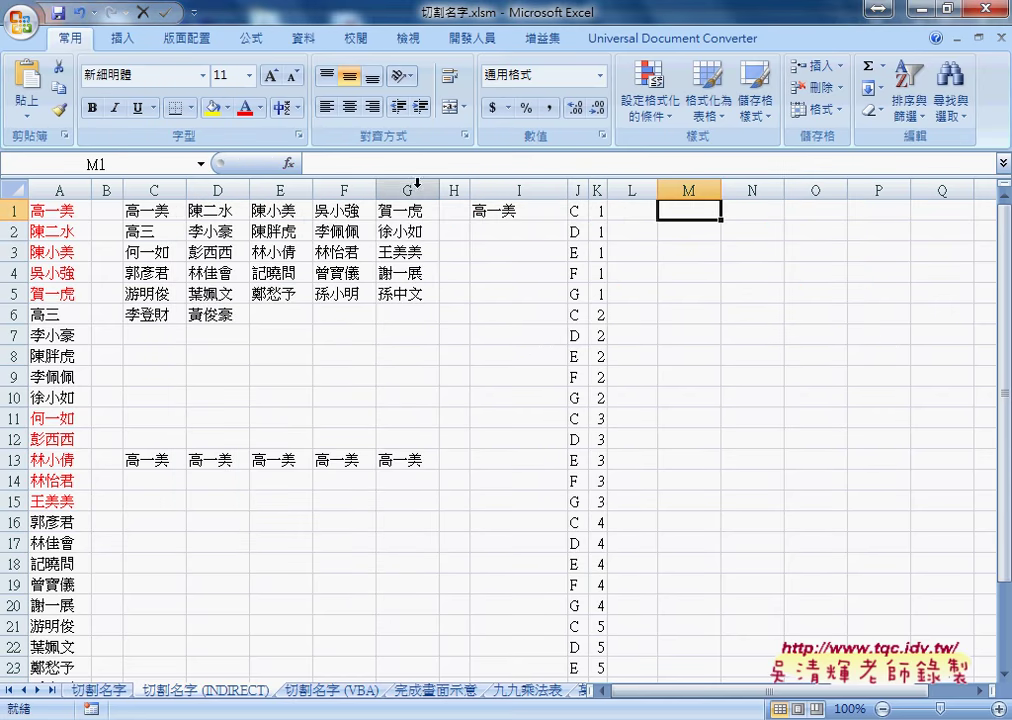
{"action": "left_click", "coordinate": [289, 164]}
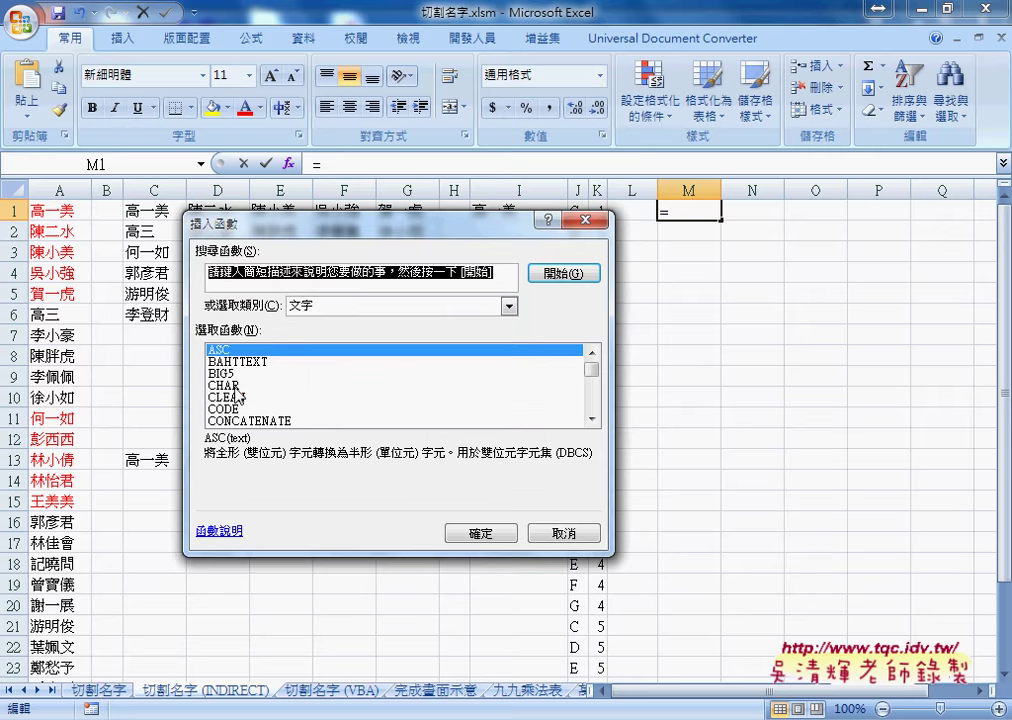
{"action": "left_click", "coordinate": [500, 386]}
{"action": "left_click", "coordinate": [500, 531]}
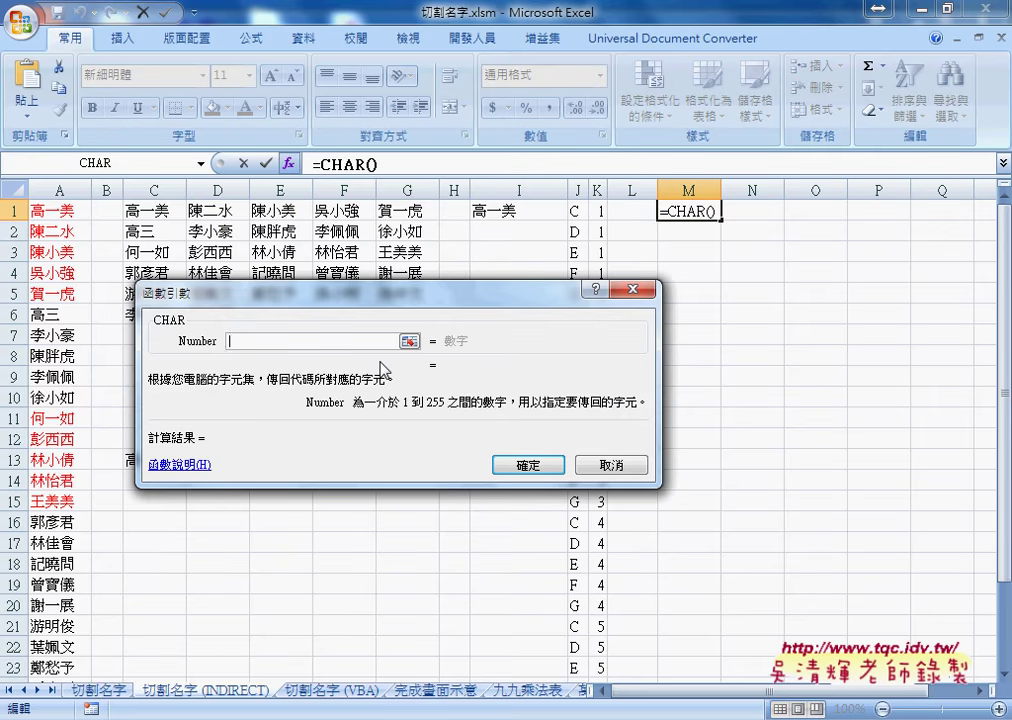
{"action": "type", "text": "67"}
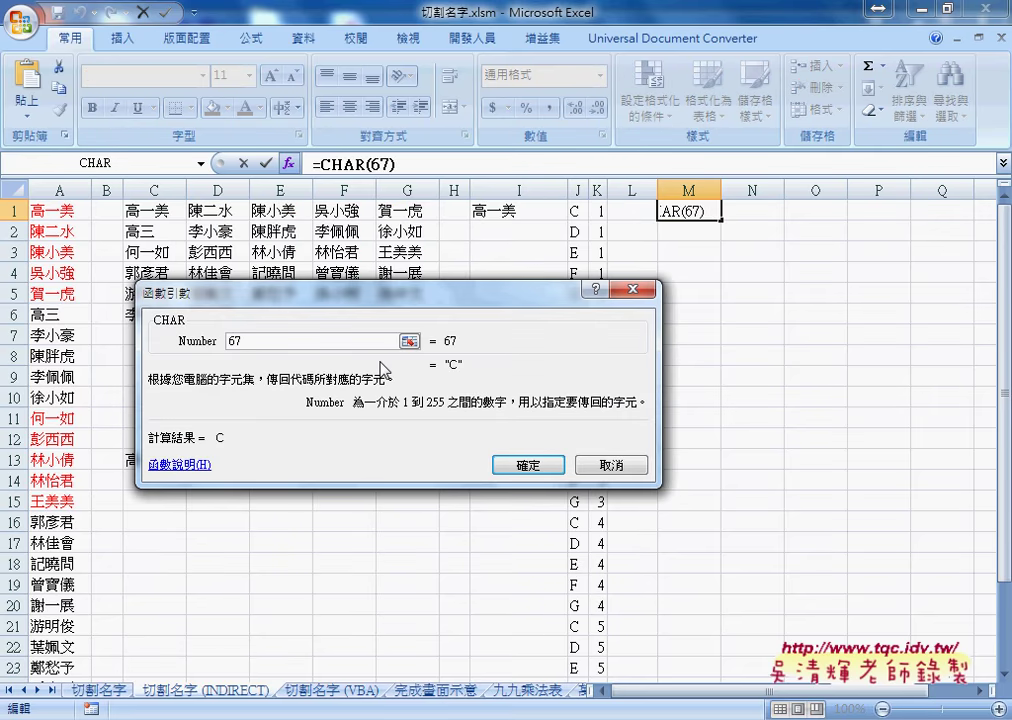
{"action": "left_click", "coordinate": [528, 466]}
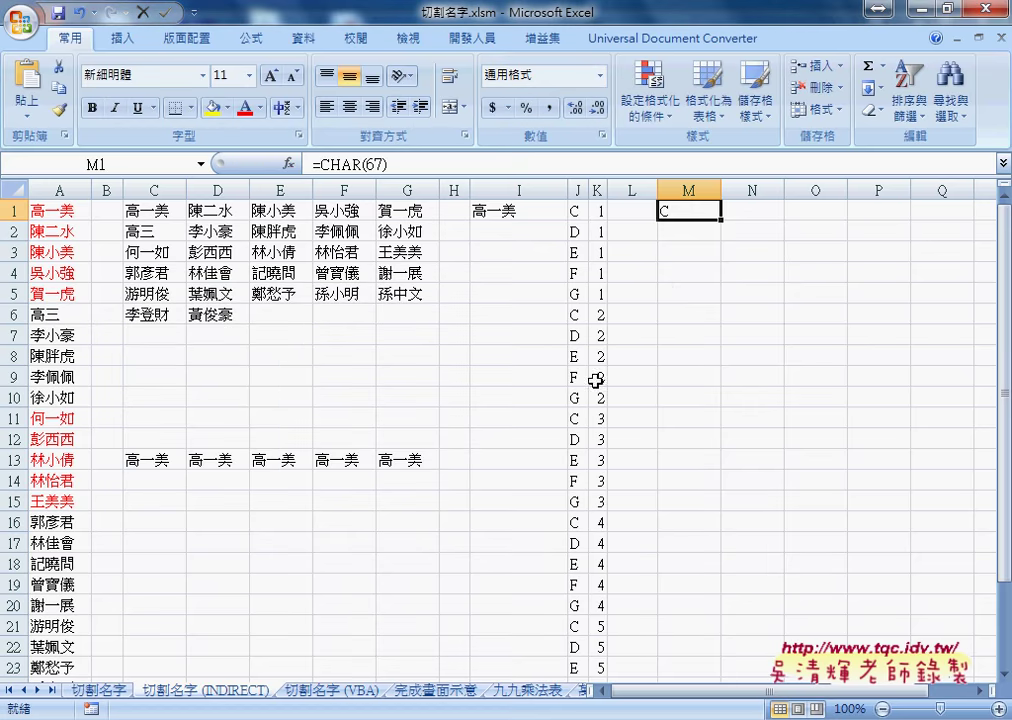
{"action": "left_click", "coordinate": [349, 106]}
- Inspect J1's letter formula in the formula bar, then cancel the edit
{"action": "left_click", "coordinate": [576, 211]}
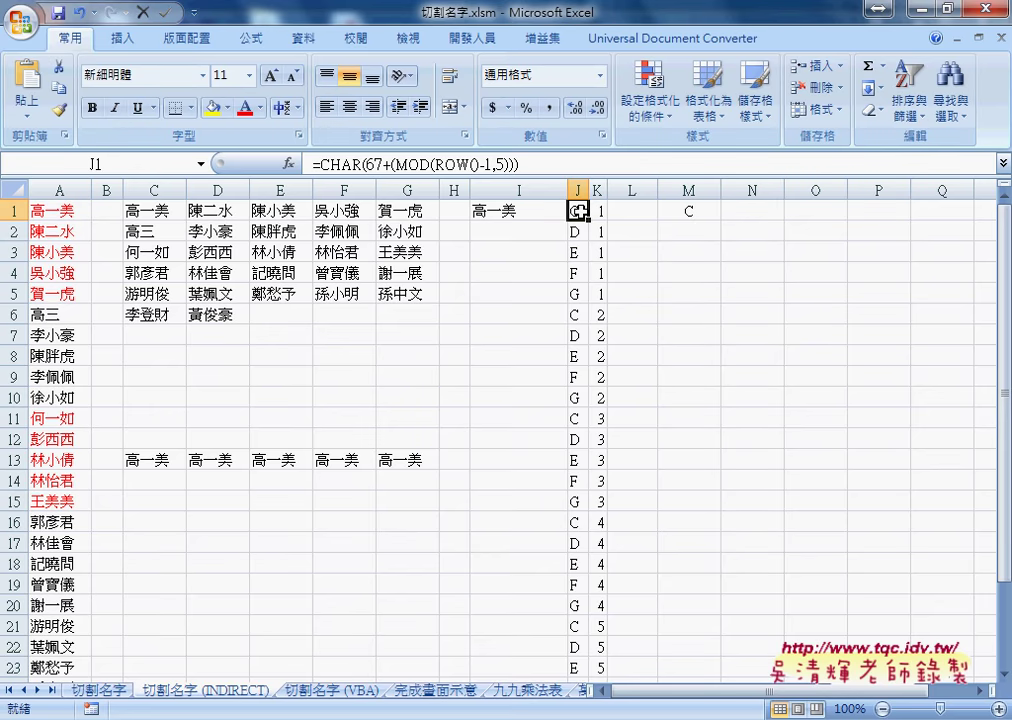
{"action": "left_click_drag", "start_coordinate": [577, 211], "coordinate": [578, 291]}
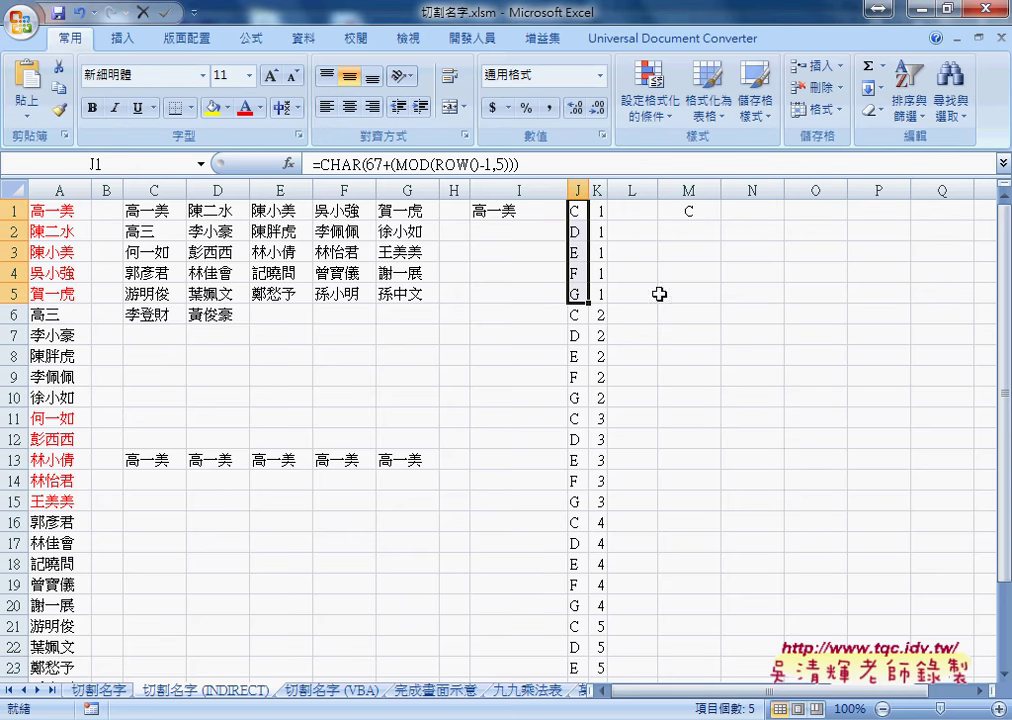
{"action": "left_click", "coordinate": [550, 165]}
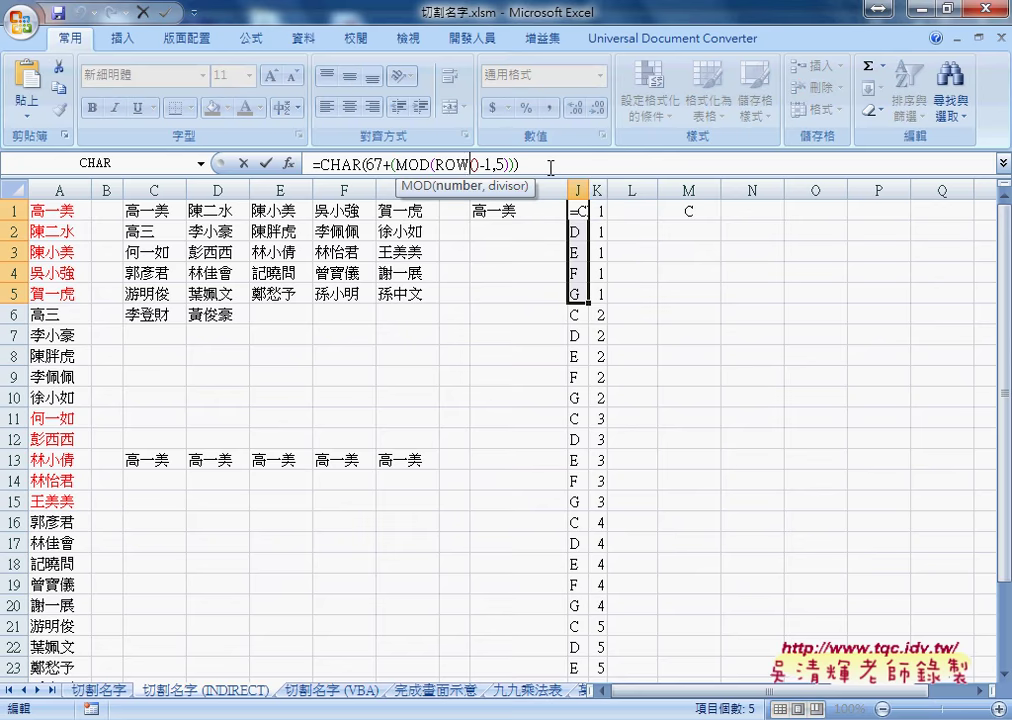
{"action": "left_click_drag", "start_coordinate": [548, 163], "coordinate": [312, 163]}
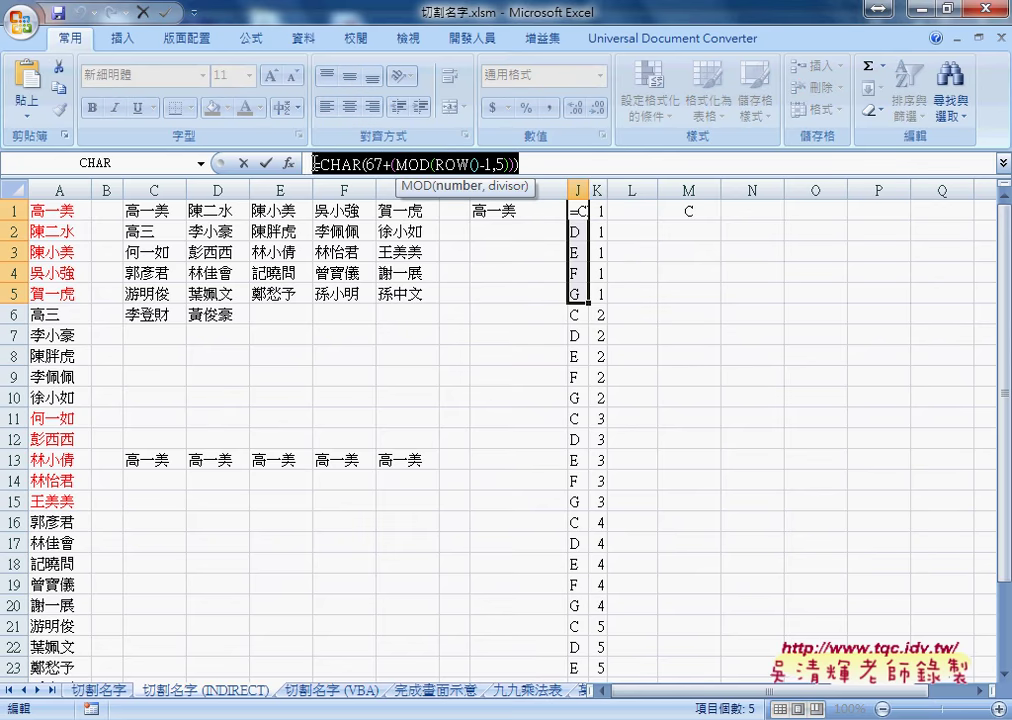
{"action": "key", "text": "Delete"}
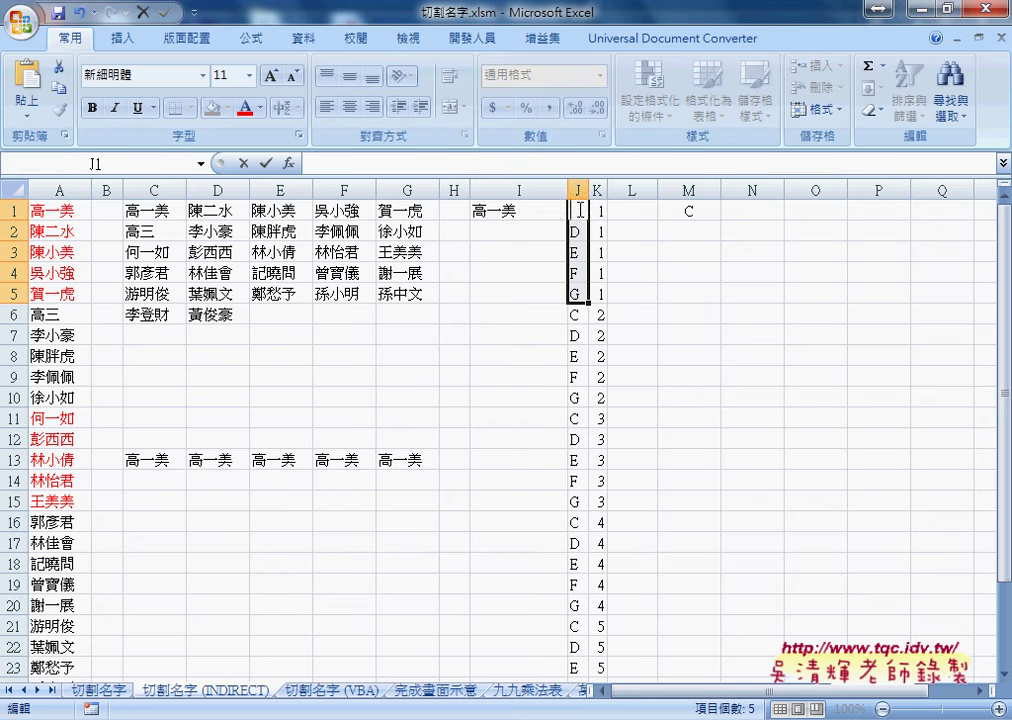
{"action": "left_click", "coordinate": [243, 163]}
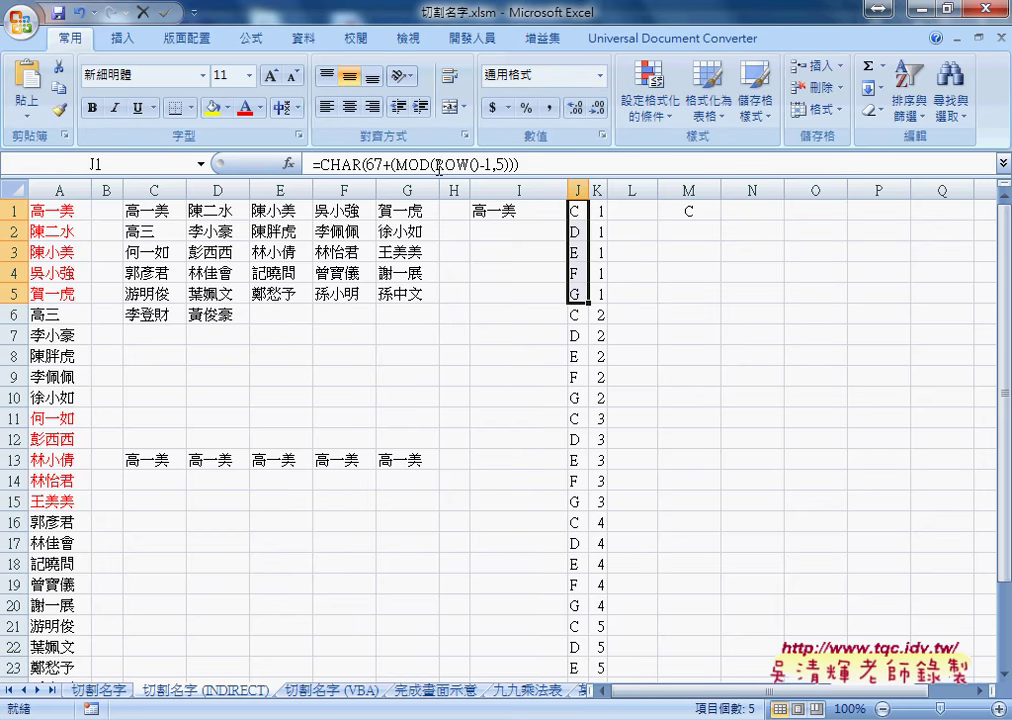
- Clear the contents of J1:J28
{"action": "mouse_move", "coordinate": [578, 211]}
{"action": "left_mouse_down"}
{"action": "mouse_move", "coordinate": [580, 675]}
{"action": "mouse_move", "coordinate": [582, 578]}
{"action": "left_mouse_up"}
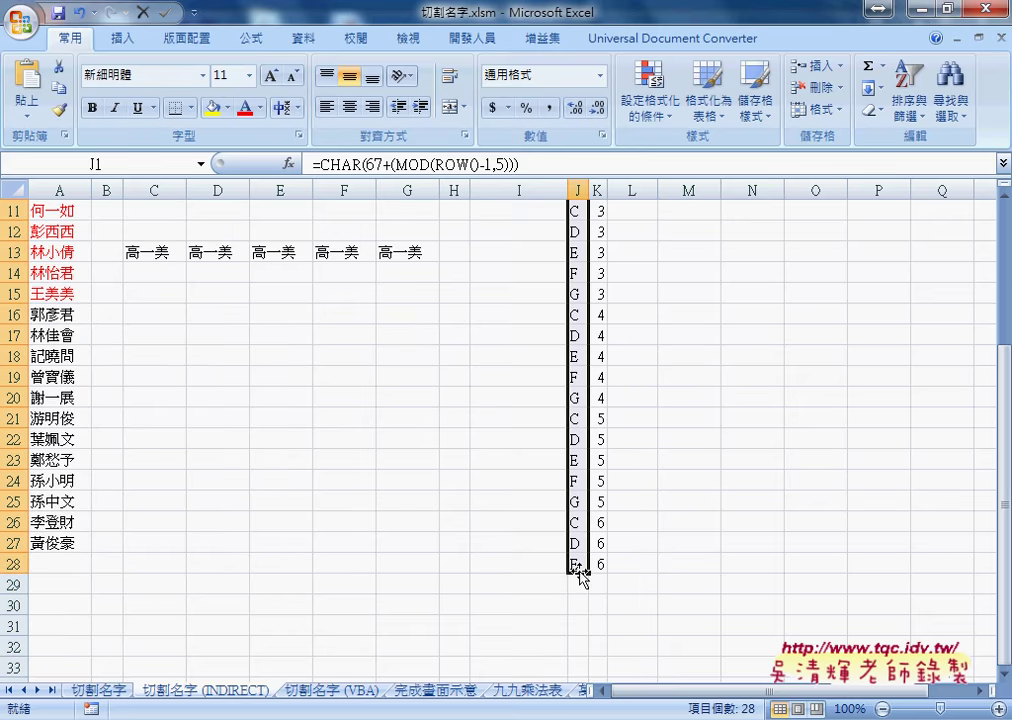
{"action": "key", "text": "Delete"}
{"action": "scroll", "coordinate": [579, 571], "scroll_direction": "up", "scroll_amount": 4}
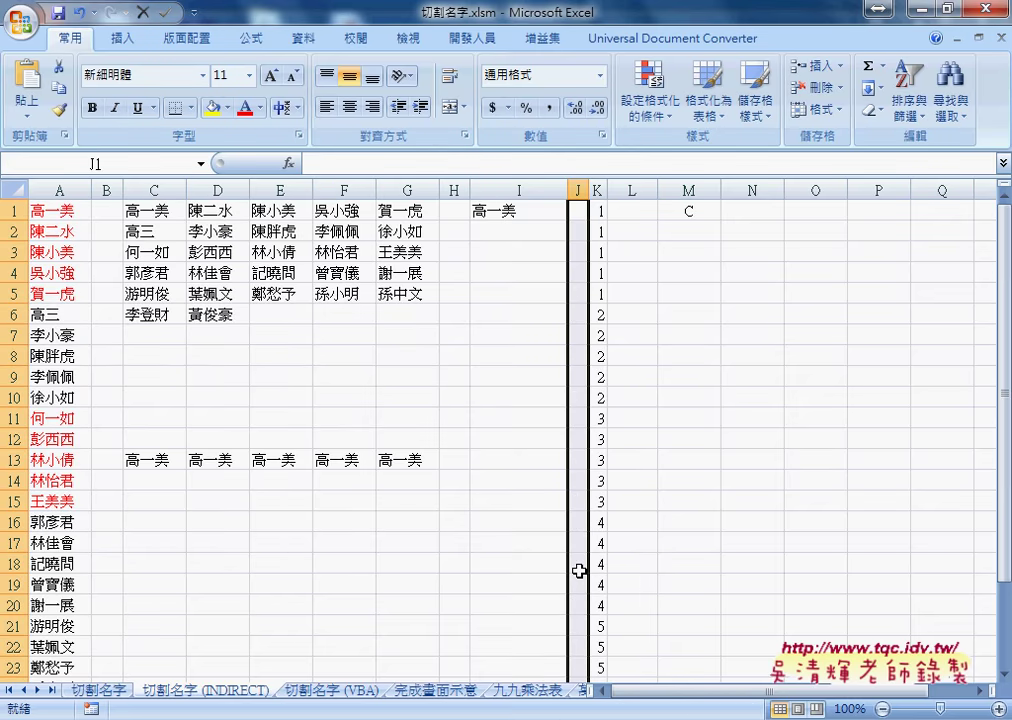
- Enter =CHAR(67) in J1 via Insert Function and fill it down to J6
{"action": "left_click", "coordinate": [579, 210]}
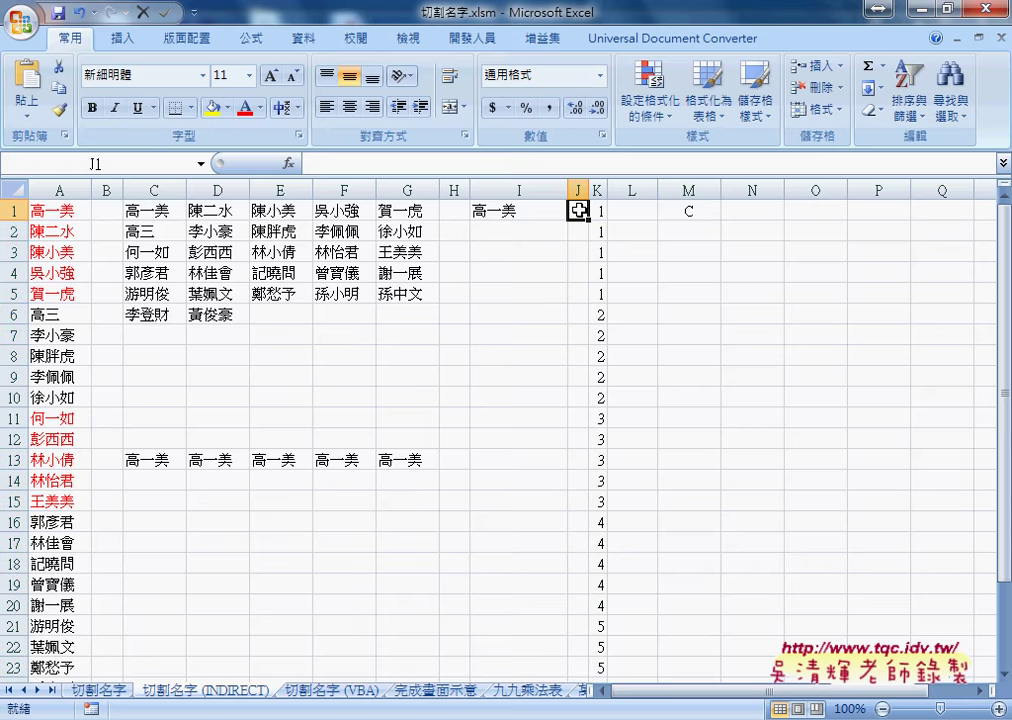
{"action": "left_click", "coordinate": [289, 163]}
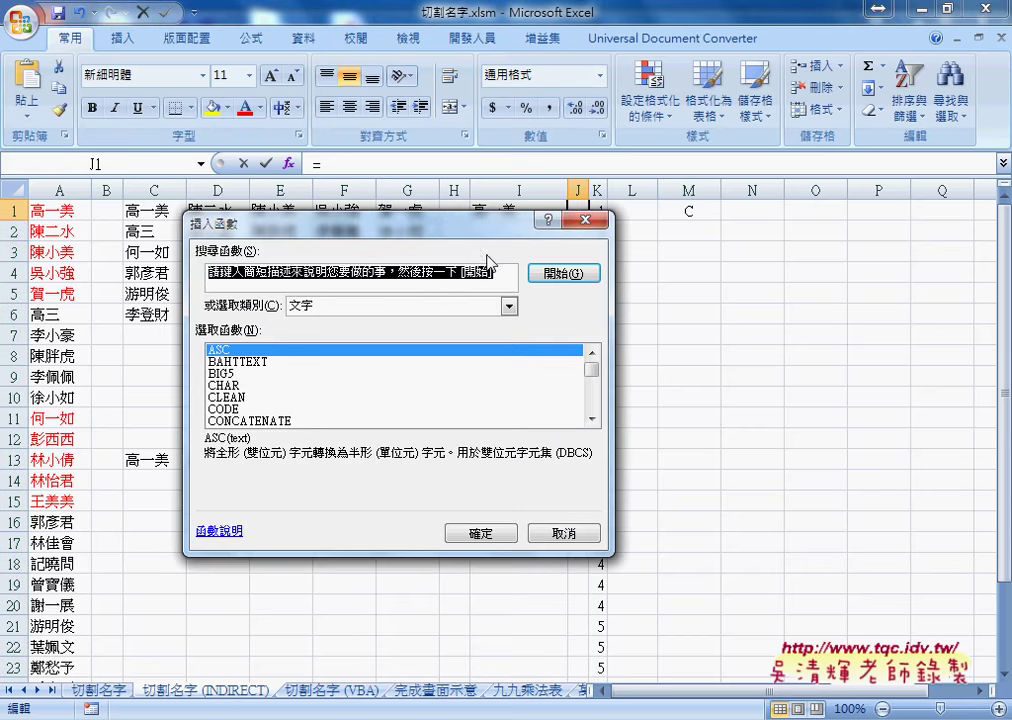
{"action": "left_click", "coordinate": [240, 385]}
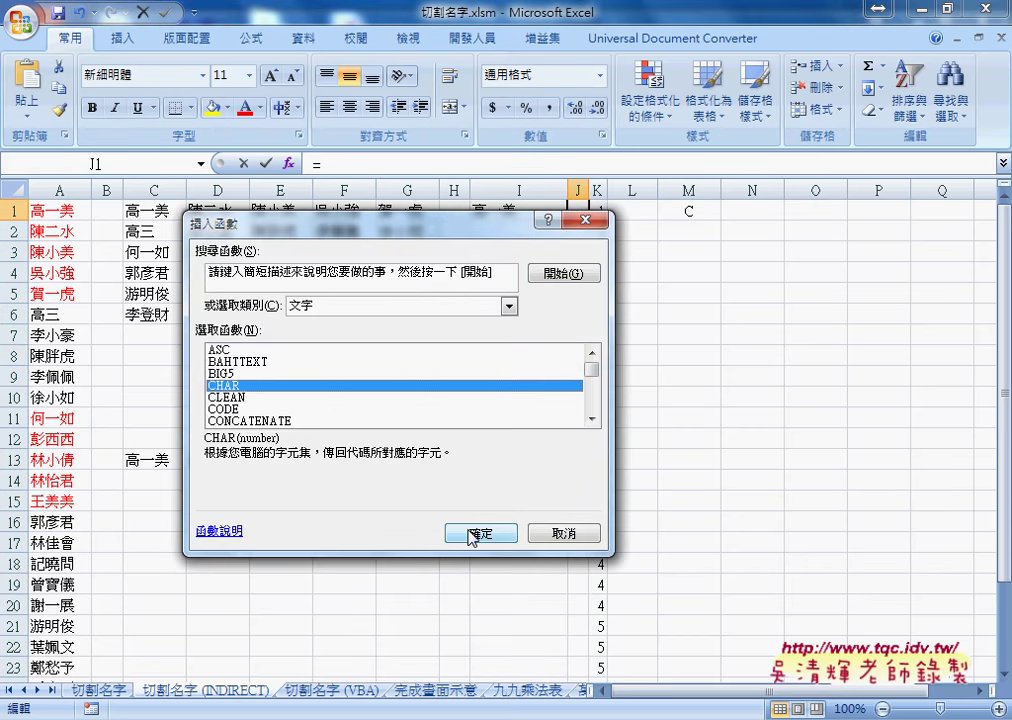
{"action": "left_click", "coordinate": [475, 533]}
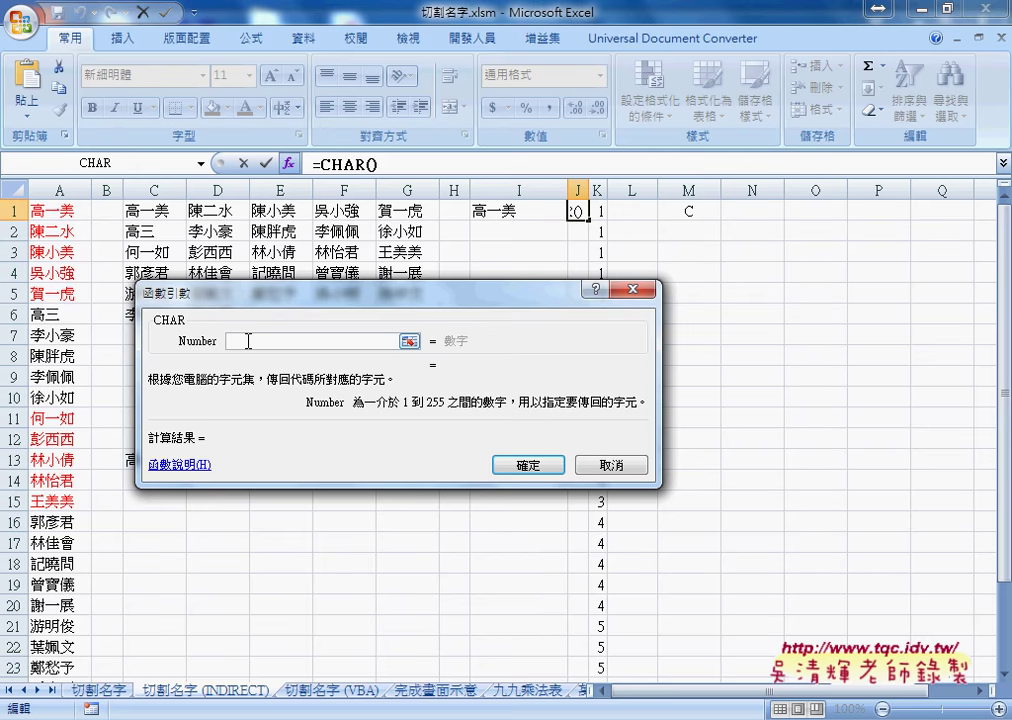
{"action": "type", "text": "67"}
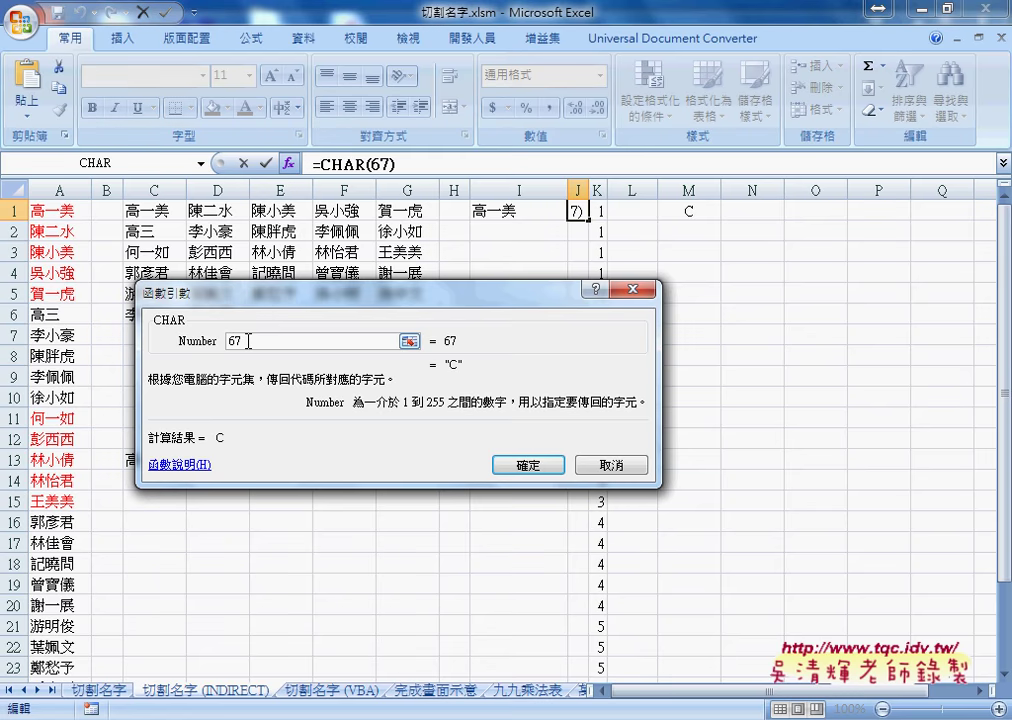
{"action": "left_click", "coordinate": [528, 465]}
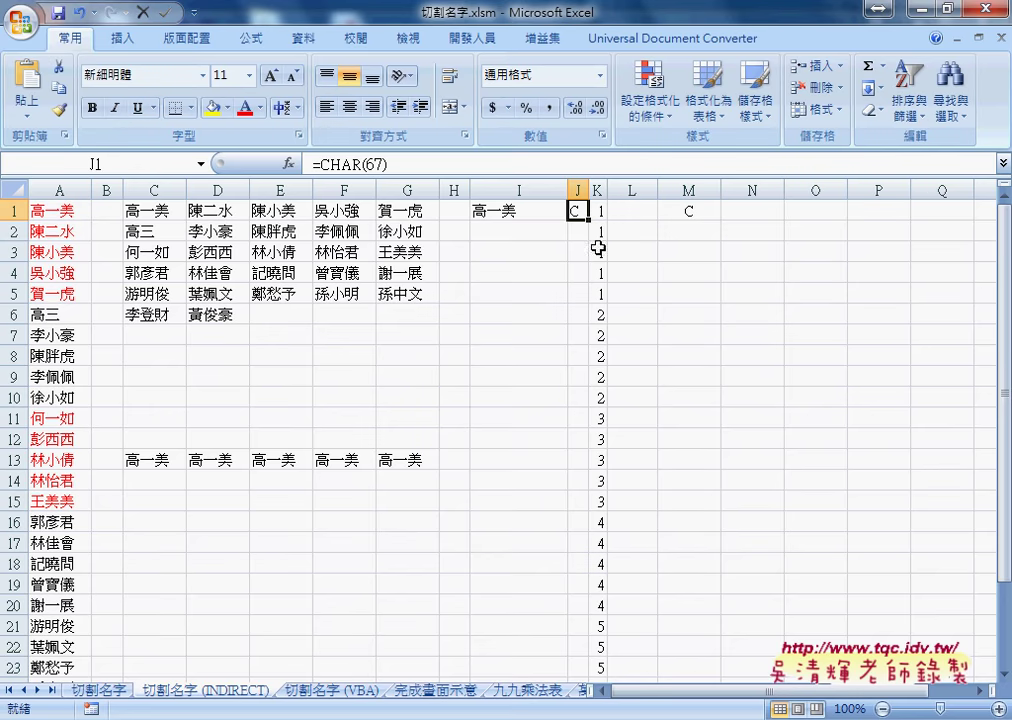
{"action": "left_click_drag", "start_coordinate": [592, 220], "coordinate": [594, 323]}
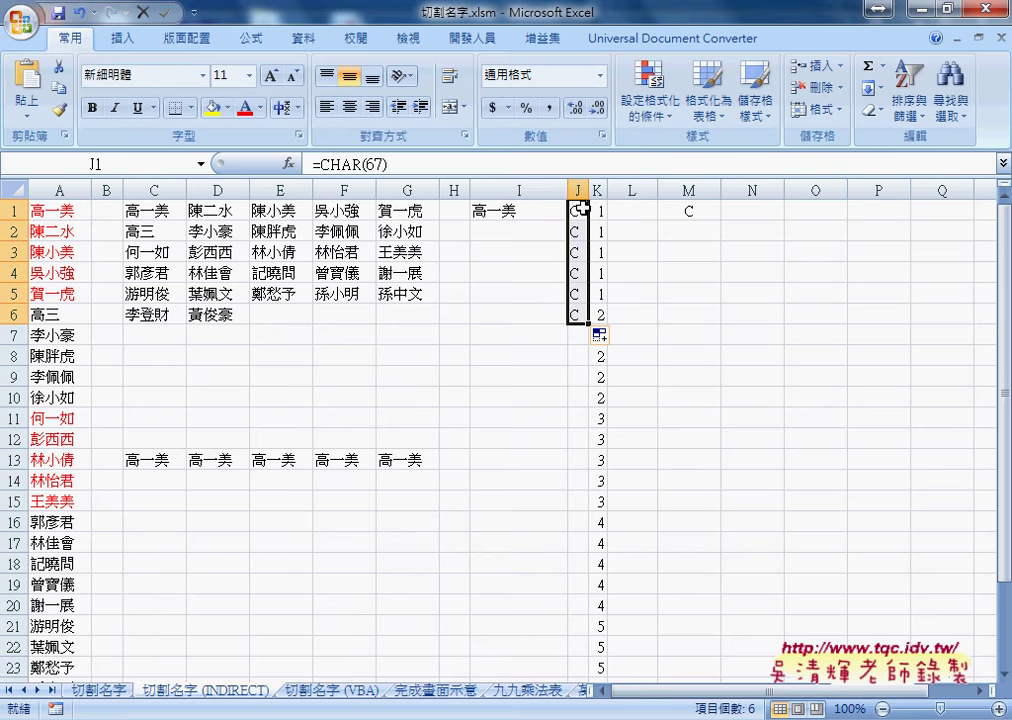
{"action": "left_click", "coordinate": [580, 211]}
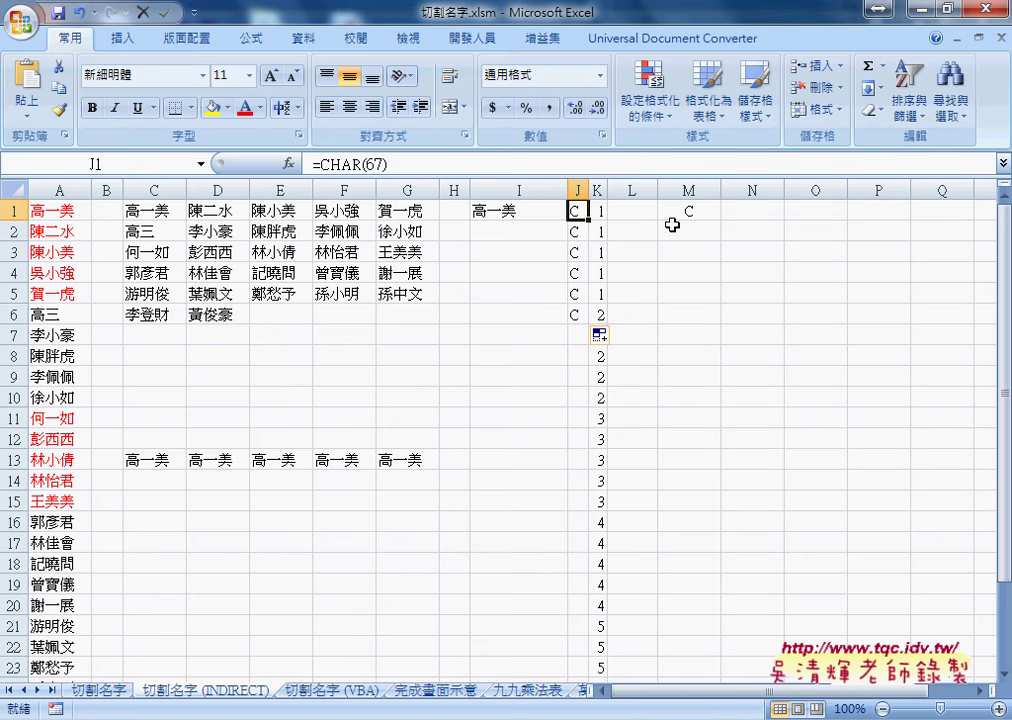
- Change J1 to =CHAR(67+ROW()-1) and fill down to J11, showing C through M
{"action": "left_click", "coordinate": [527, 167]}
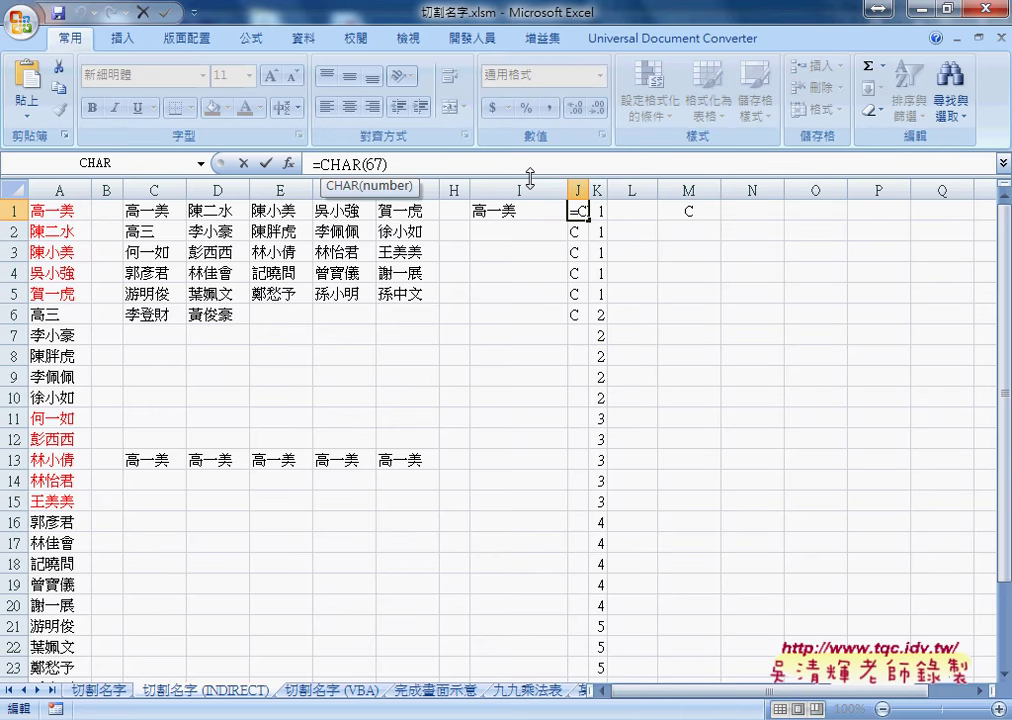
{"action": "type", "text": "+"}
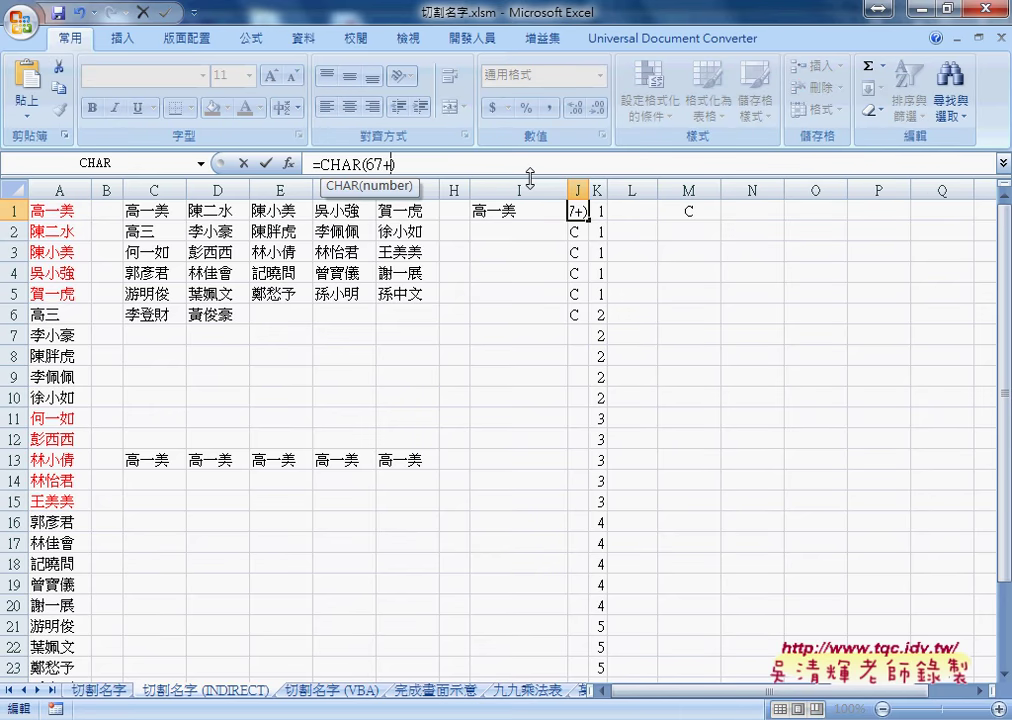
{"action": "type", "text": "row"}
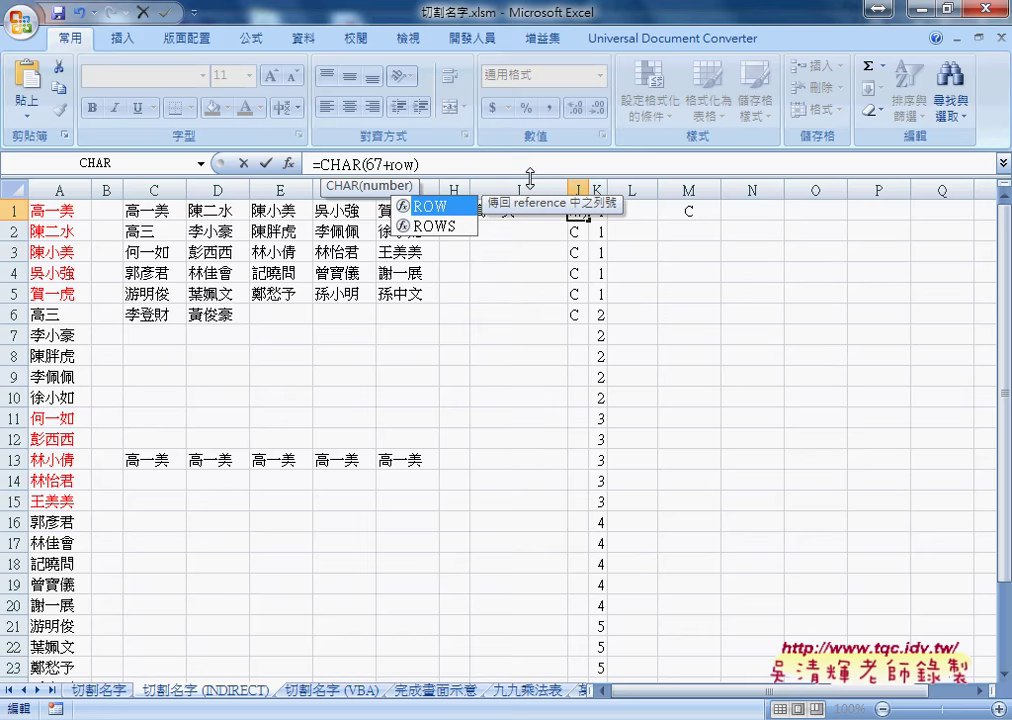
{"action": "type", "text": "()"}
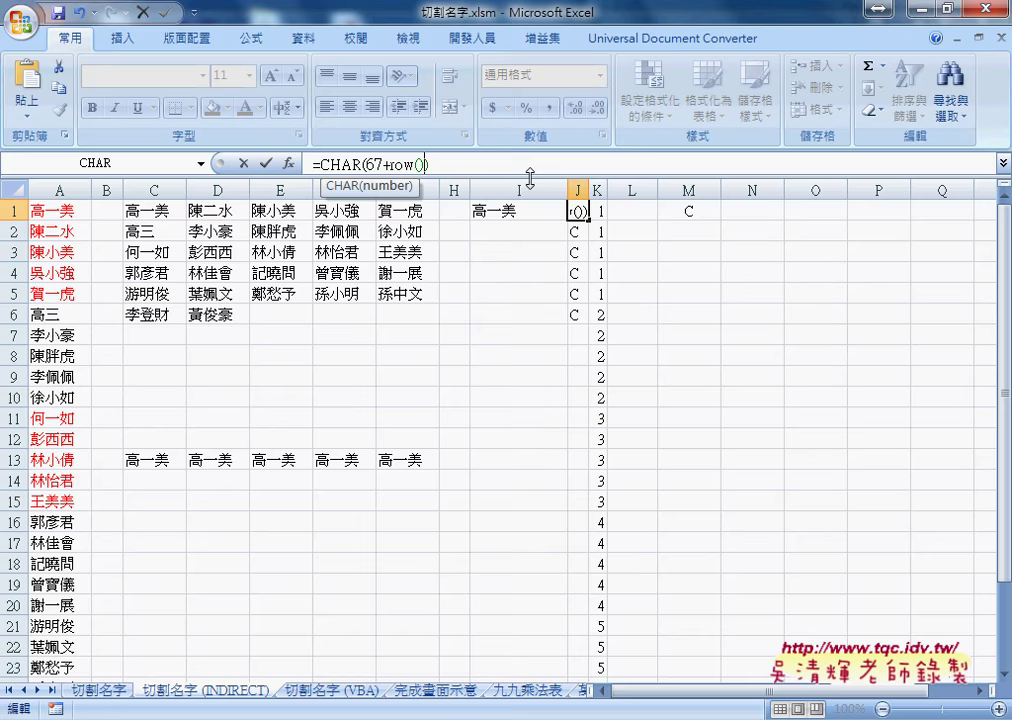
{"action": "left_click", "coordinate": [265, 163]}
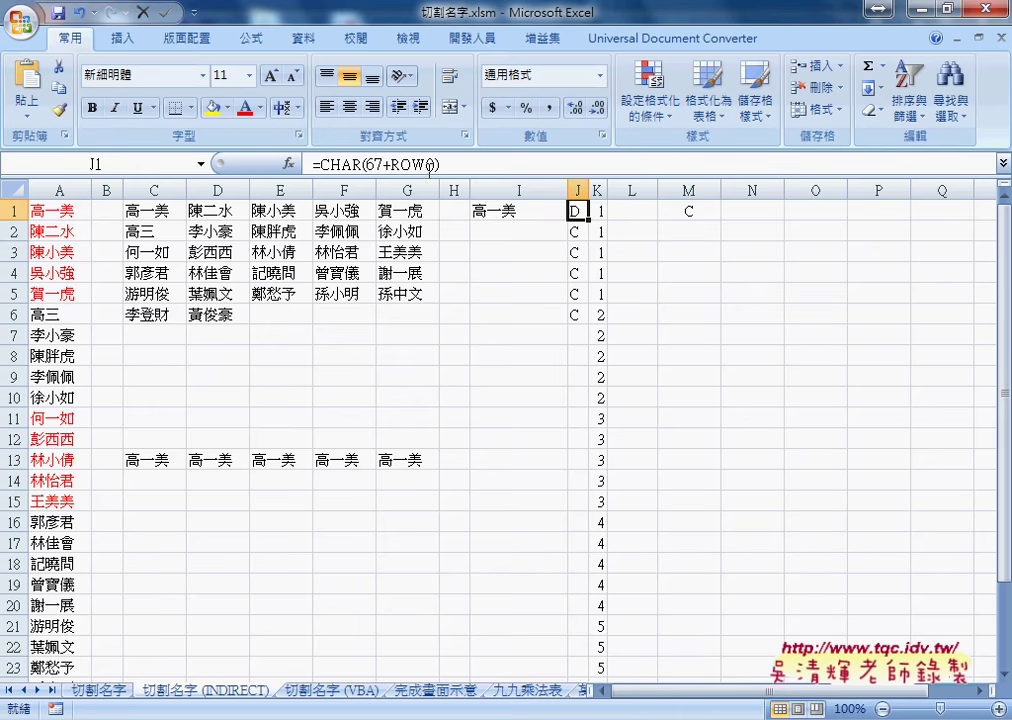
{"action": "left_click", "coordinate": [515, 168]}
{"action": "type", "text": "-"}
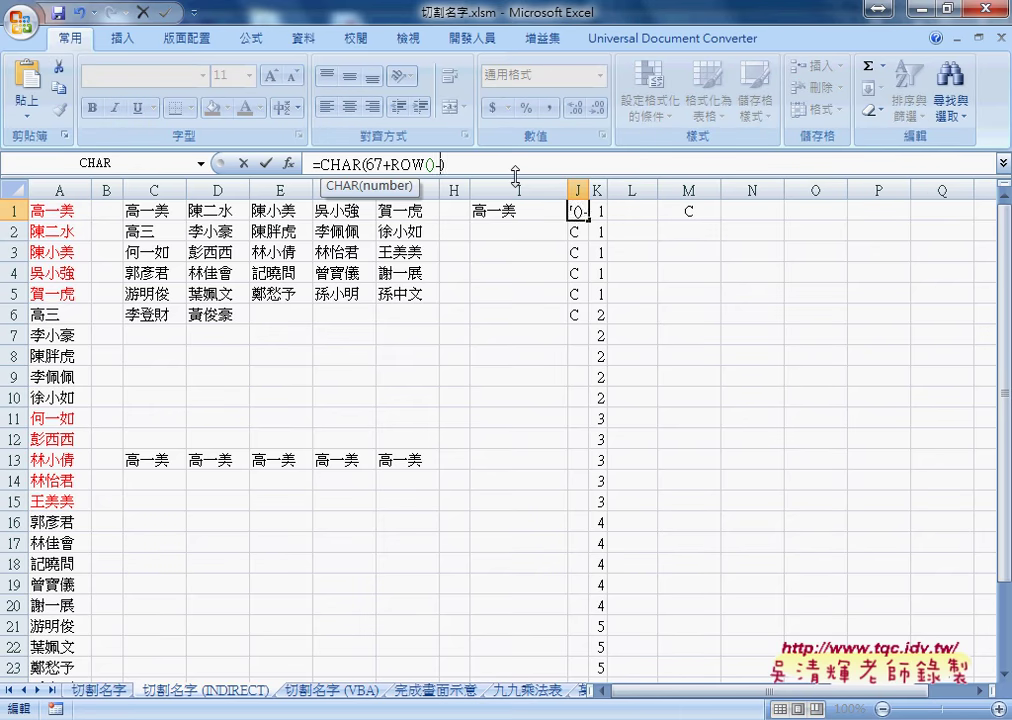
{"action": "type", "text": "1"}
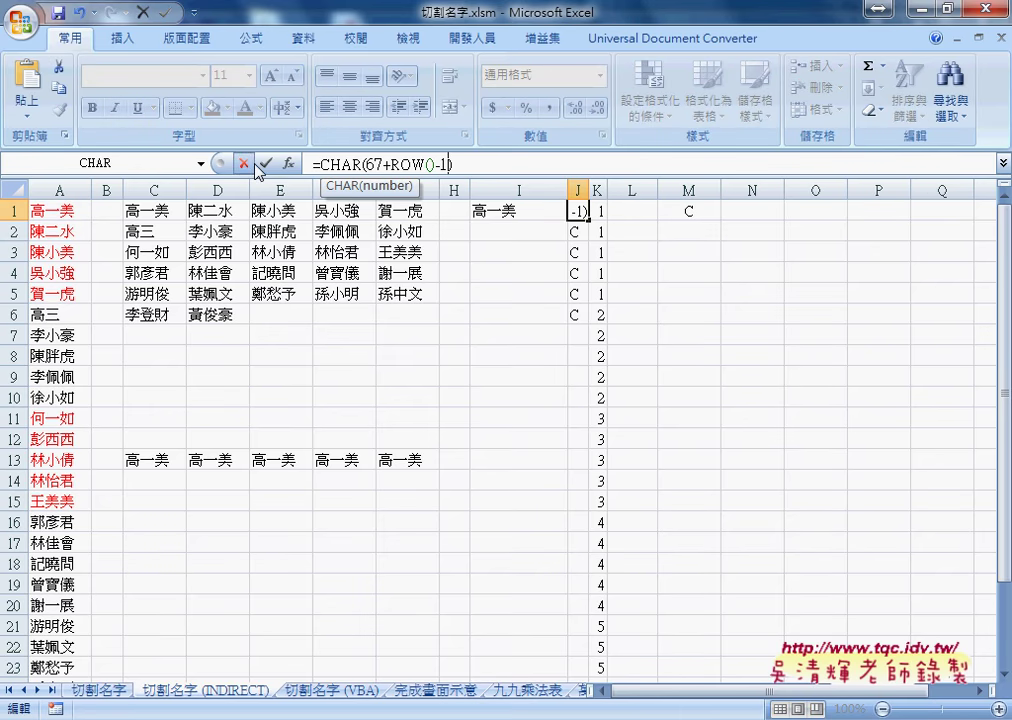
{"action": "left_click", "coordinate": [265, 163]}
{"action": "left_click_drag", "start_coordinate": [589, 220], "coordinate": [590, 436]}
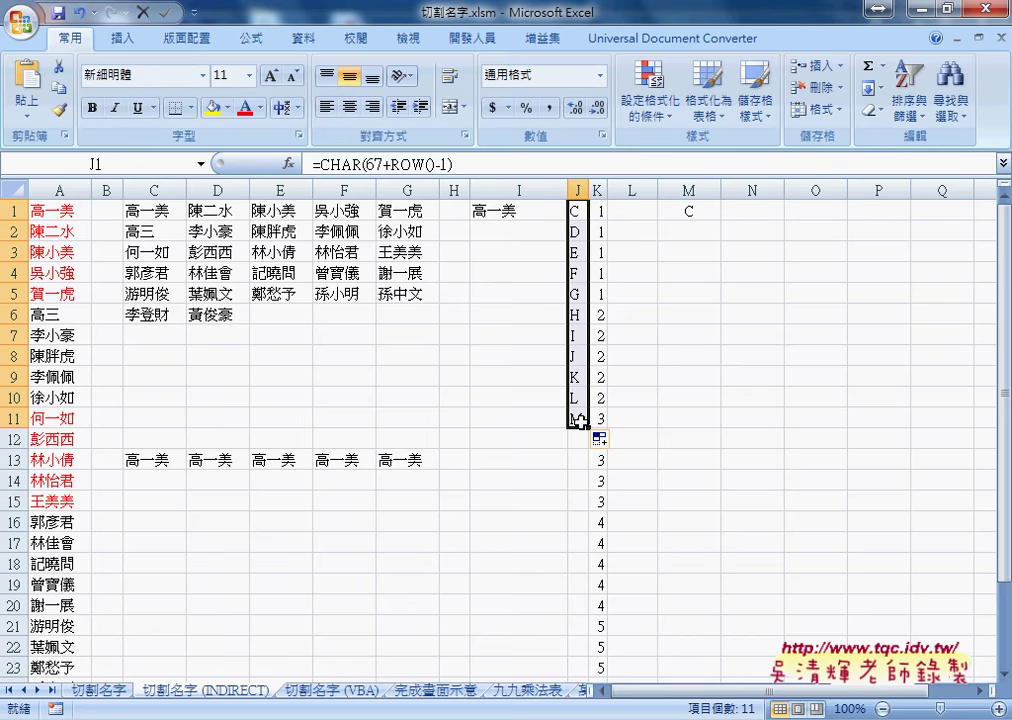
{"action": "double_click", "coordinate": [400, 164]}
- Wrap J1's ROW()-1 in MOD(…,5), giving =CHAR(67+MOD(ROW()-1,5))
{"action": "right_click", "coordinate": [437, 166]}
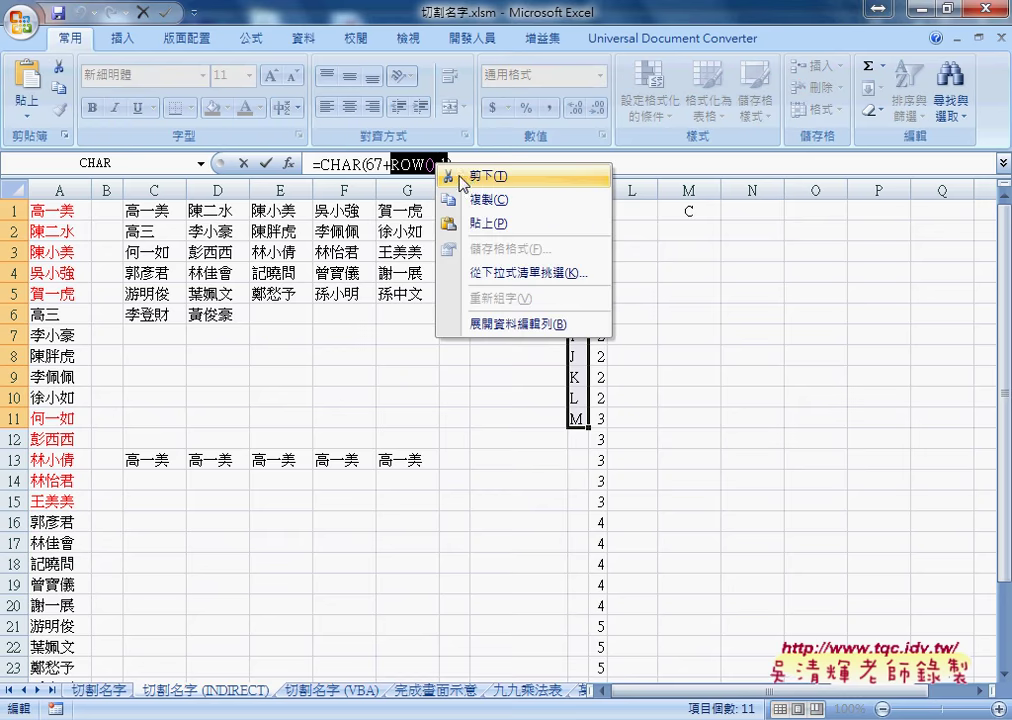
{"action": "left_click", "coordinate": [468, 177]}
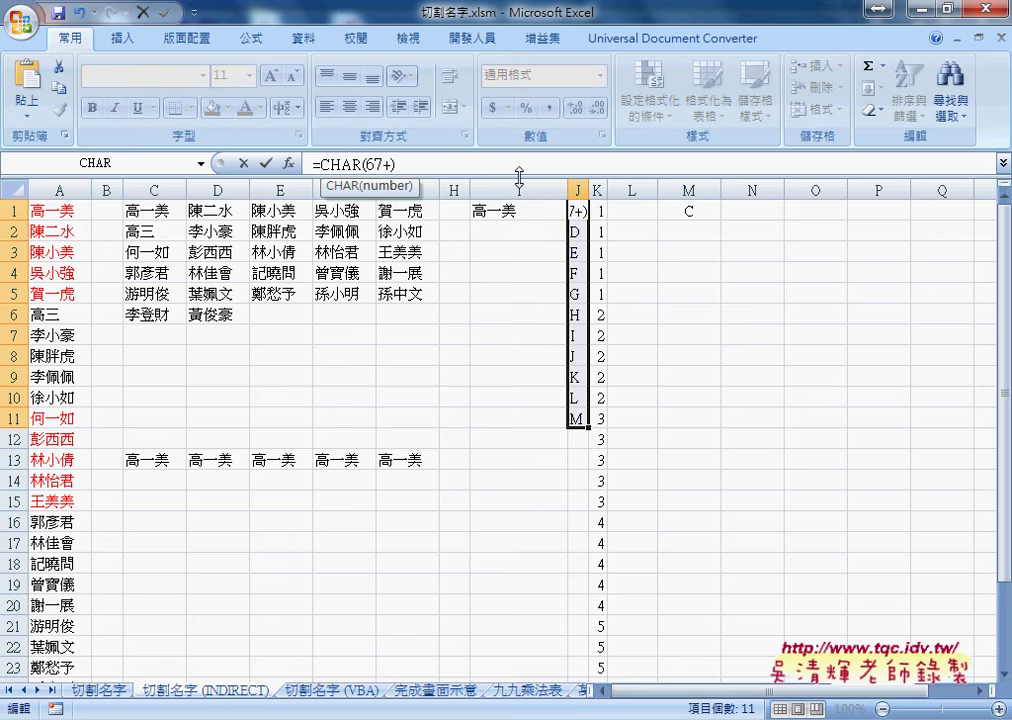
{"action": "type", "text": "mo"}
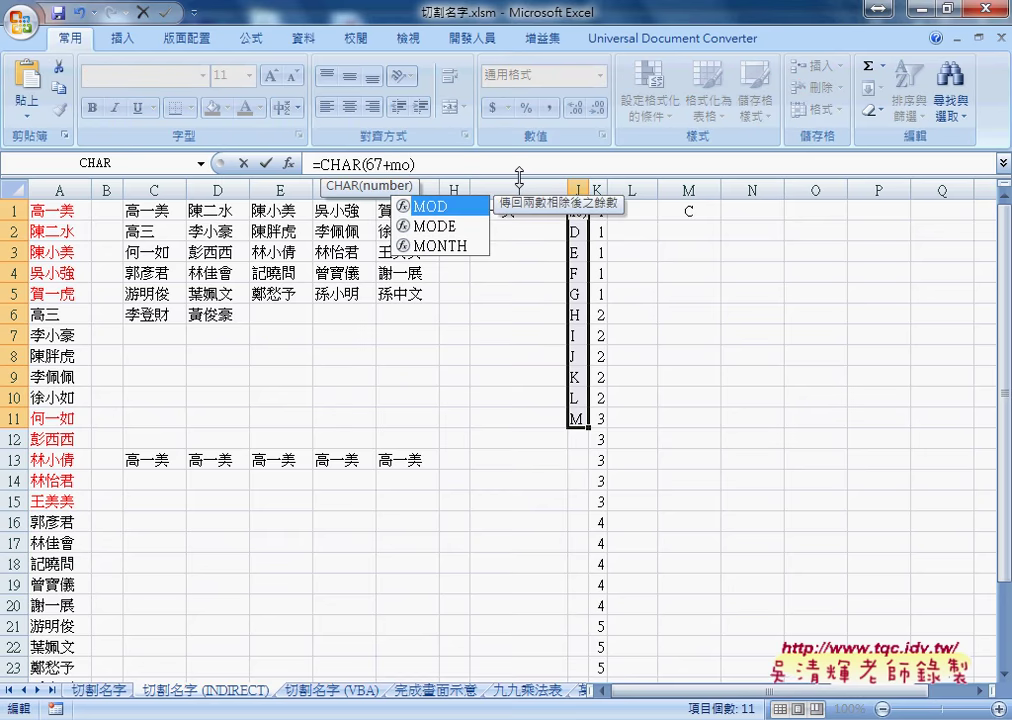
{"action": "type", "text": "d("}
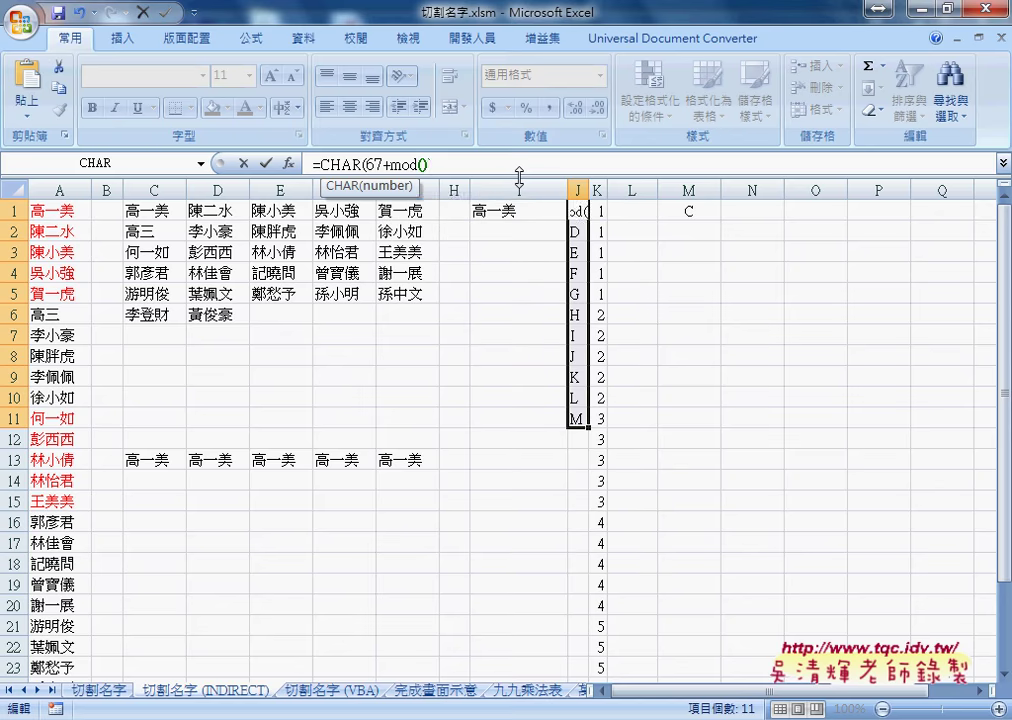
{"action": "key", "text": "Left"}
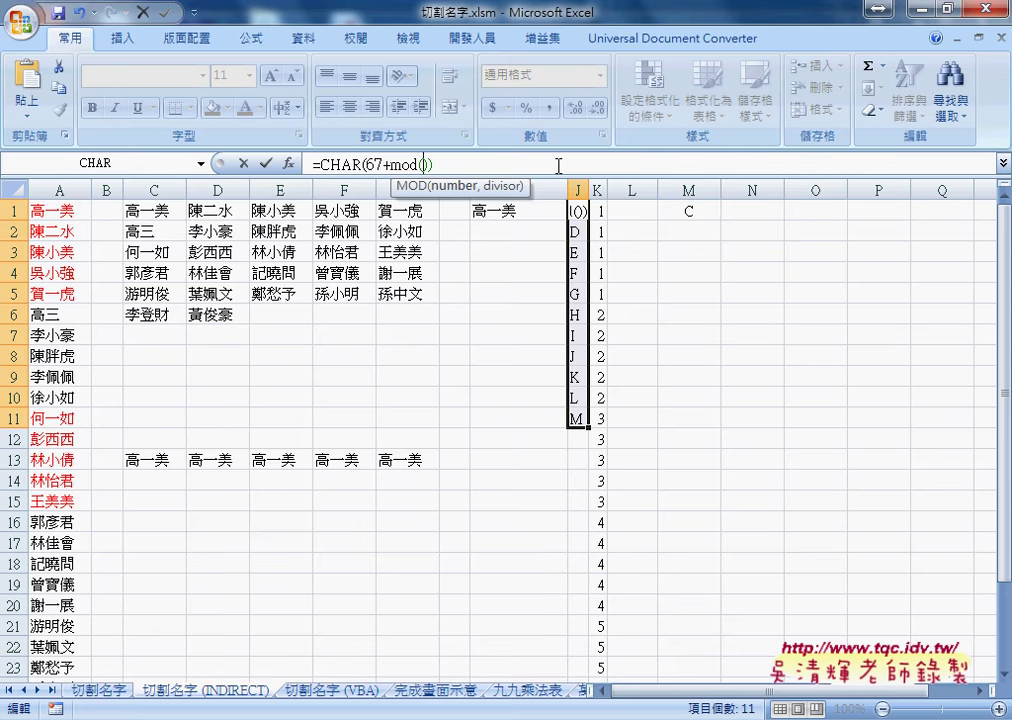
{"action": "type", "text": "ROW()-1"}
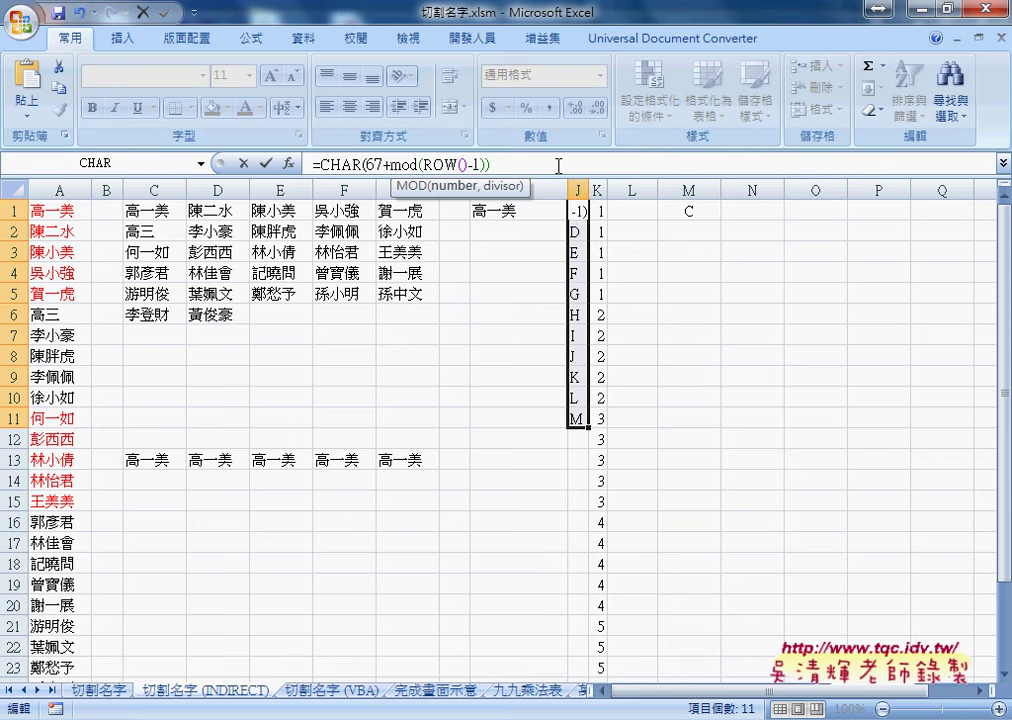
{"action": "type", "text": ","}
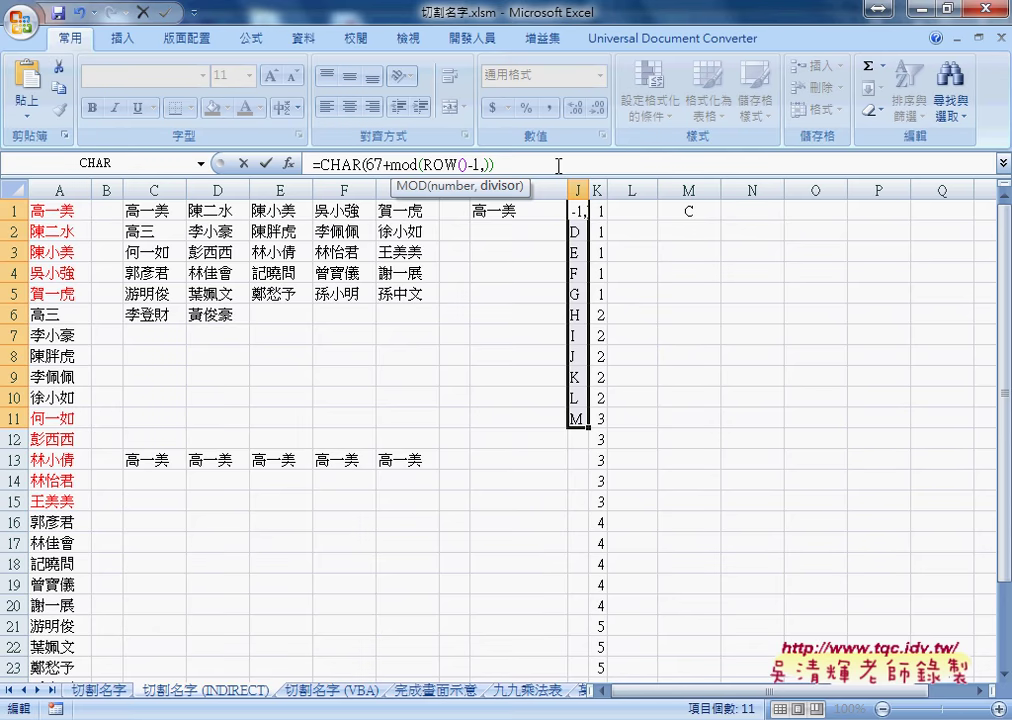
{"action": "type", "text": "5"}
{"action": "left_click", "coordinate": [265, 163]}
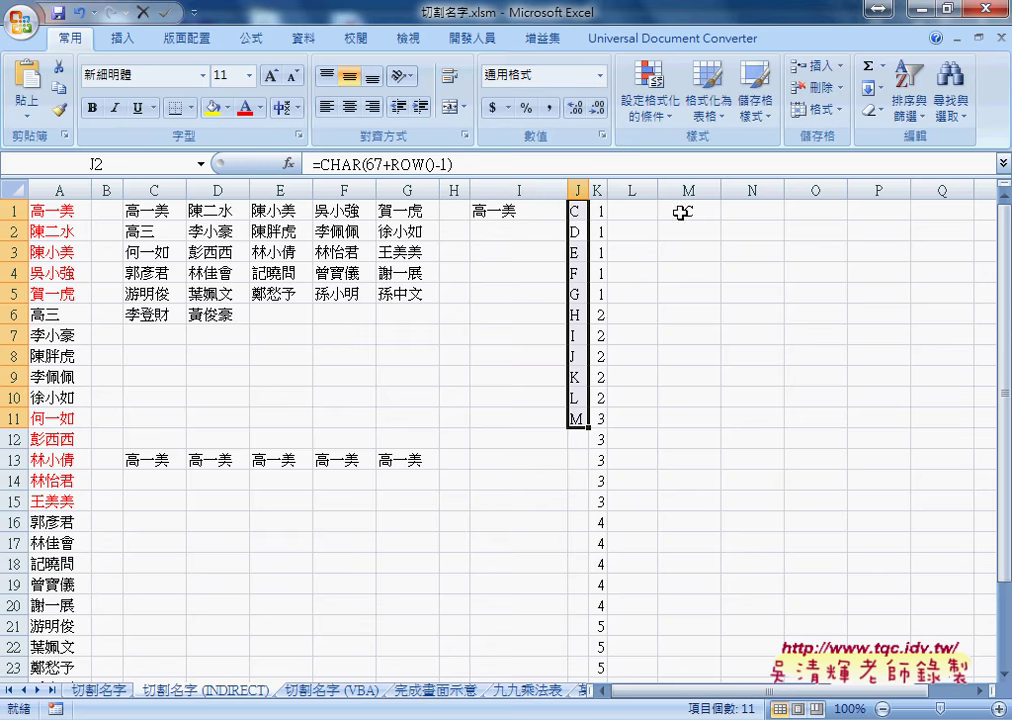
- Fill J1's MOD formula down to J28 so column J cycles through C, D, E, F, G
{"action": "left_click", "coordinate": [580, 211]}
{"action": "left_click_drag", "start_coordinate": [589, 220], "coordinate": [586, 432]}
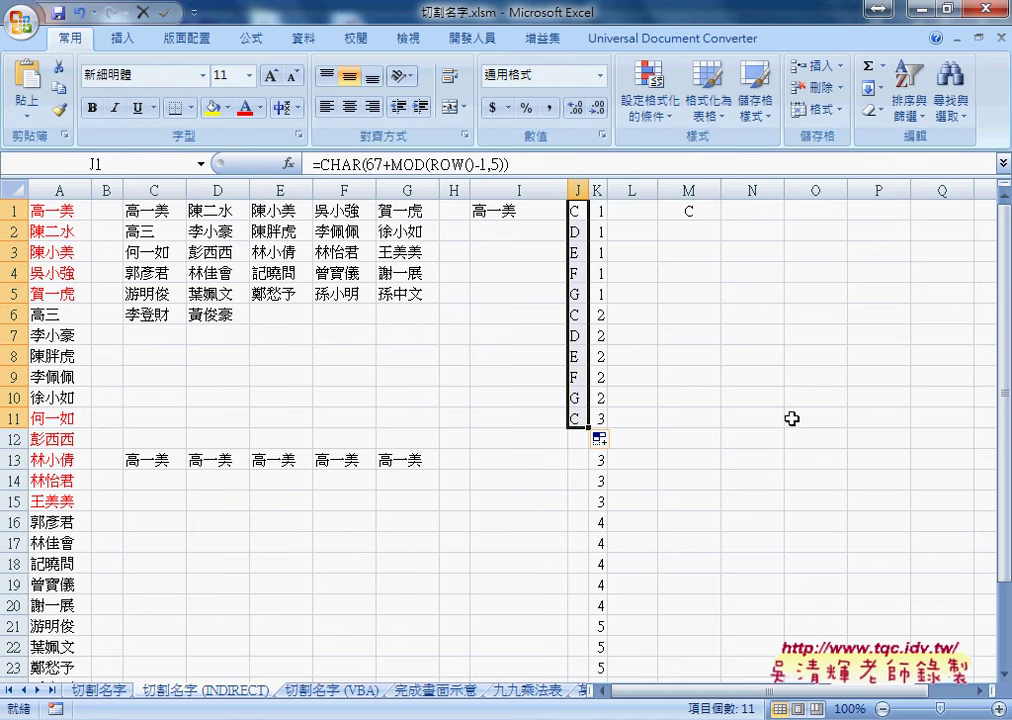
{"action": "left_click_drag", "start_coordinate": [588, 437], "coordinate": [586, 651]}
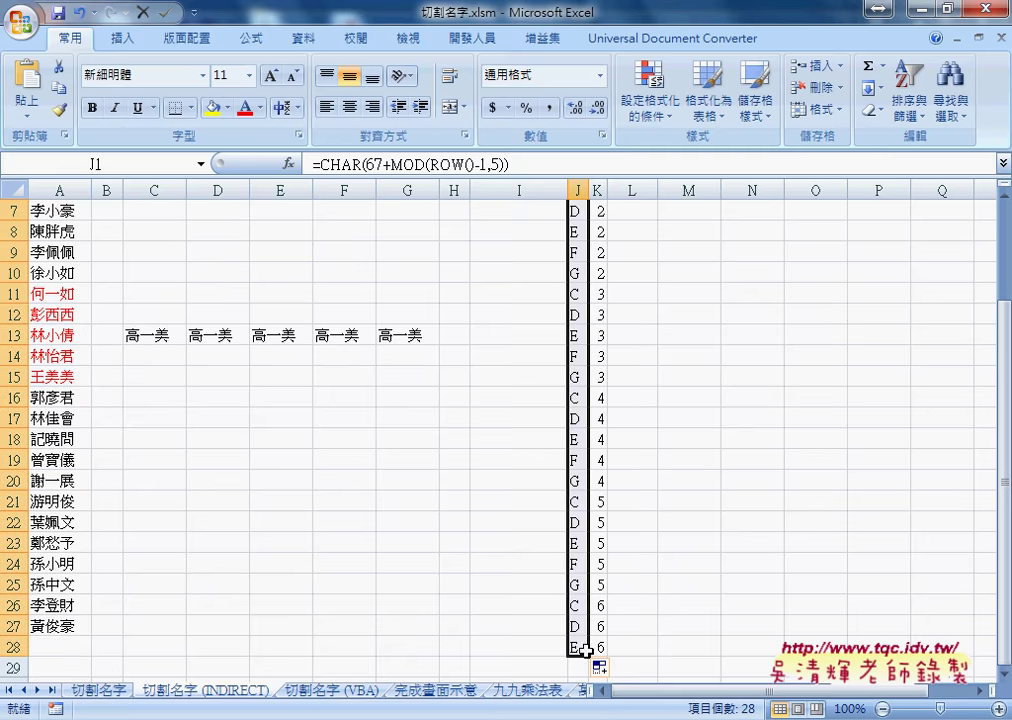
{"action": "scroll", "coordinate": [736, 557], "scroll_direction": "up", "scroll_amount": 2}
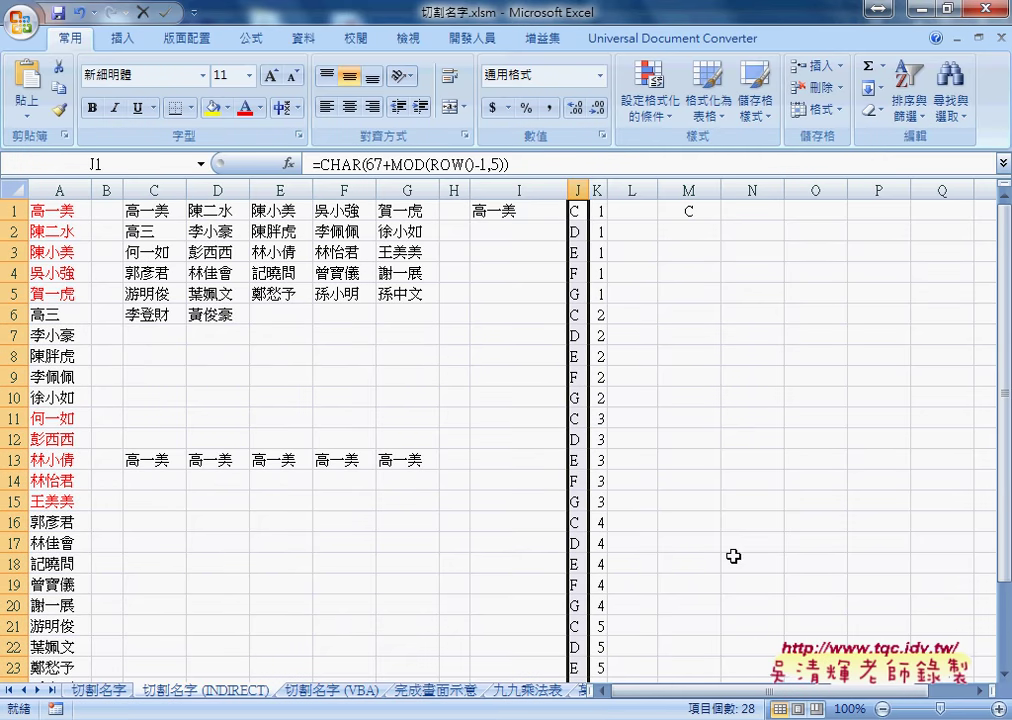
{"action": "left_click", "coordinate": [580, 212]}
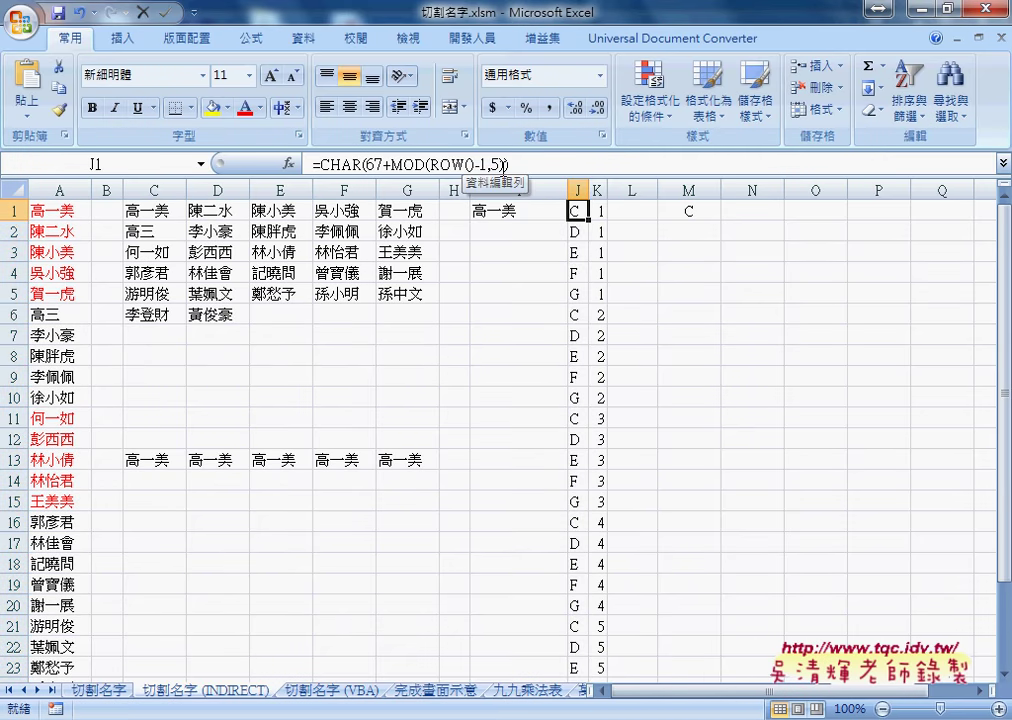
{"action": "left_click", "coordinate": [435, 163]}
- Copy the CHAR(67+MOD(ROW()-1,5)) formula text from J1's formula bar
{"action": "left_click_drag", "start_coordinate": [435, 163], "coordinate": [484, 163]}
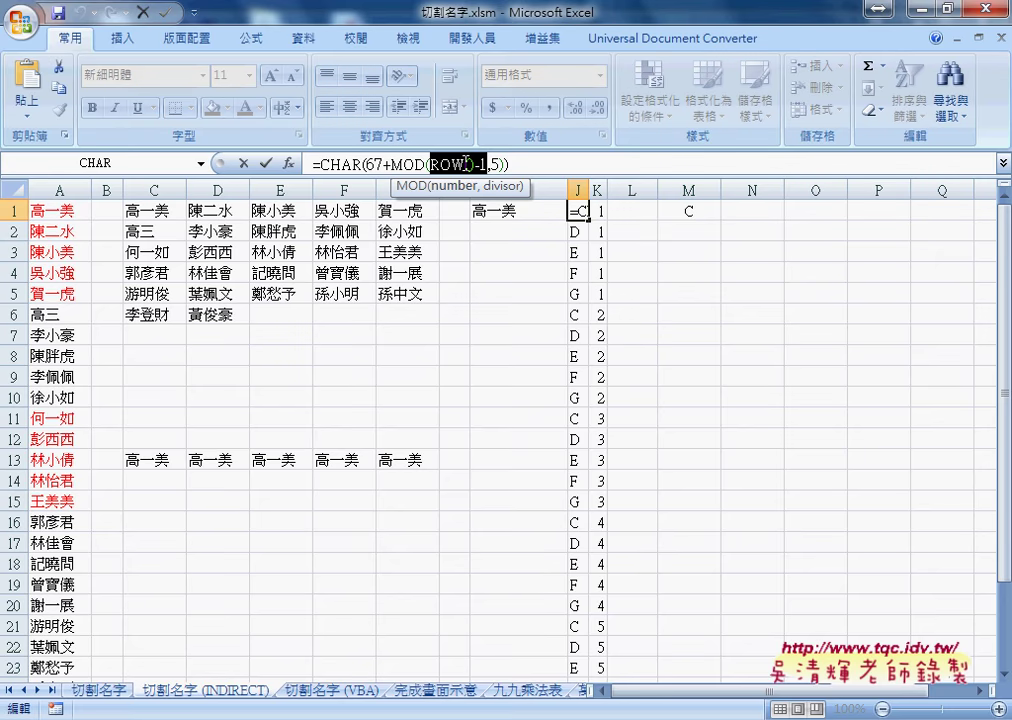
{"action": "left_click", "coordinate": [266, 163]}
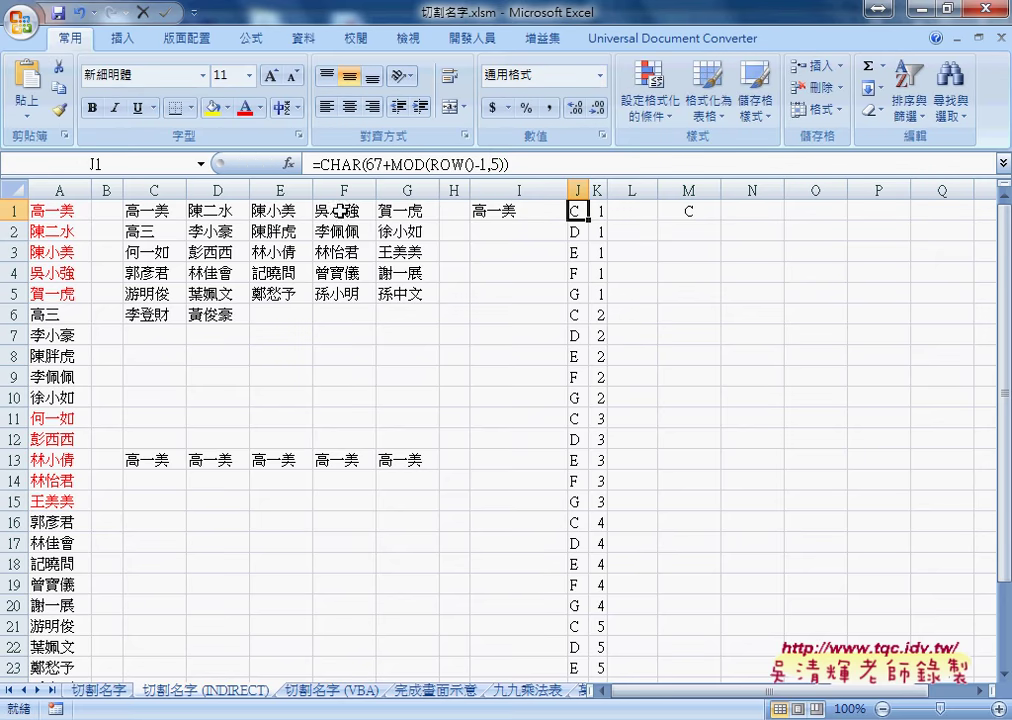
{"action": "left_click", "coordinate": [526, 214]}
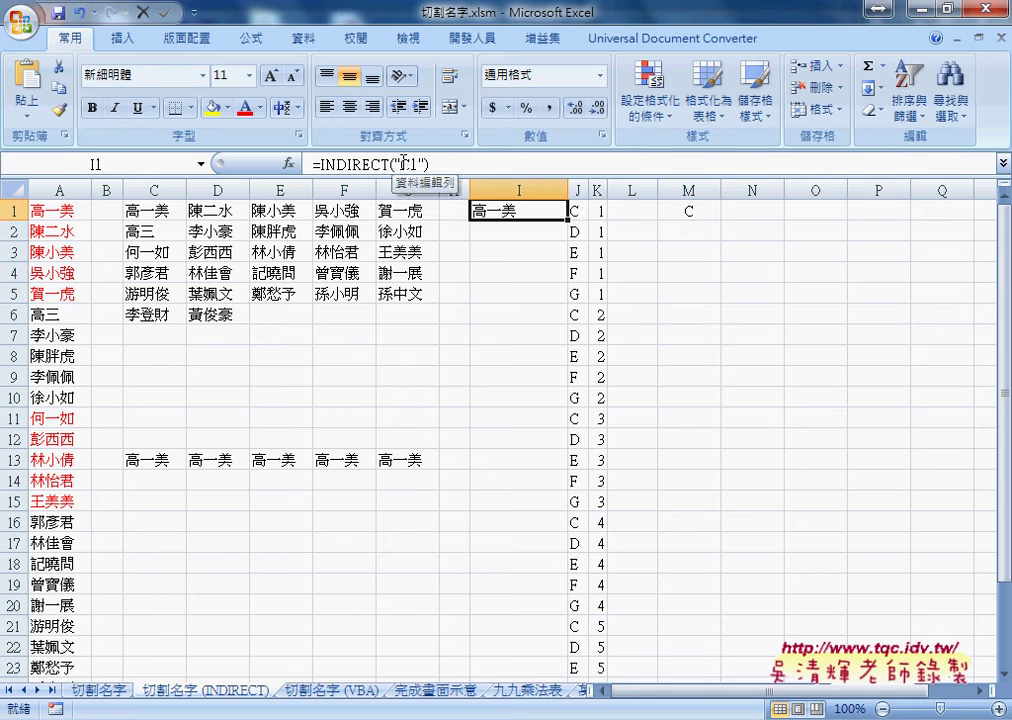
{"action": "left_click", "coordinate": [578, 211]}
{"action": "left_click_drag", "start_coordinate": [508, 163], "coordinate": [316, 160]}
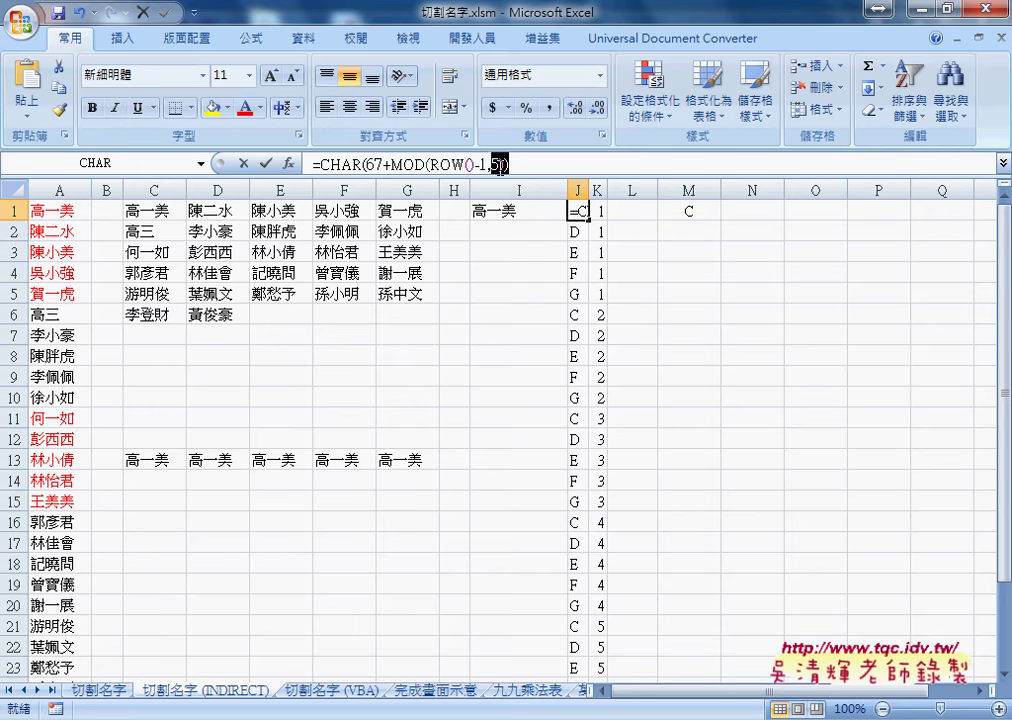
{"action": "right_click", "coordinate": [362, 161]}
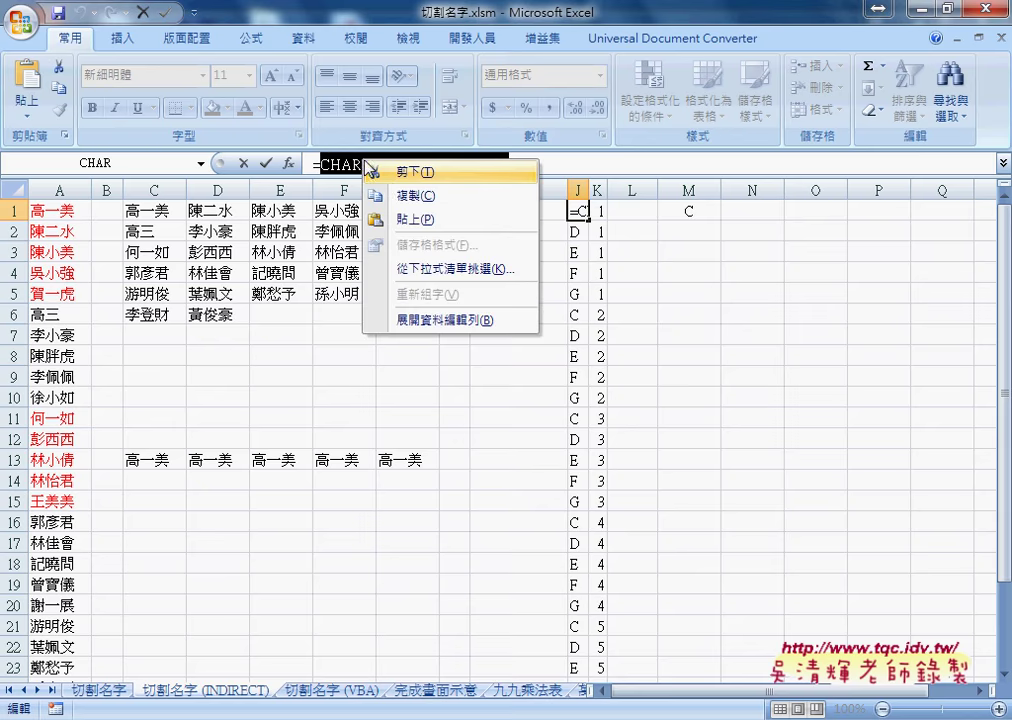
{"action": "left_click", "coordinate": [405, 196]}
{"action": "left_click", "coordinate": [243, 163]}
- In I1's INDIRECT formula, replace the C1 reference with the copied CHAR formula
{"action": "left_click", "coordinate": [505, 211]}
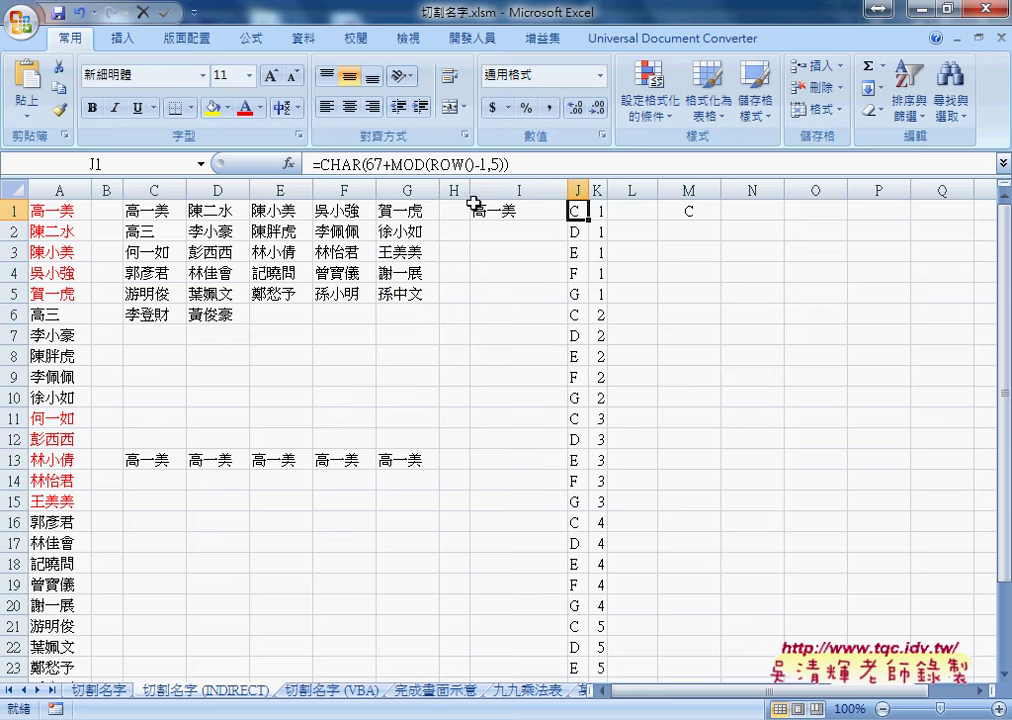
{"action": "double_click", "coordinate": [409, 163]}
{"action": "right_click", "coordinate": [412, 163]}
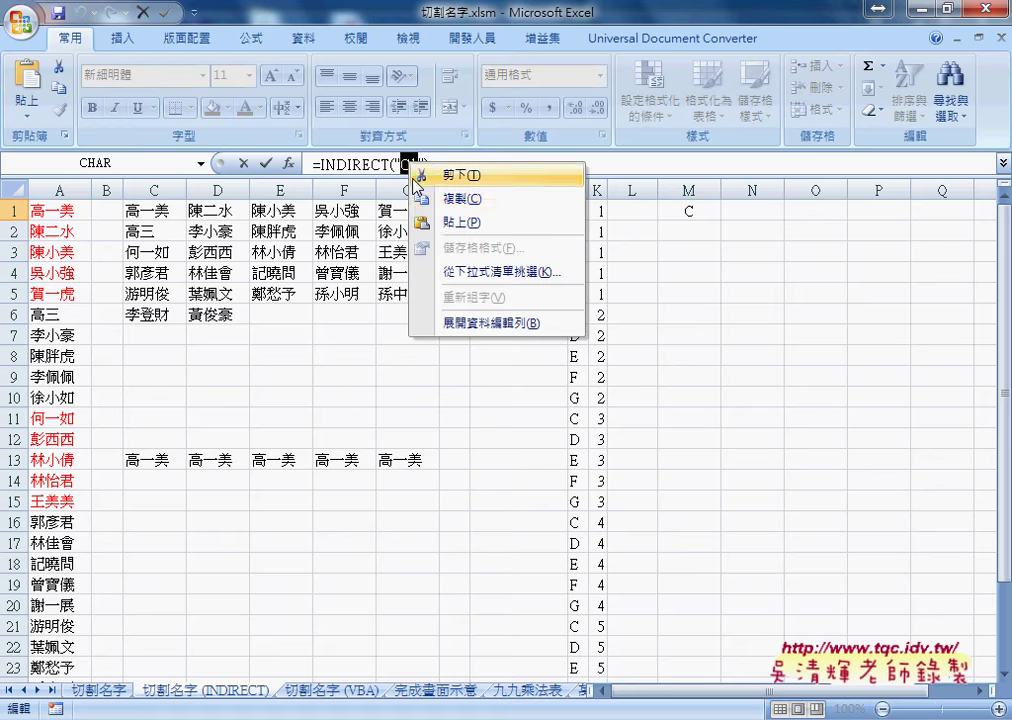
{"action": "left_click", "coordinate": [440, 219]}
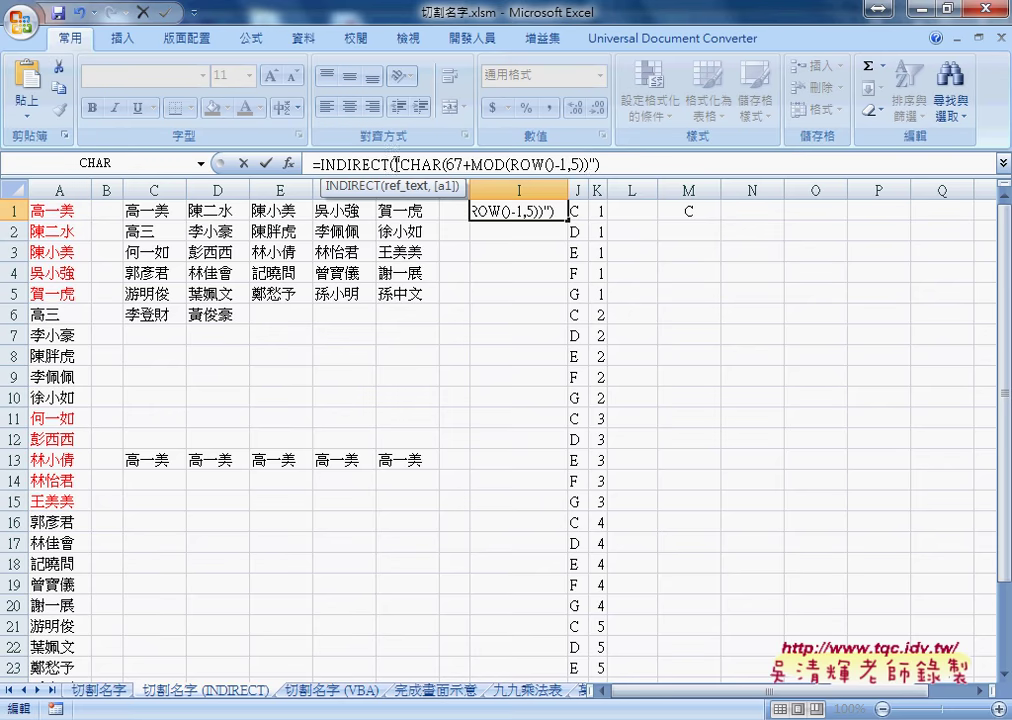
- Delete both quote marks so I1 holds =INDIRECT(CHAR(67+MOD(ROW()-1,5))), showing #REF!
{"action": "left_click_drag", "start_coordinate": [394, 163], "coordinate": [402, 163]}
{"action": "key", "text": "Delete"}
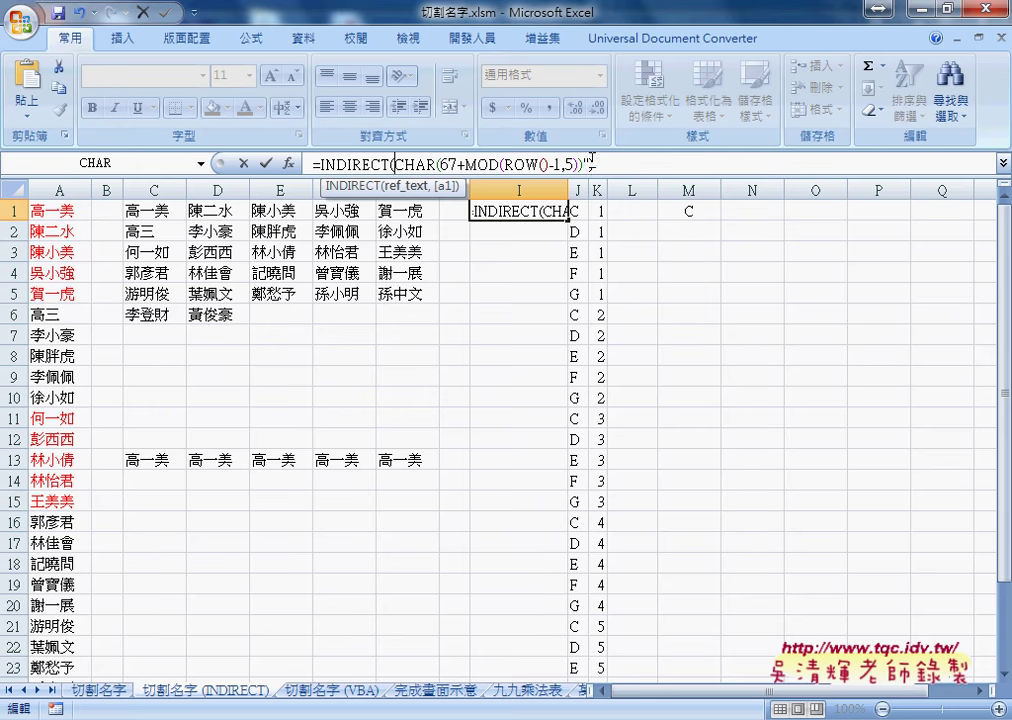
{"action": "left_click_drag", "start_coordinate": [586, 163], "coordinate": [595, 163]}
{"action": "key", "text": "Delete"}
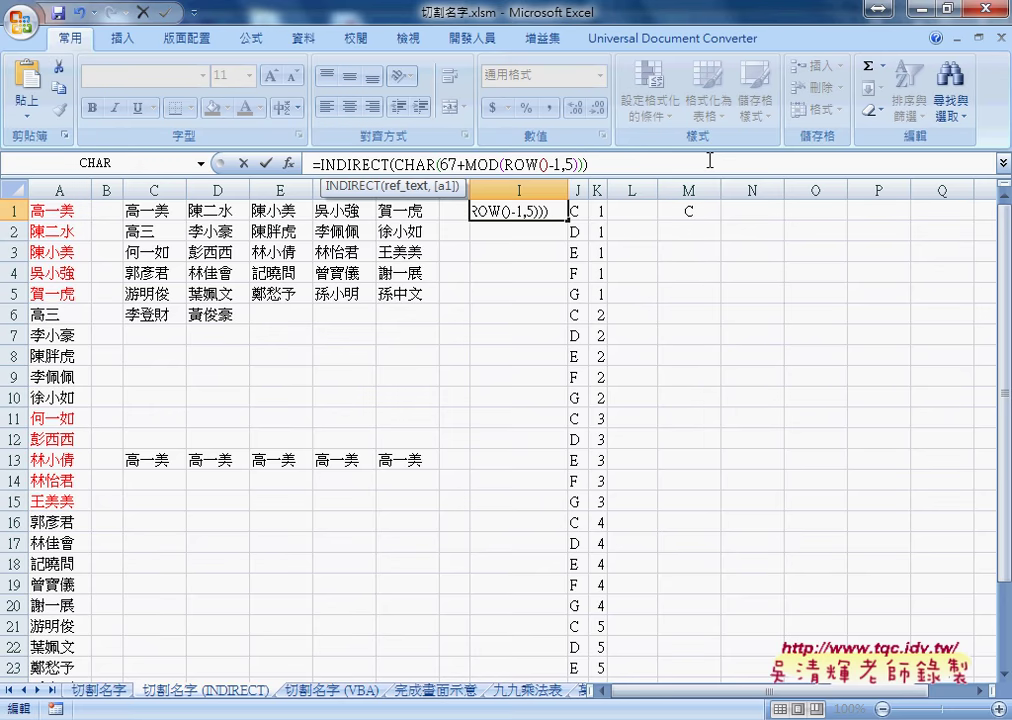
{"action": "left_click", "coordinate": [267, 163]}
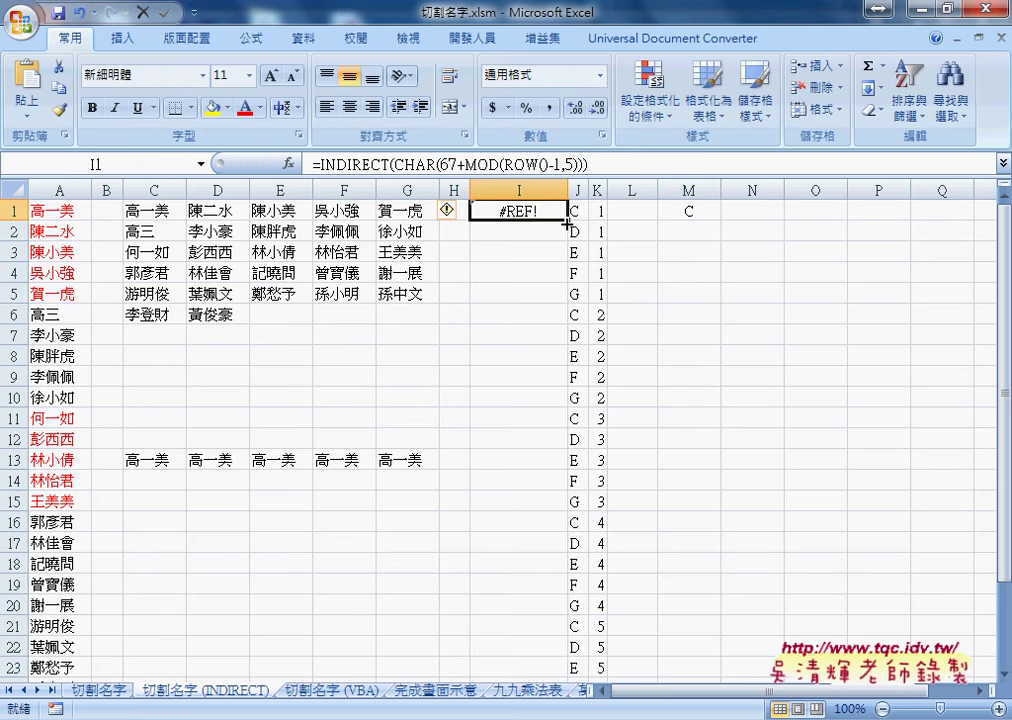
- Copy the INT((ROW()-1)/5)+1 formula text from K1's formula bar
{"action": "left_click", "coordinate": [597, 212]}
{"action": "left_click_drag", "start_coordinate": [522, 162], "coordinate": [326, 162]}
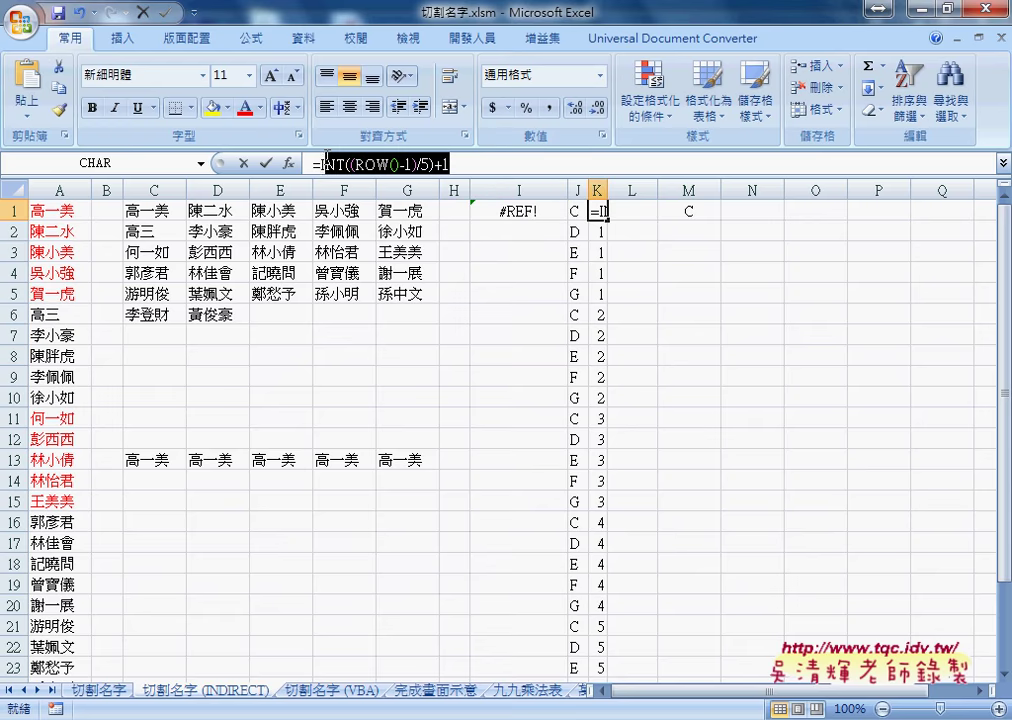
{"action": "right_click", "coordinate": [364, 166]}
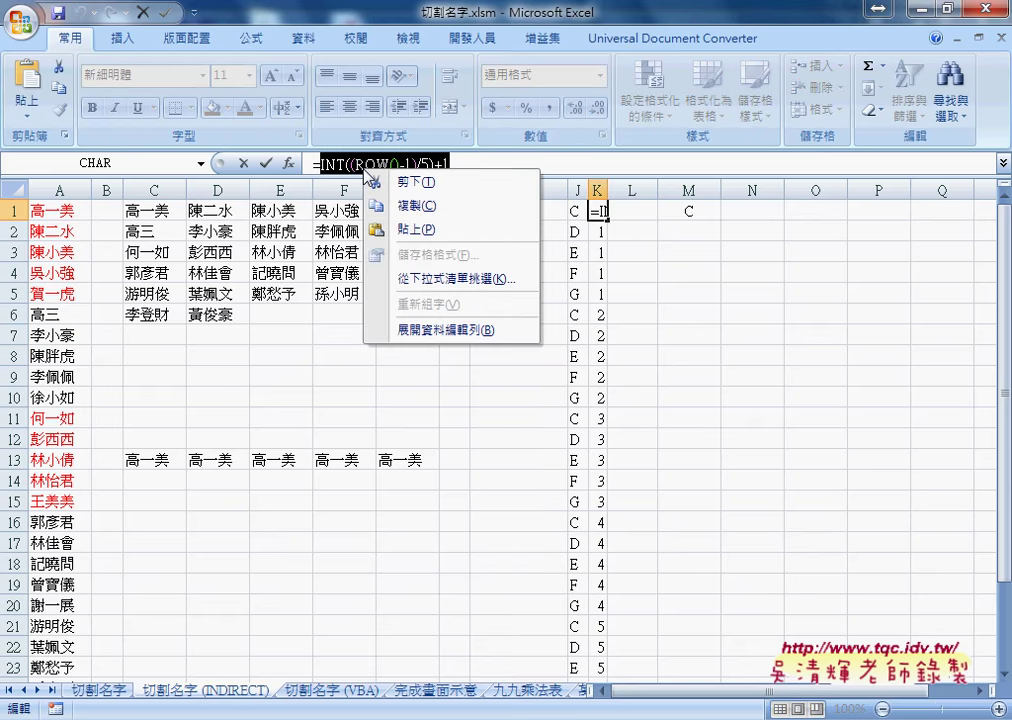
{"action": "left_click", "coordinate": [410, 206]}
{"action": "left_click", "coordinate": [265, 163]}
- Append &INT((ROW()-1)/5)+1 to I1's INDIRECT formula so it returns 高一美
{"action": "left_click", "coordinate": [524, 210]}
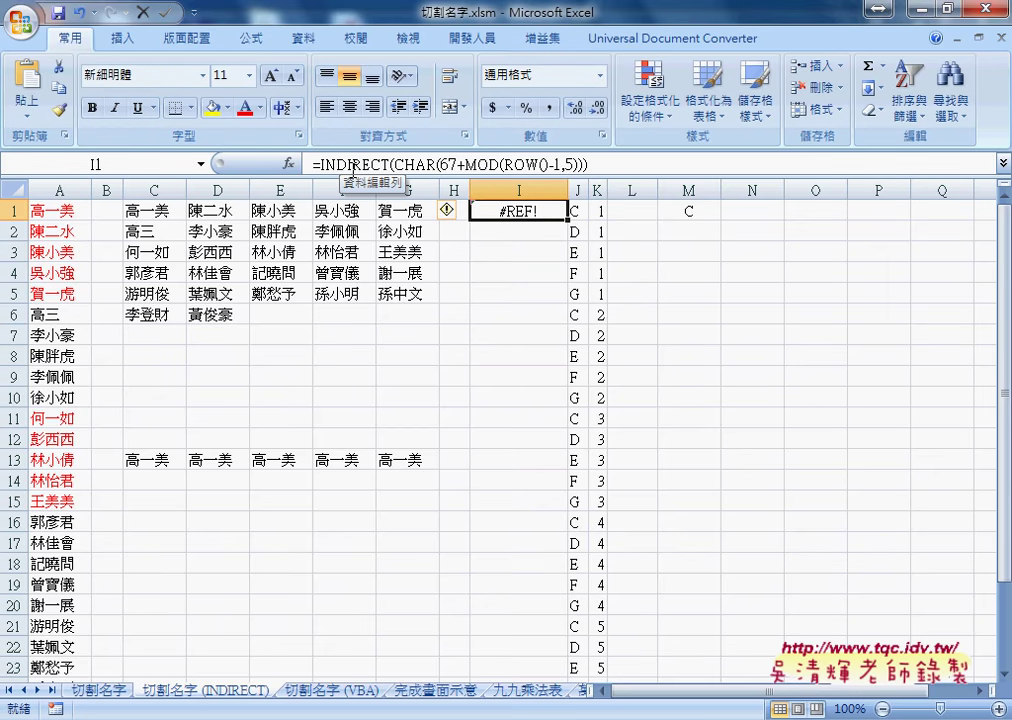
{"action": "left_click", "coordinate": [600, 165]}
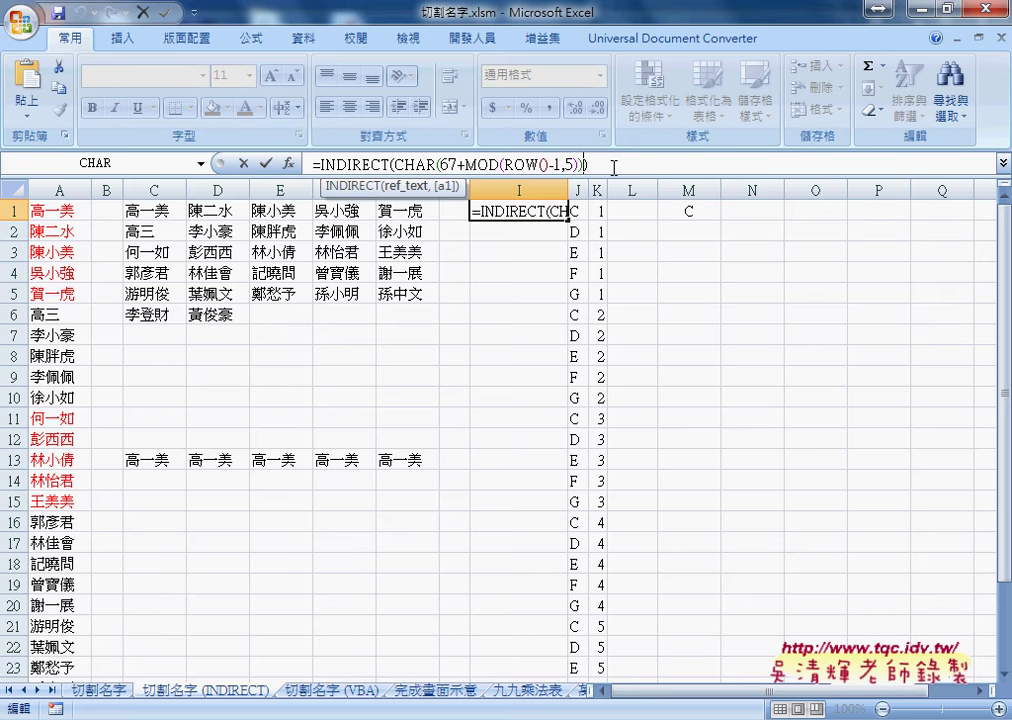
{"action": "left_click", "coordinate": [613, 167]}
{"action": "type", "text": "&"}
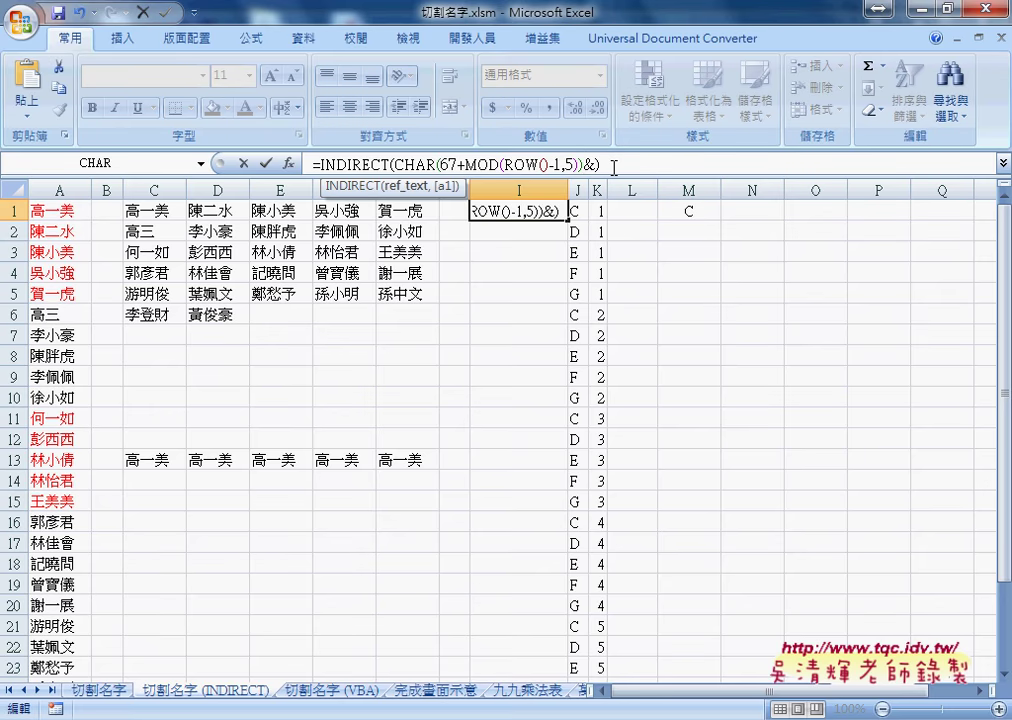
{"action": "type", "text": "INT((ROW()-1)/5)+1"}
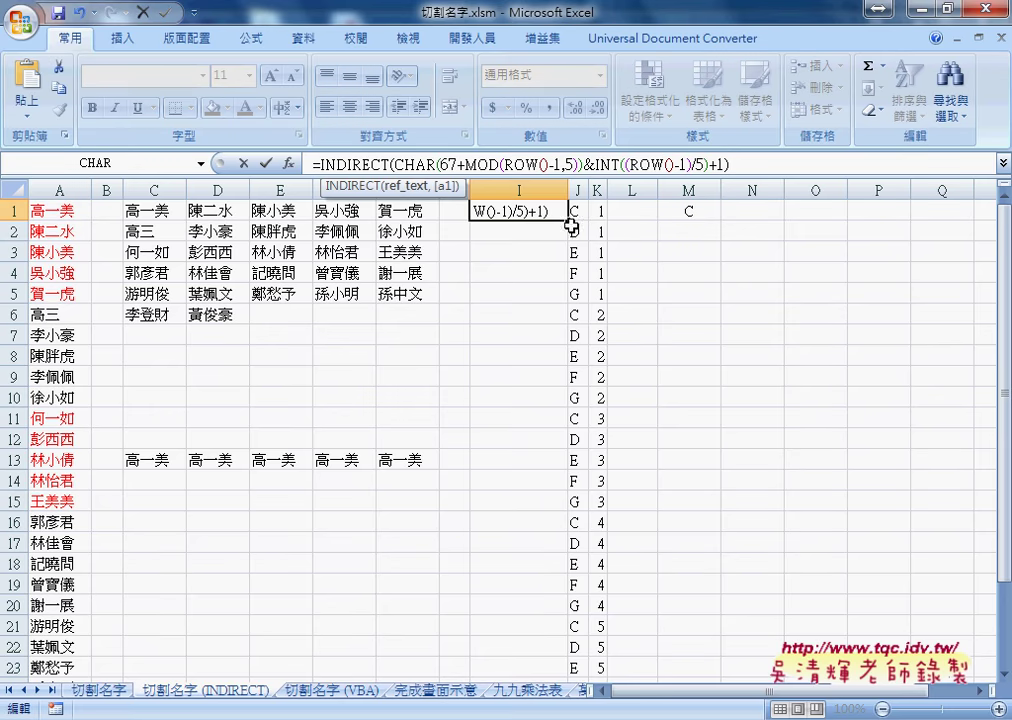
{"action": "left_click", "coordinate": [268, 164]}
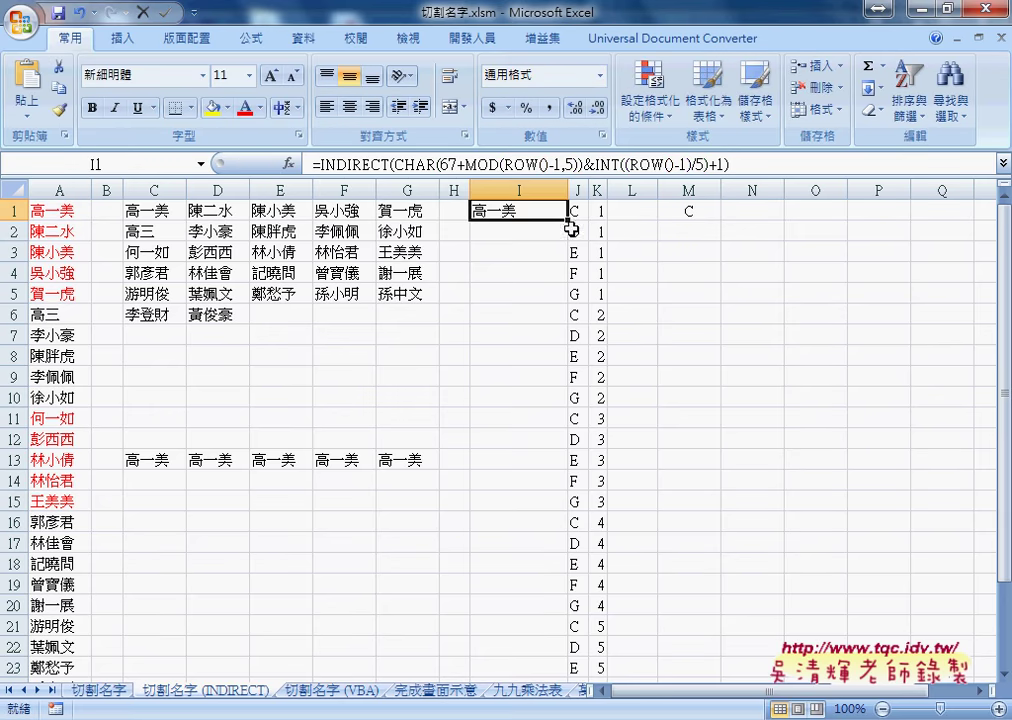
- Fill I1's INDIRECT formula down to I28 and clear the stray J28:K28 values
{"action": "left_click_drag", "start_coordinate": [567, 220], "coordinate": [536, 658]}
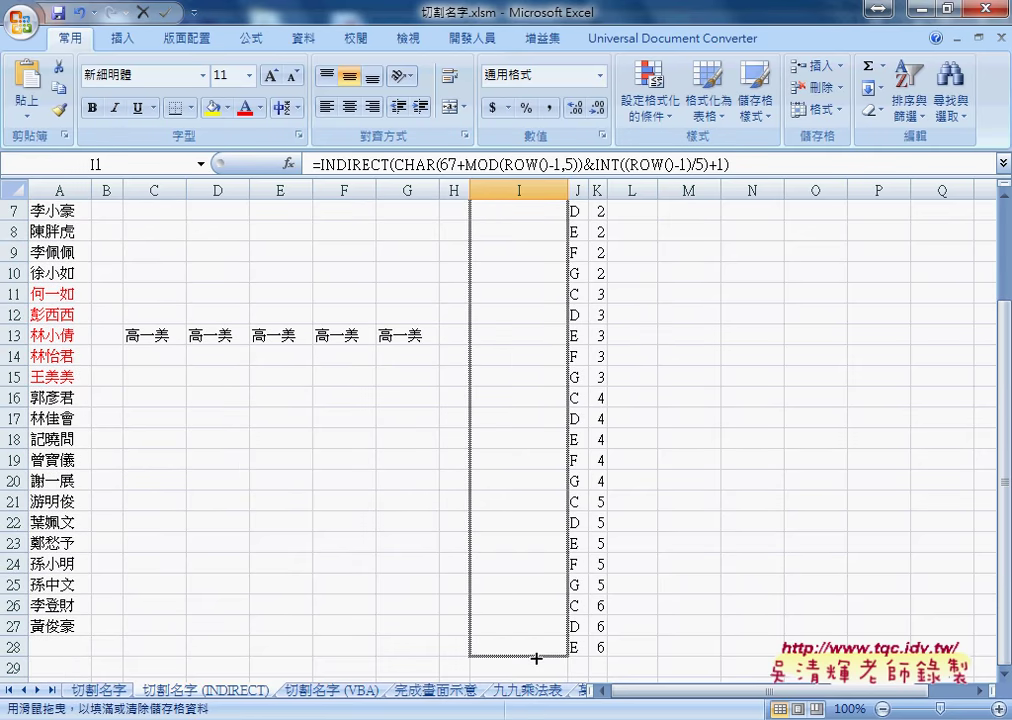
{"action": "left_click_drag", "start_coordinate": [536, 658], "coordinate": [601, 647]}
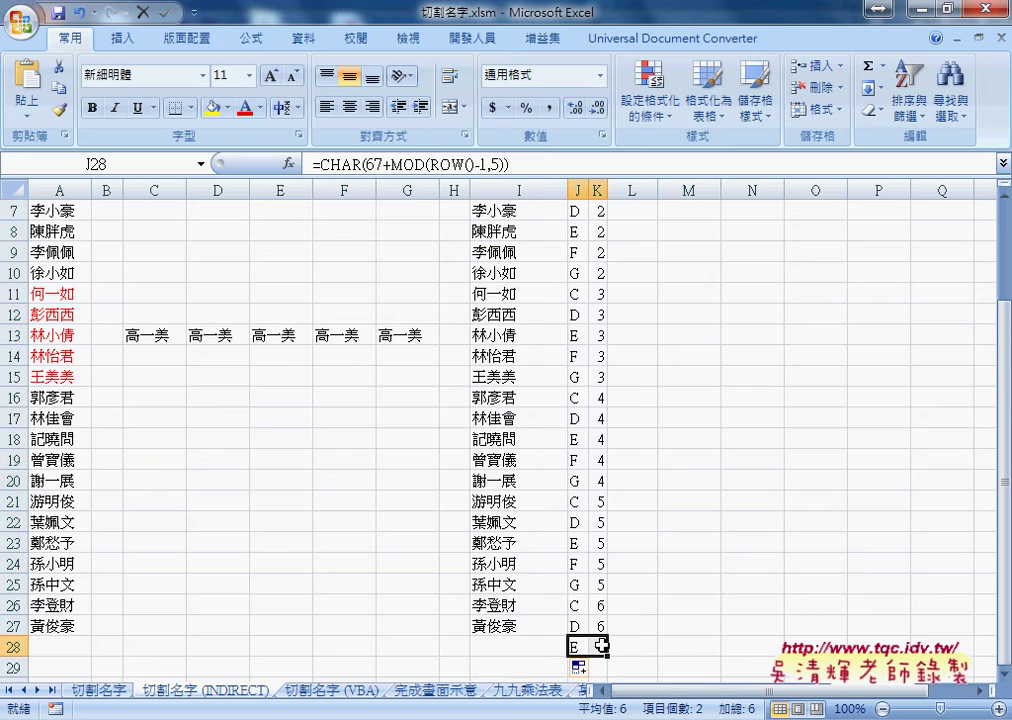
{"action": "key", "text": "Delete"}
{"action": "scroll", "coordinate": [629, 364], "scroll_direction": "up", "scroll_amount": 2}
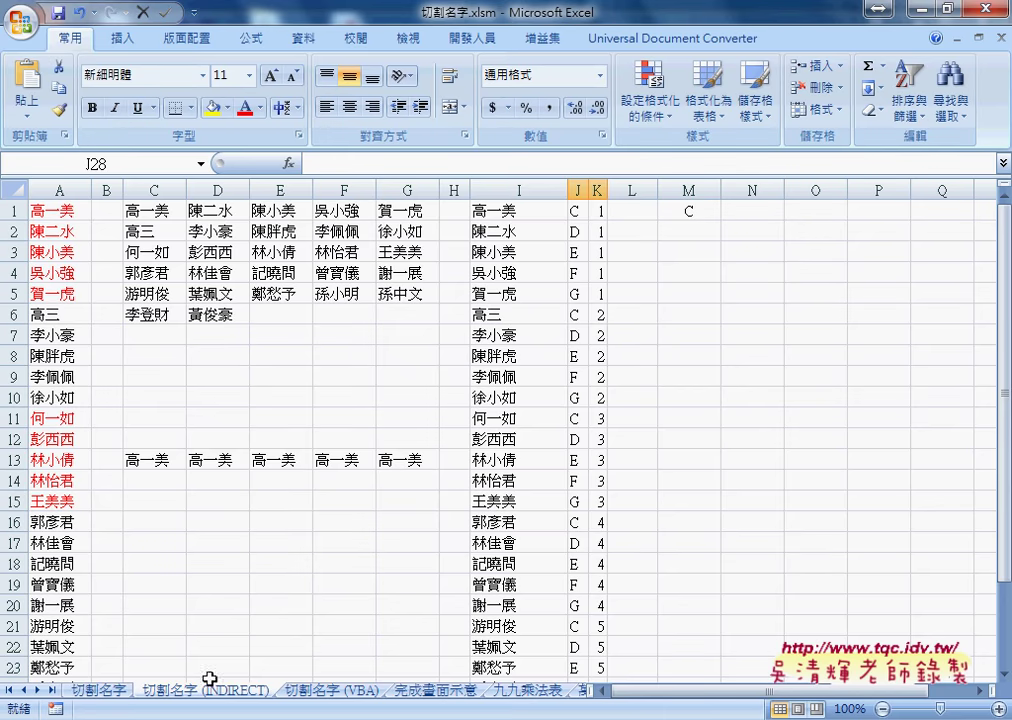
{"action": "left_click", "coordinate": [515, 212]}
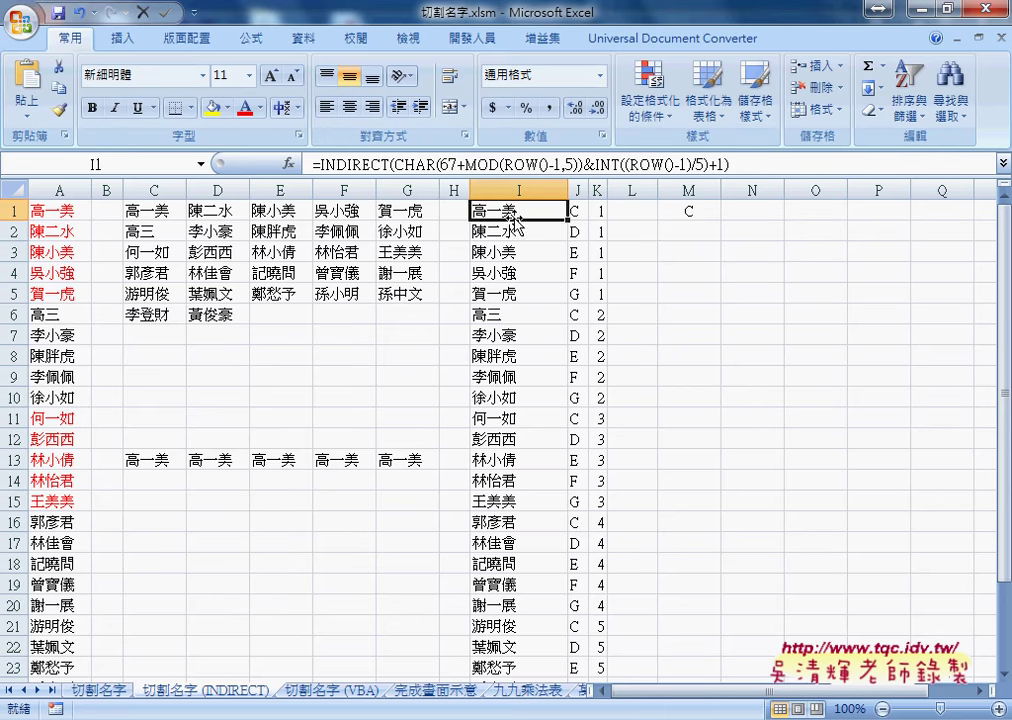
{"action": "left_click", "coordinate": [579, 213]}
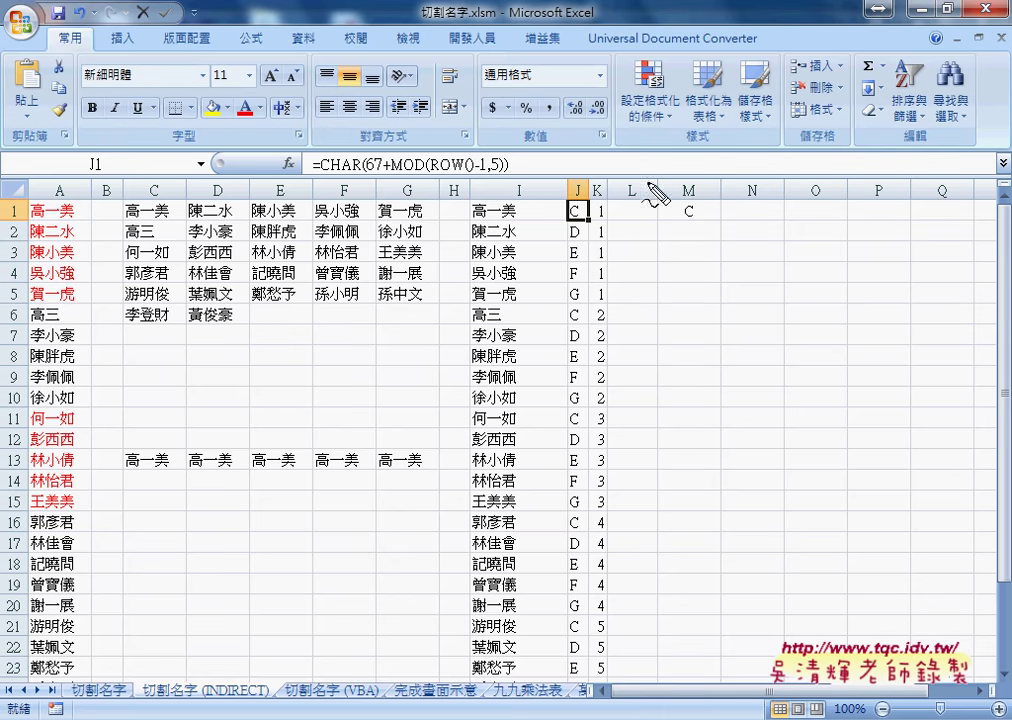
{"action": "left_click_drag", "start_coordinate": [318, 174], "coordinate": [380, 176]}
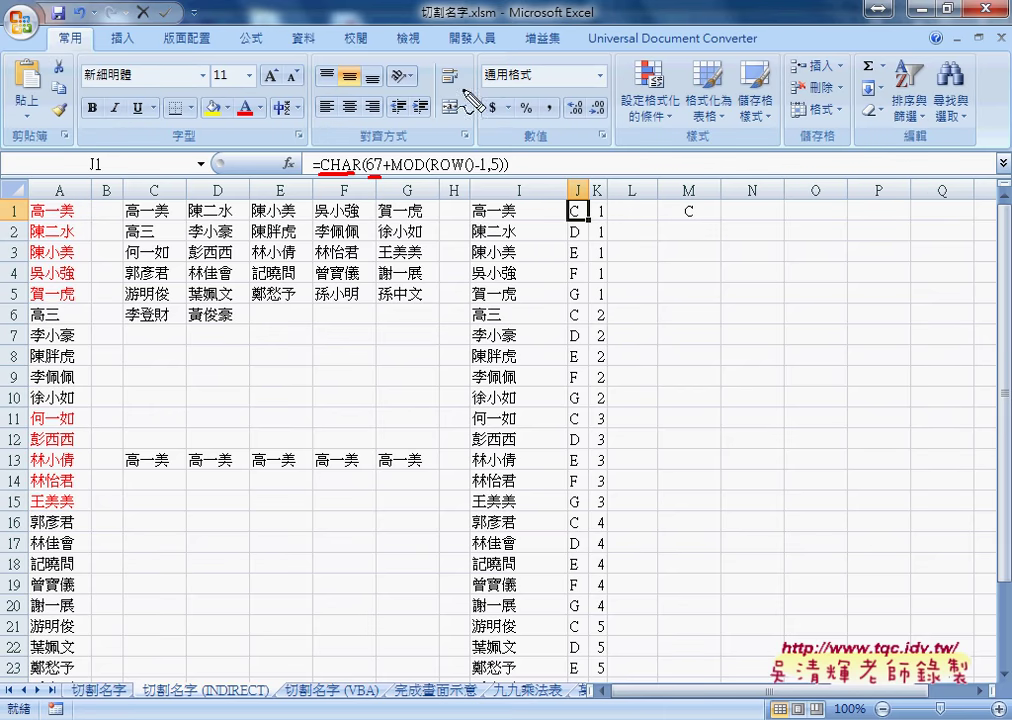
{"action": "mouse_move", "coordinate": [474, 130]}
{"action": "left_mouse_down"}
{"action": "mouse_move", "coordinate": [491, 80]}
{"action": "mouse_move", "coordinate": [509, 126]}
{"action": "mouse_move", "coordinate": [504, 106]}
{"action": "left_mouse_up"}
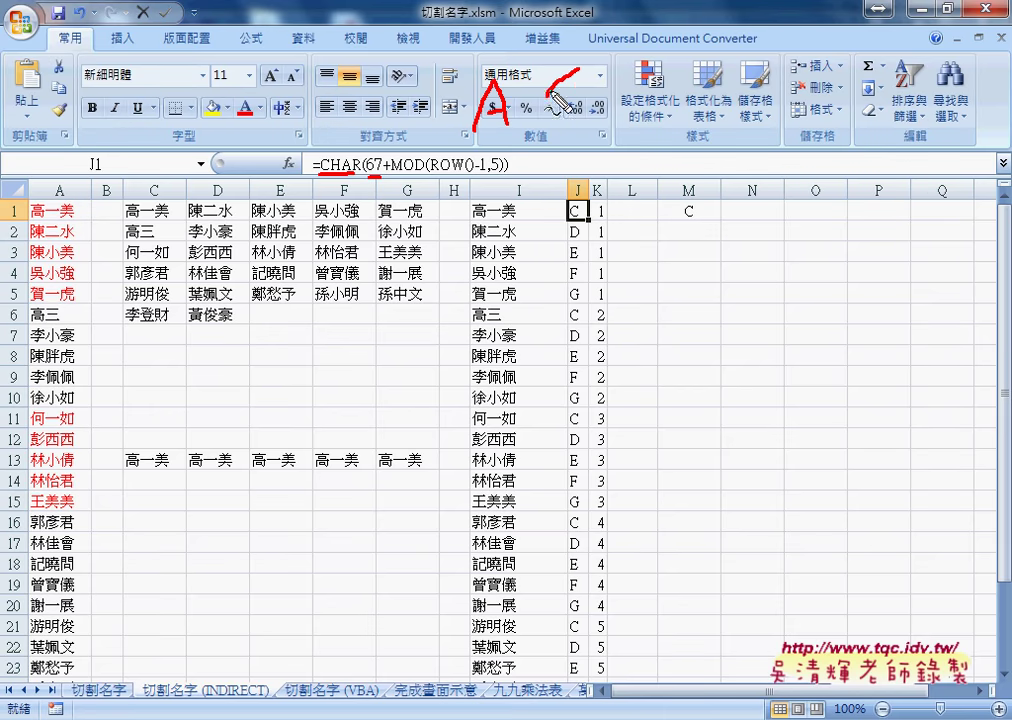
{"action": "mouse_move", "coordinate": [578, 72]}
{"action": "left_mouse_down"}
{"action": "mouse_move", "coordinate": [552, 102]}
{"action": "mouse_move", "coordinate": [607, 88]}
{"action": "left_mouse_up"}
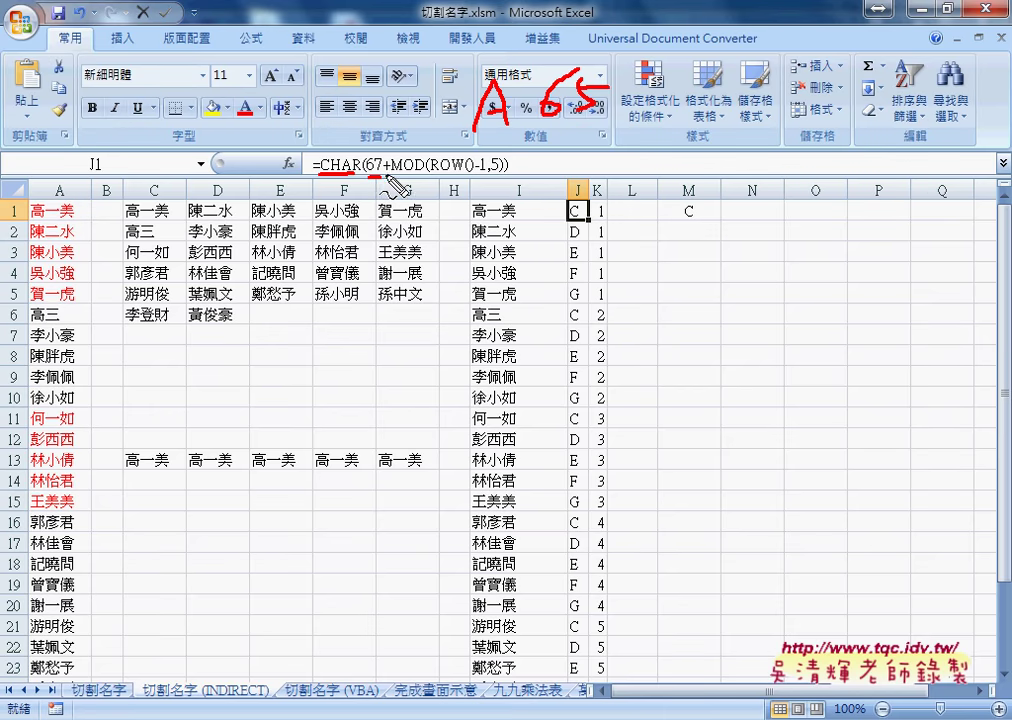
{"action": "left_click_drag", "start_coordinate": [390, 173], "coordinate": [498, 172]}
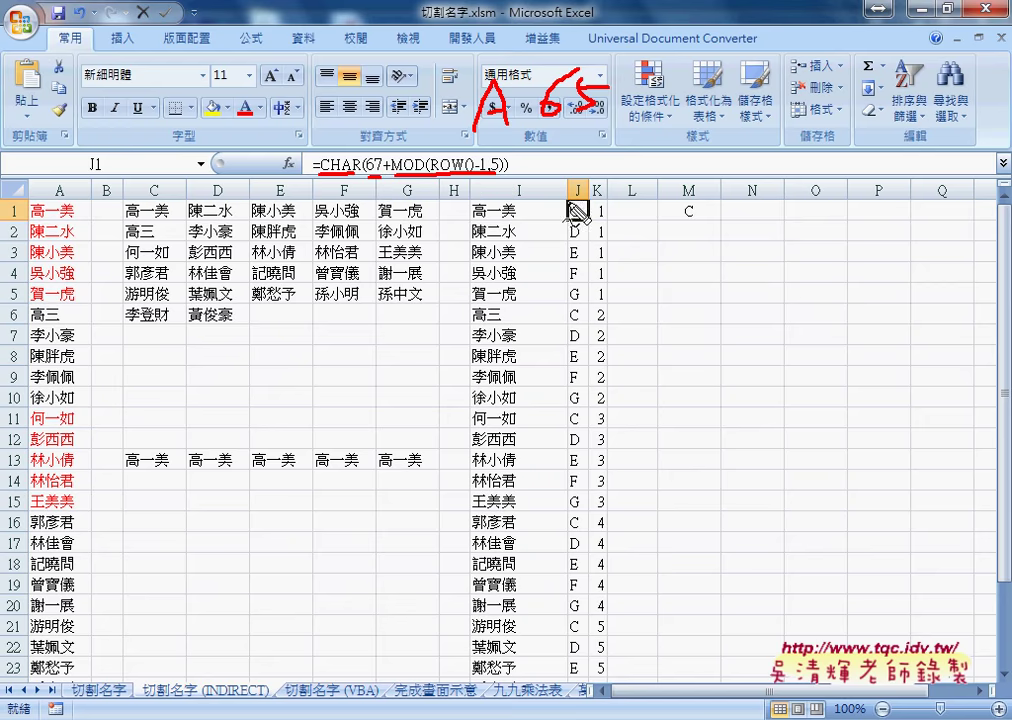
{"action": "left_click_drag", "start_coordinate": [447, 180], "coordinate": [445, 181]}
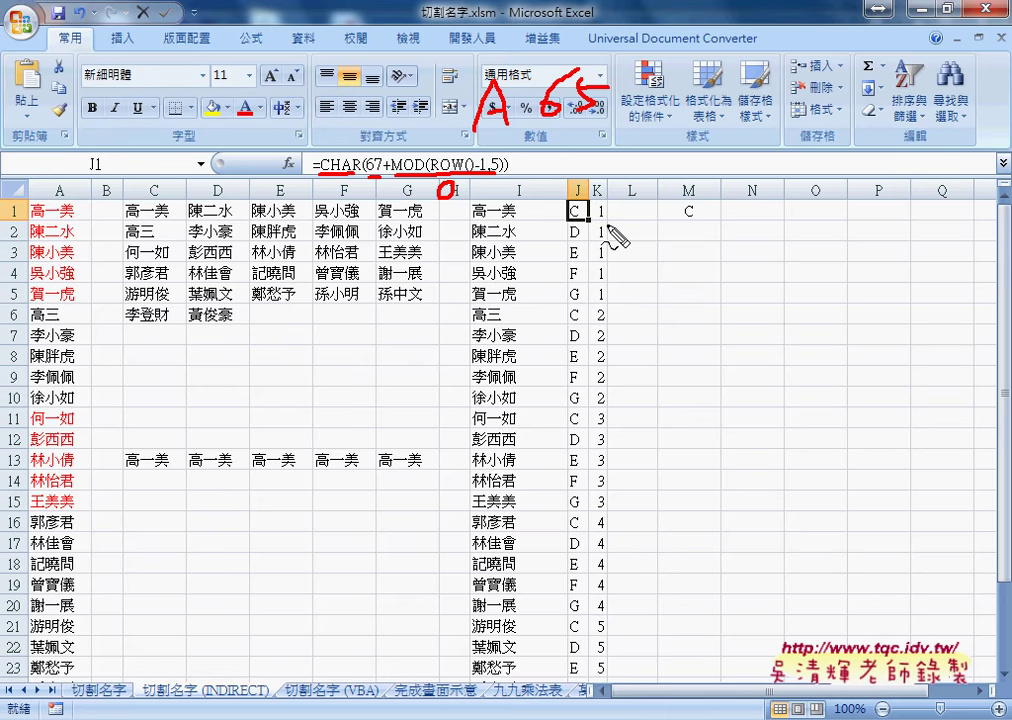
{"action": "key", "text": "Escape"}
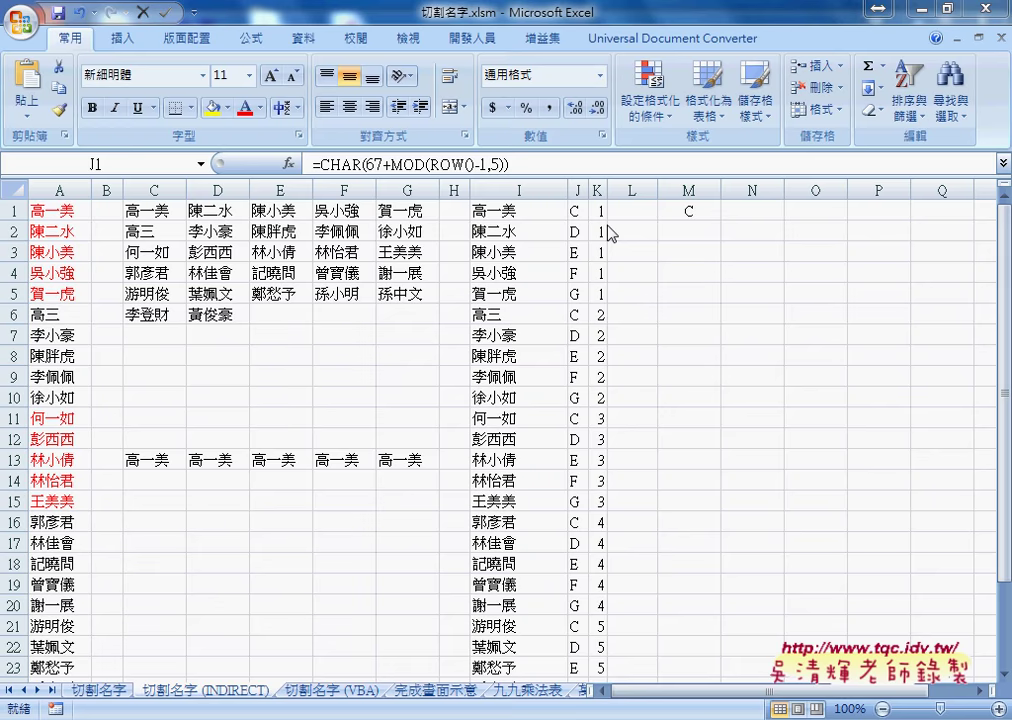
- Compare K1's INT formula with I1's, highlighting the & joining CHAR and INT parts
{"action": "left_click", "coordinate": [597, 210]}
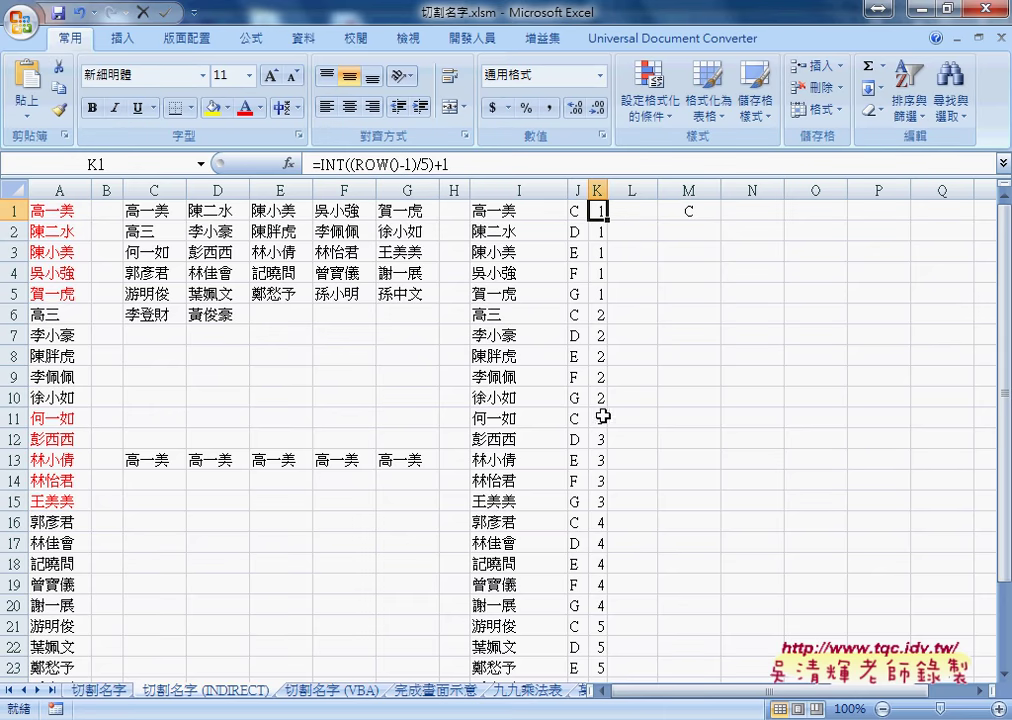
{"action": "left_click", "coordinate": [495, 211]}
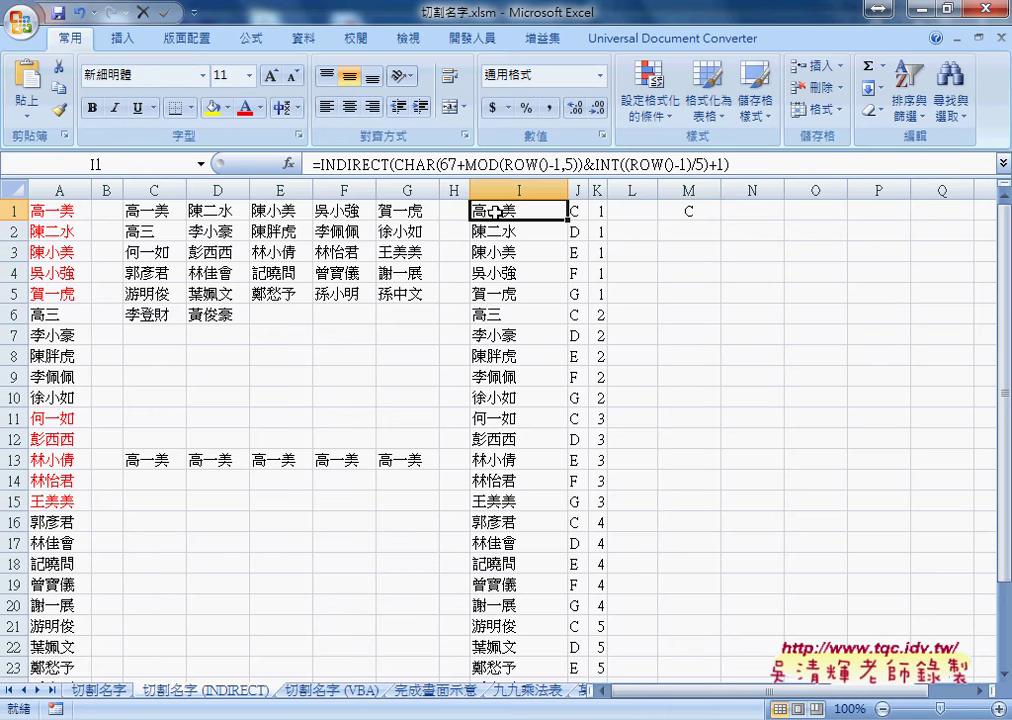
{"action": "left_click_drag", "start_coordinate": [595, 164], "coordinate": [728, 164]}
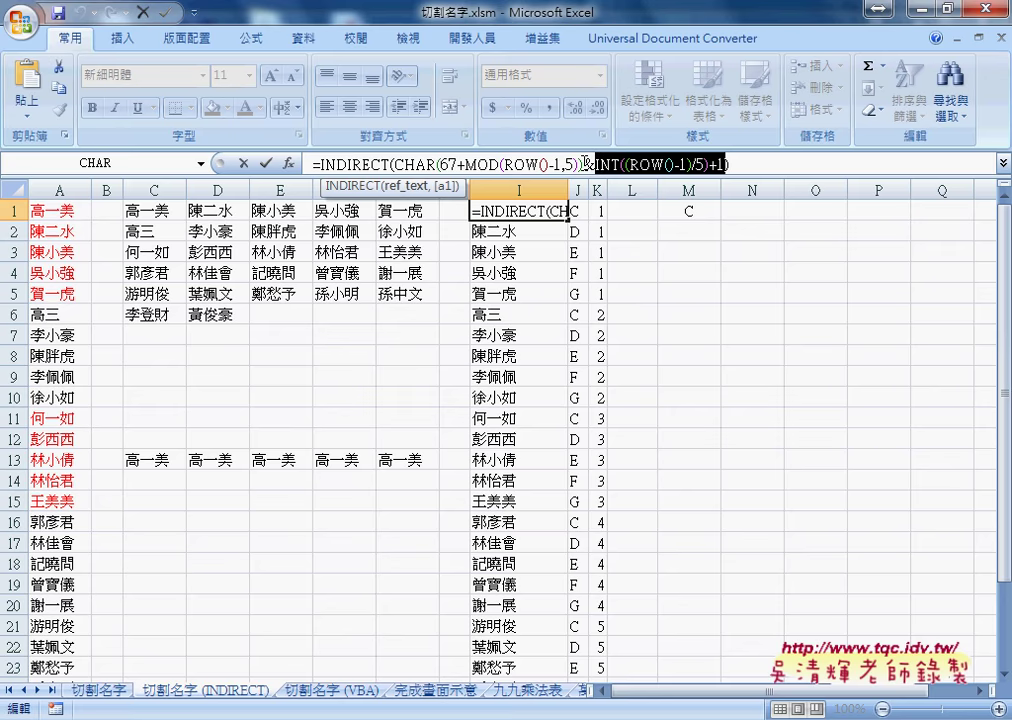
{"action": "left_click_drag", "start_coordinate": [585, 164], "coordinate": [593, 164]}
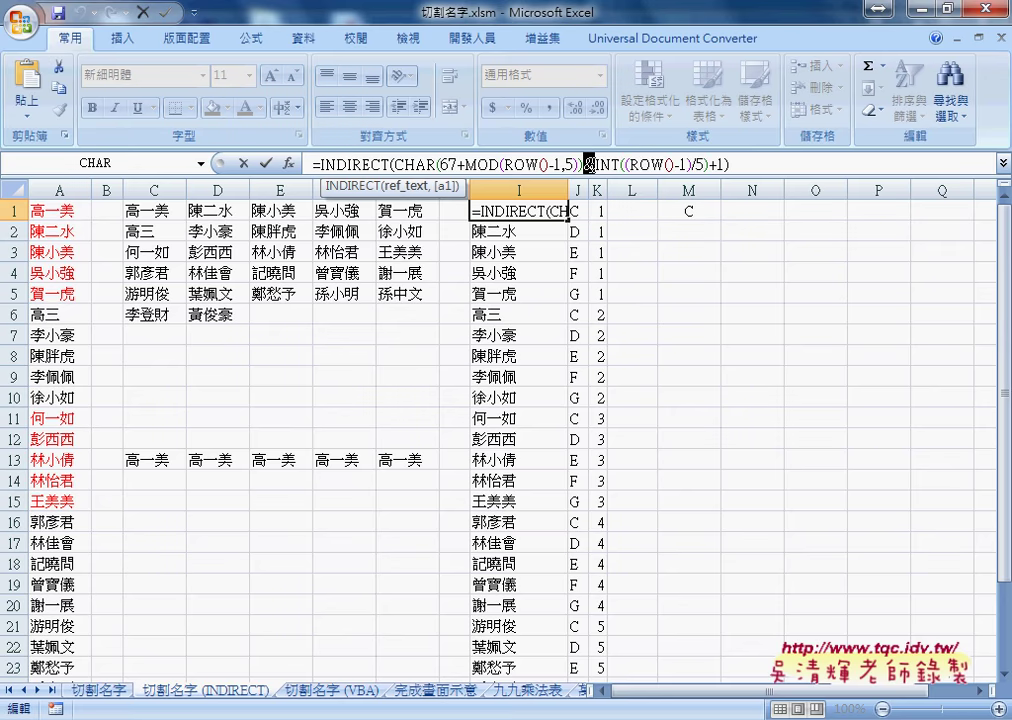